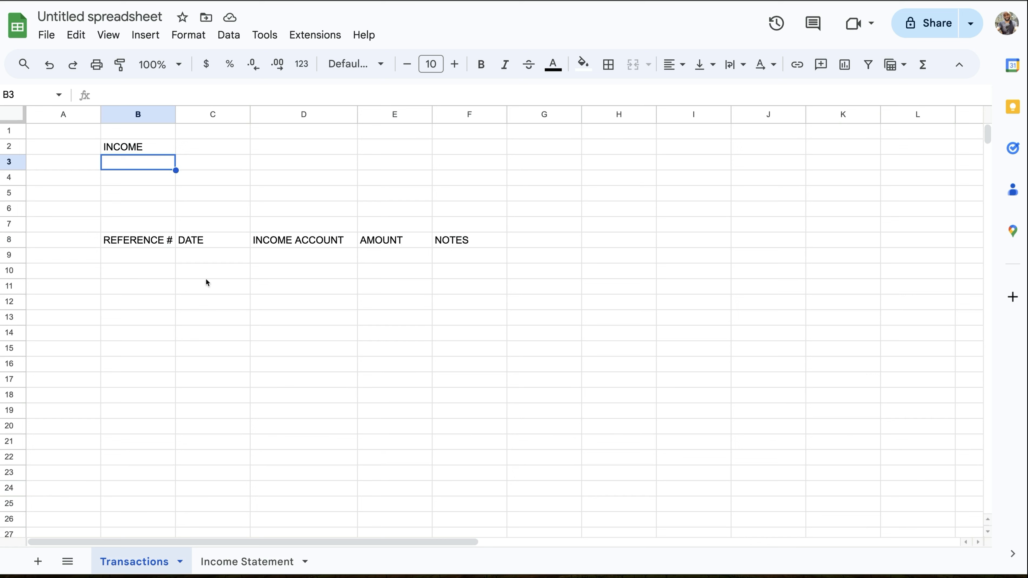
Enter the trial date Jan 1, 2024 in cell C9 and clear the cell again.
{"action": "left_click", "coordinate": [215, 256]}
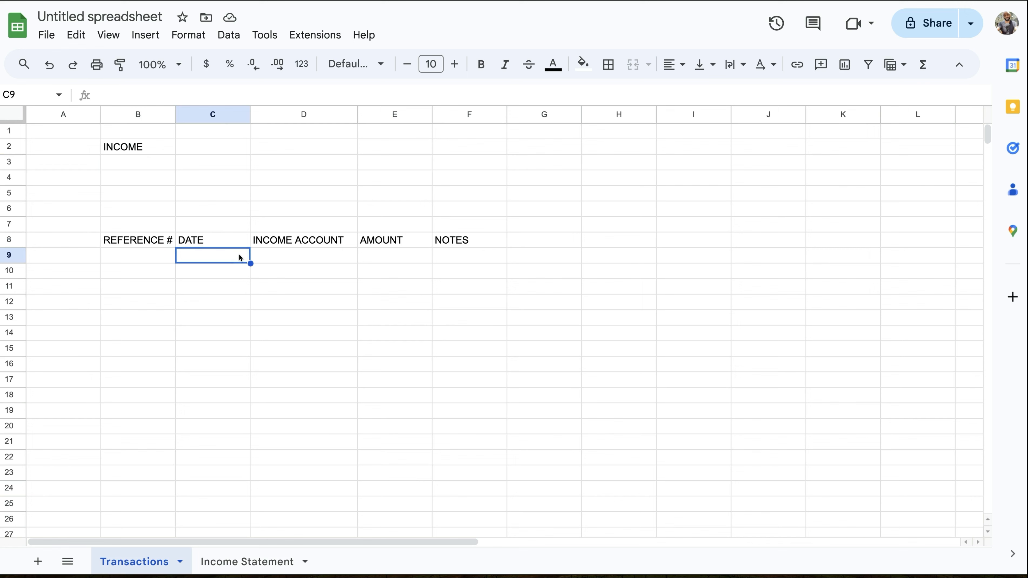
{"action": "type", "text": "Jan"}
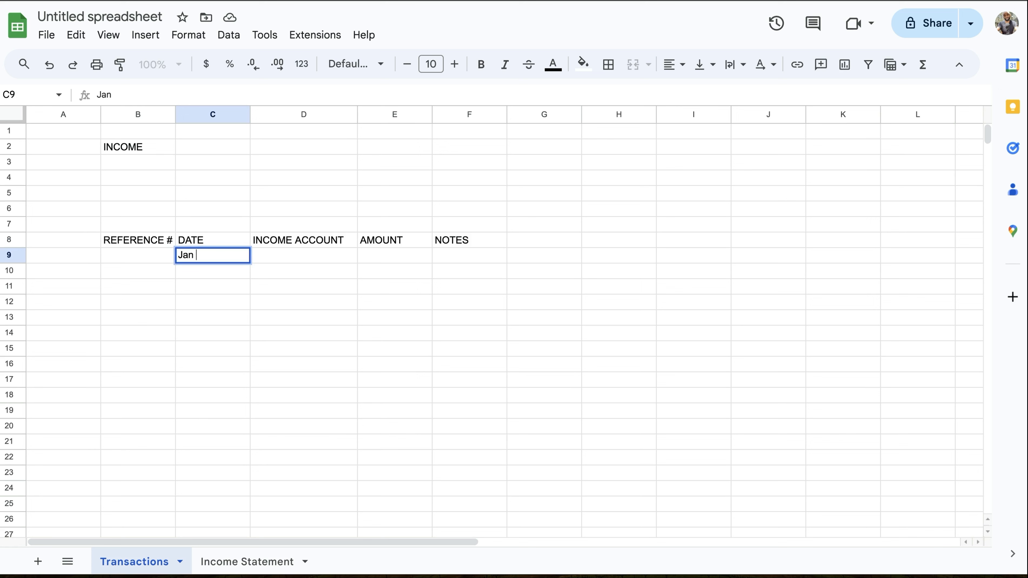
{"action": "type", "text": " 1, 2024"}
{"action": "key", "text": "Return"}
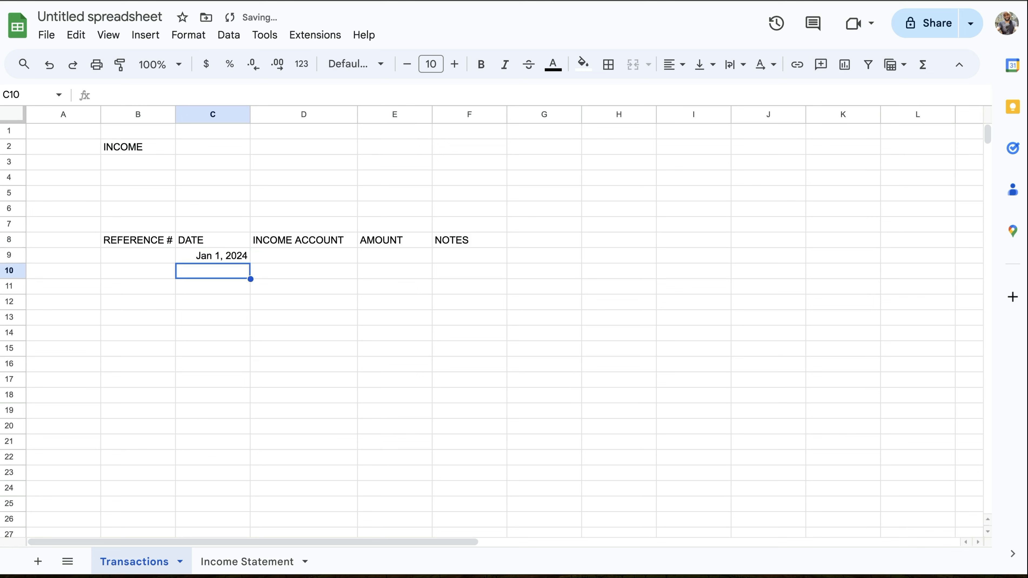
{"action": "left_click", "coordinate": [233, 275]}
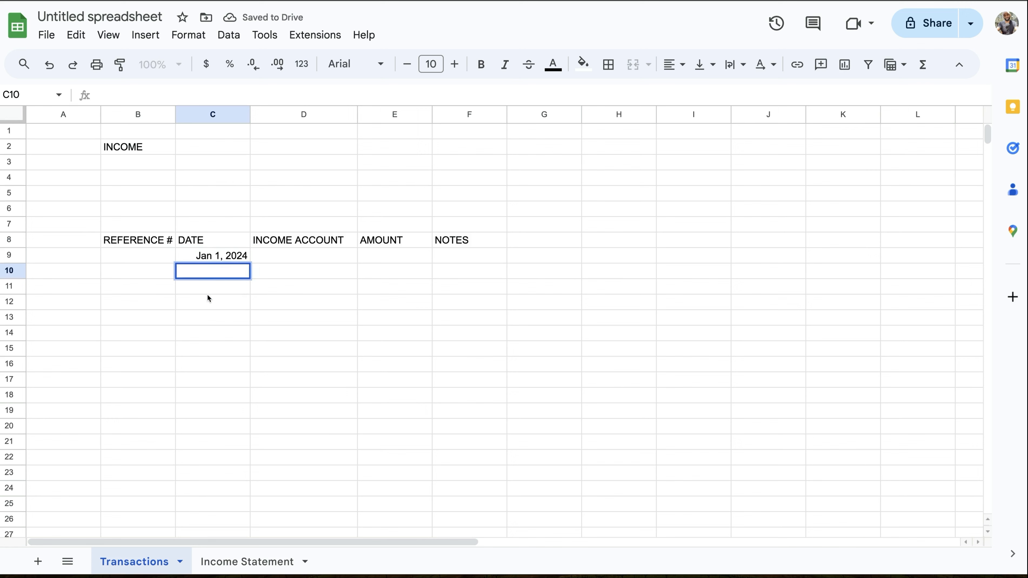
{"action": "left_click", "coordinate": [271, 320]}
{"action": "left_click", "coordinate": [227, 258]}
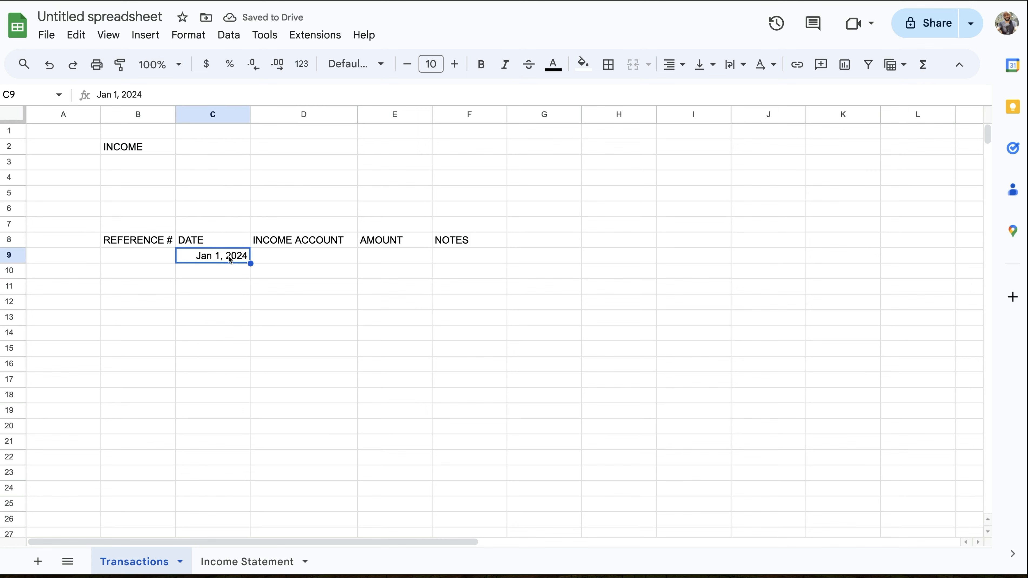
{"action": "key", "text": "Delete"}
Format the DATE cells C9:C1000 with the custom day-month-year date format shown as 5-Aug-1930.
{"action": "key", "text": "ctrl+shift+Down"}
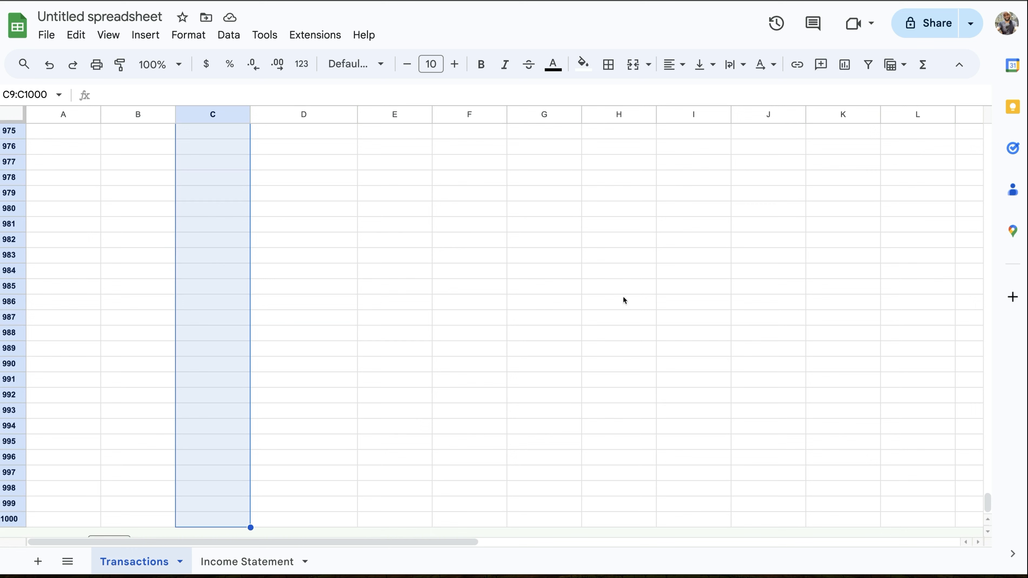
{"action": "left_click_drag", "start_coordinate": [986, 500], "coordinate": [973, 126]}
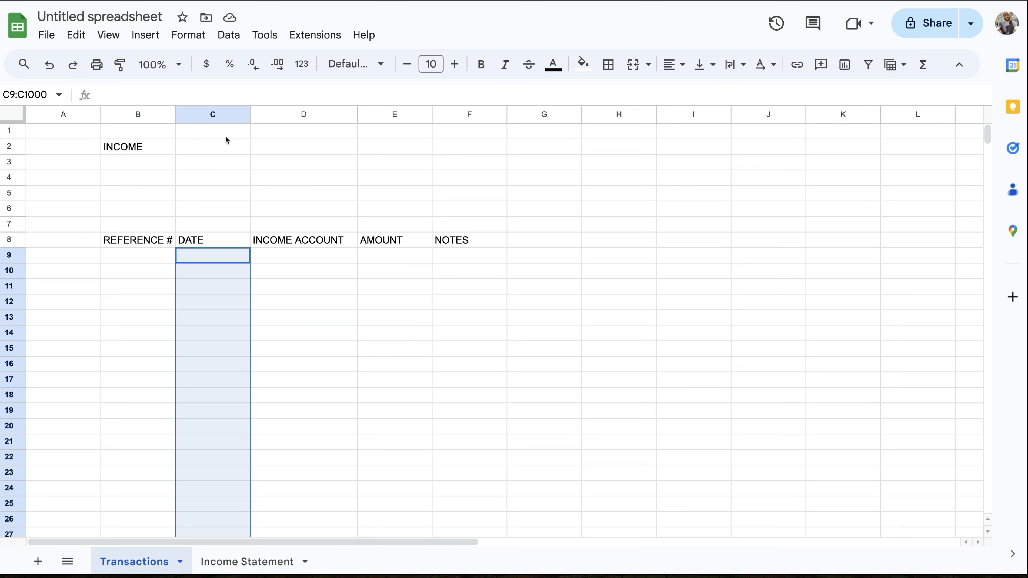
{"action": "left_click", "coordinate": [190, 41]}
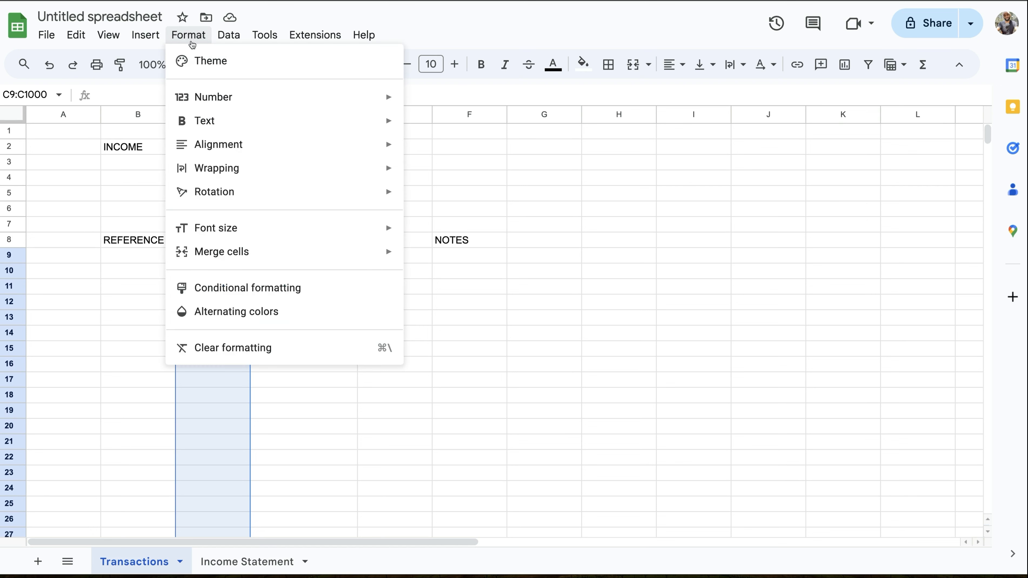
{"action": "mouse_move", "coordinate": [214, 97]}
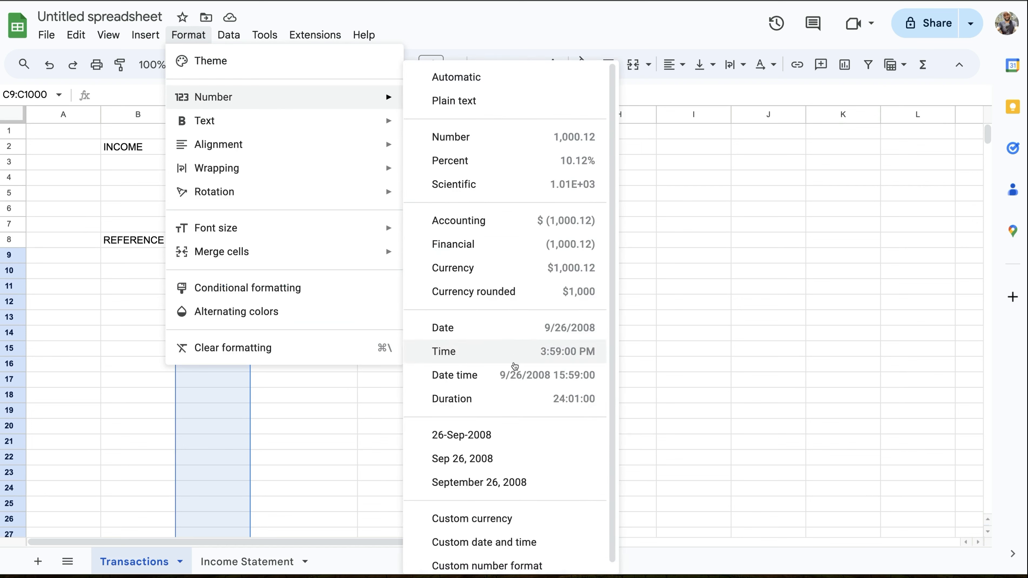
{"action": "left_click", "coordinate": [486, 543]}
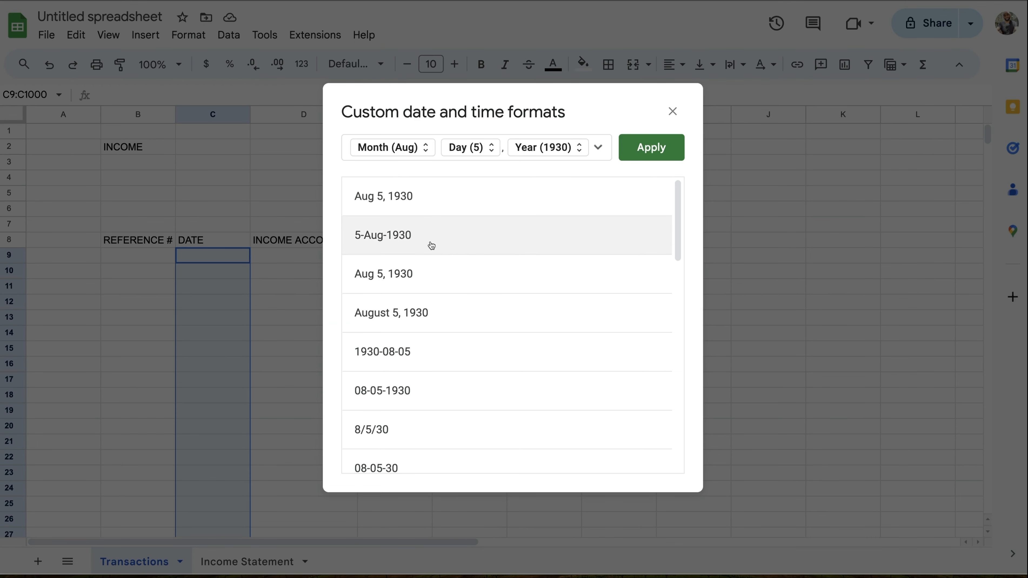
{"action": "scroll", "coordinate": [448, 446], "scroll_direction": "down", "scroll_amount": 3}
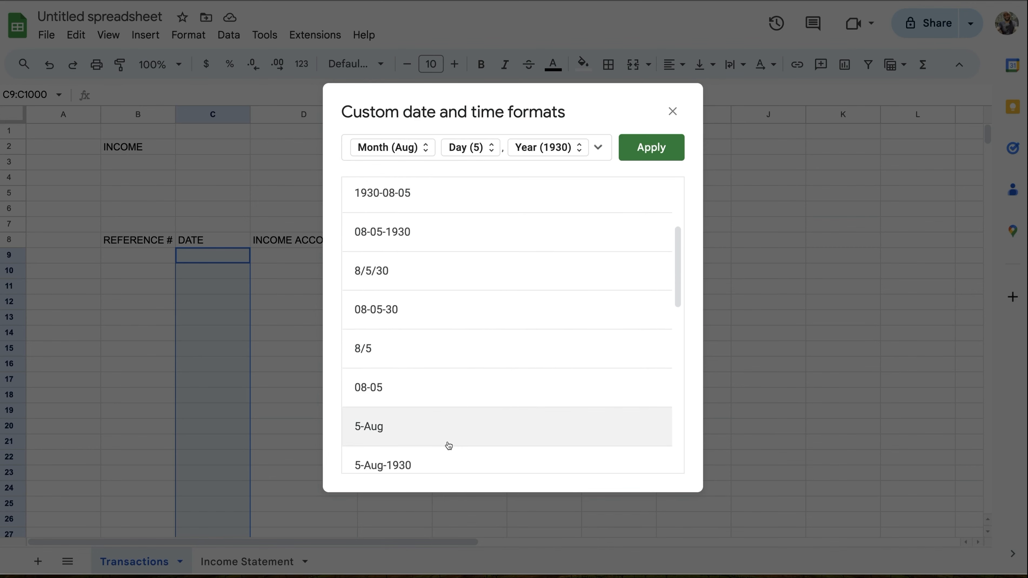
{"action": "scroll", "coordinate": [448, 446], "scroll_direction": "up", "scroll_amount": 3}
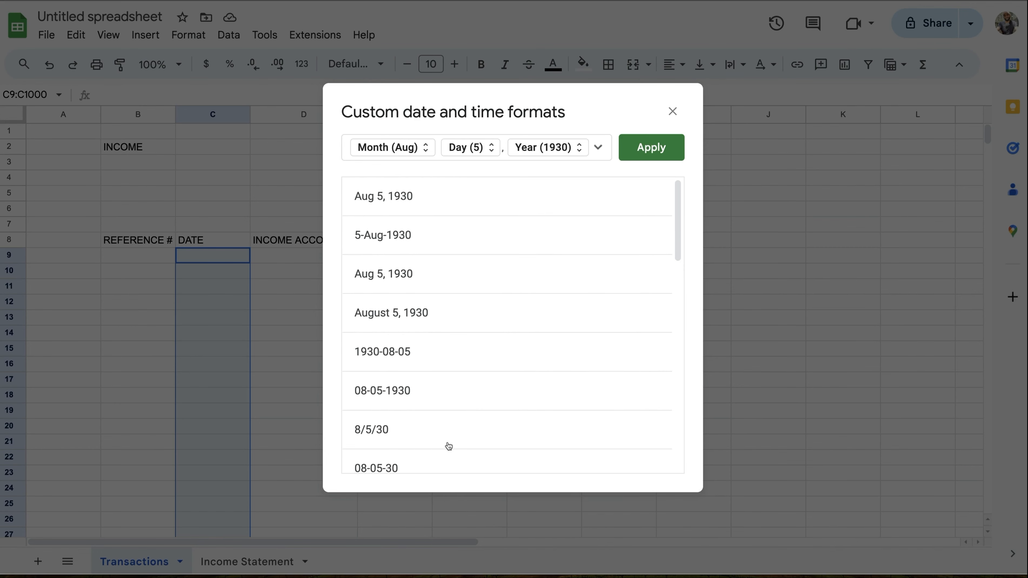
{"action": "left_click", "coordinate": [379, 237]}
{"action": "left_click", "coordinate": [652, 145]}
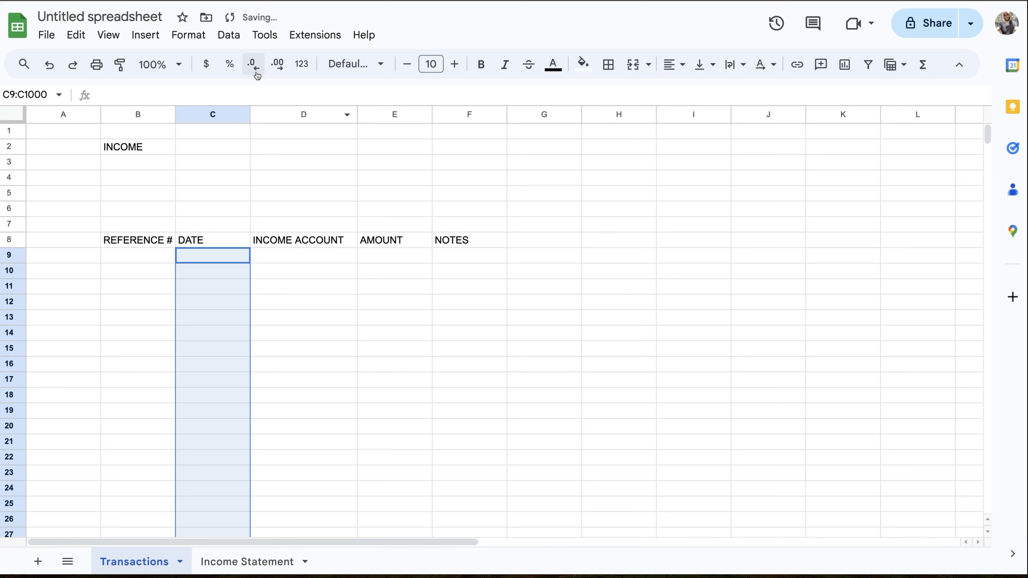
Add a data validation rule to C9:C1000 with the criterion "Is valid date".
{"action": "left_click", "coordinate": [229, 36]}
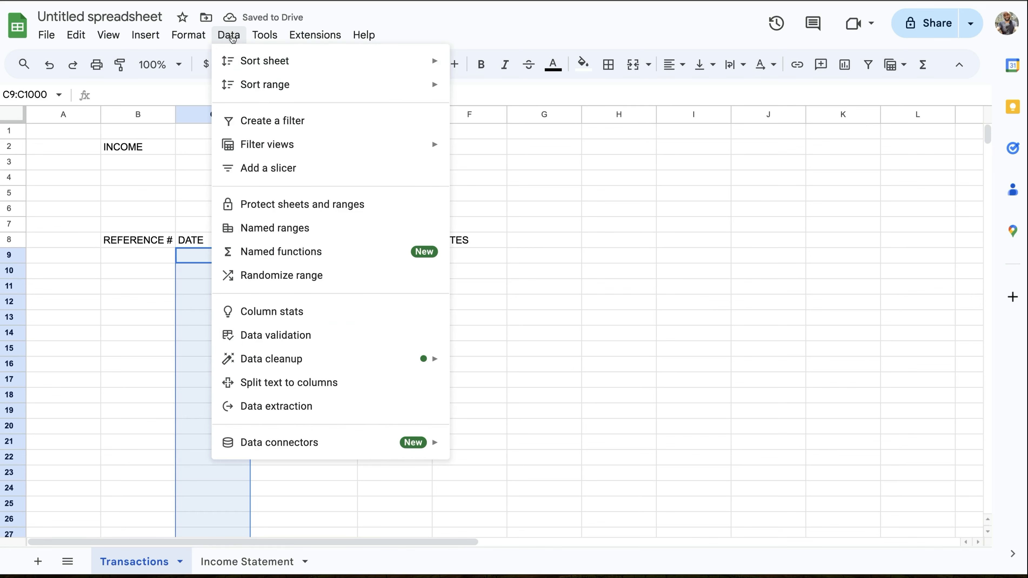
{"action": "left_click", "coordinate": [271, 336]}
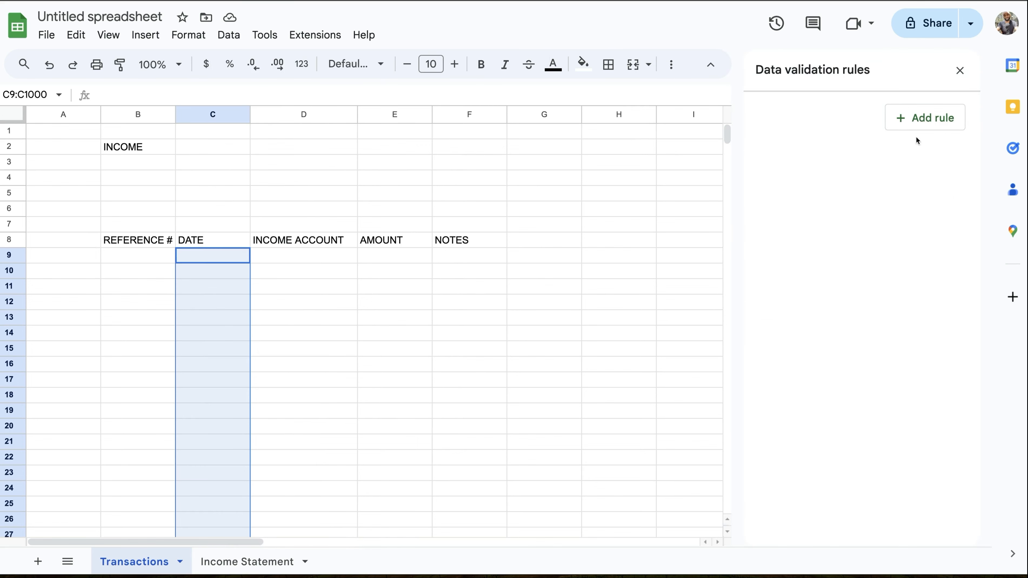
{"action": "left_click", "coordinate": [920, 120]}
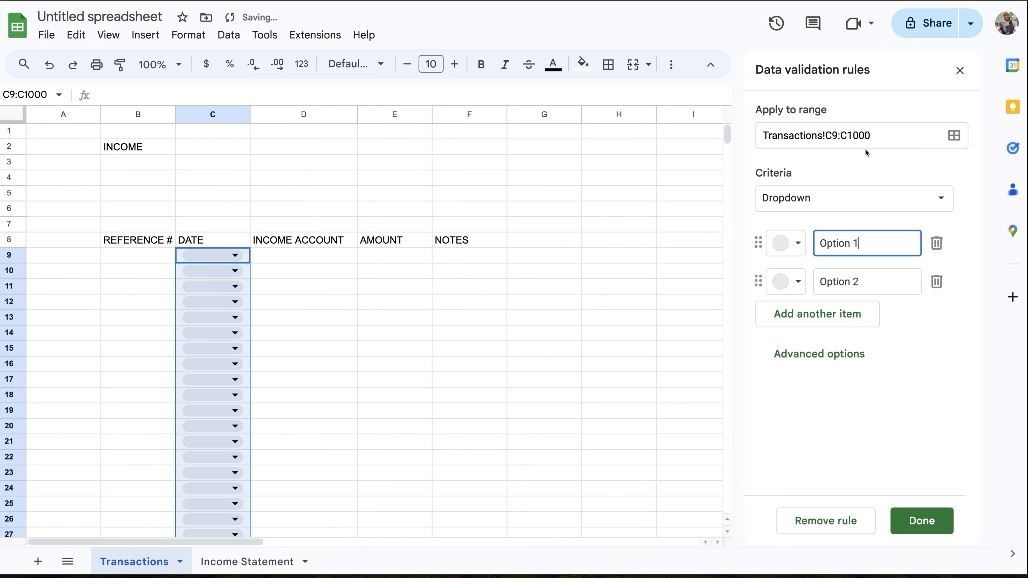
{"action": "left_click", "coordinate": [789, 199]}
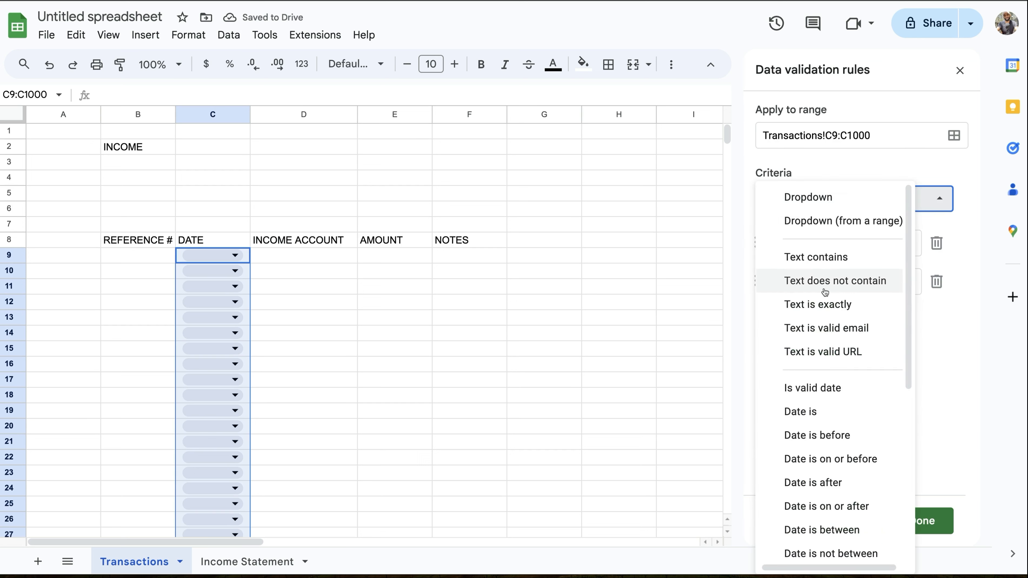
{"action": "left_click", "coordinate": [829, 389]}
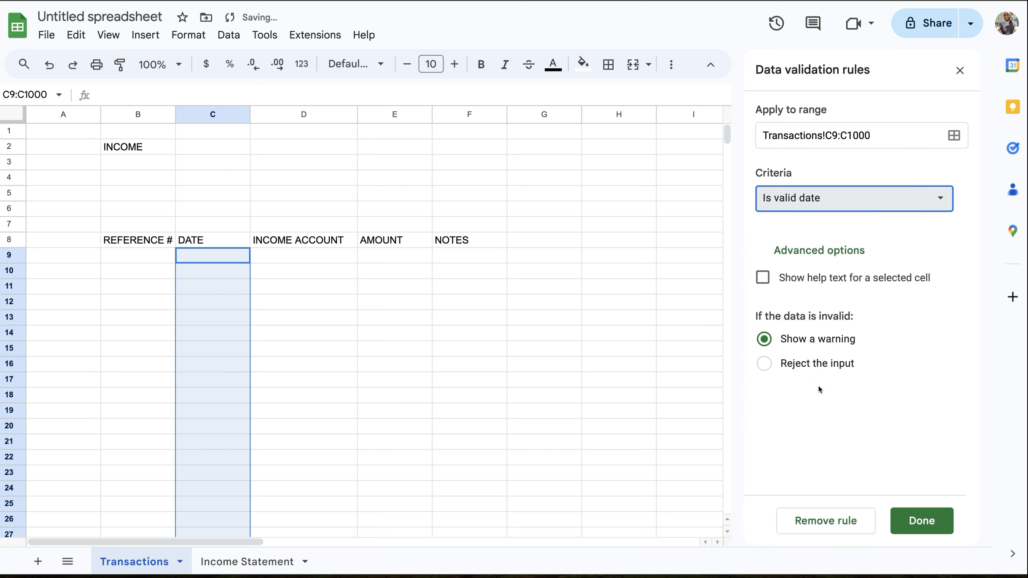
{"action": "left_click", "coordinate": [931, 522]}
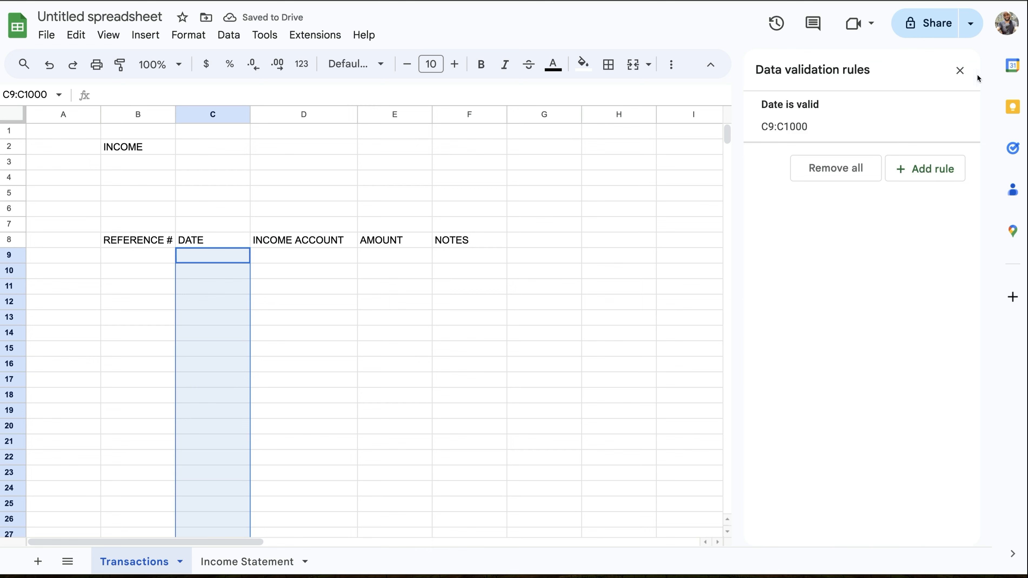
{"action": "left_click", "coordinate": [960, 73]}
Pick February 7, 2024 from the calendar for cell C9.
{"action": "left_click", "coordinate": [311, 279]}
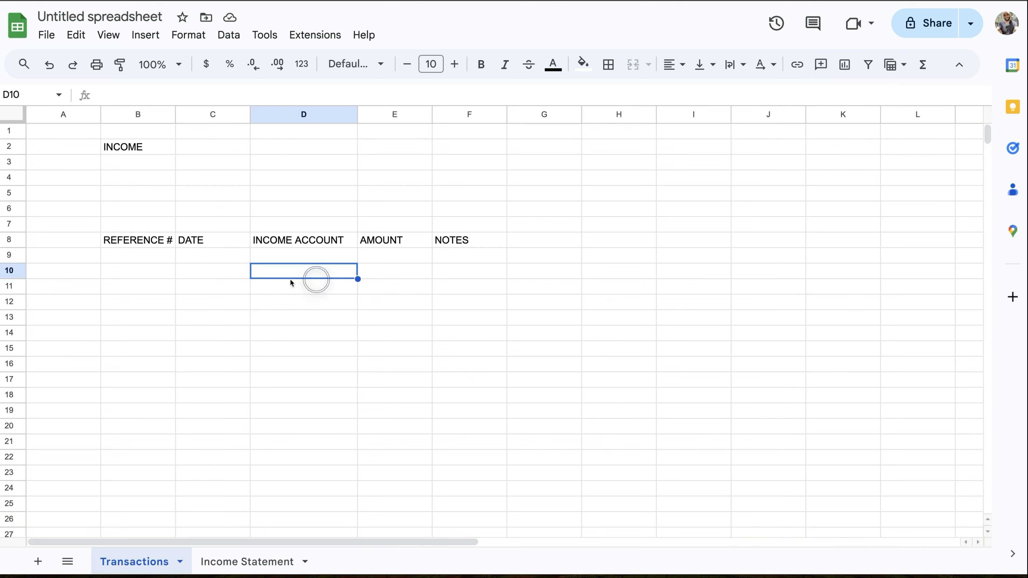
{"action": "left_click", "coordinate": [233, 256]}
{"action": "left_click", "coordinate": [233, 256]}
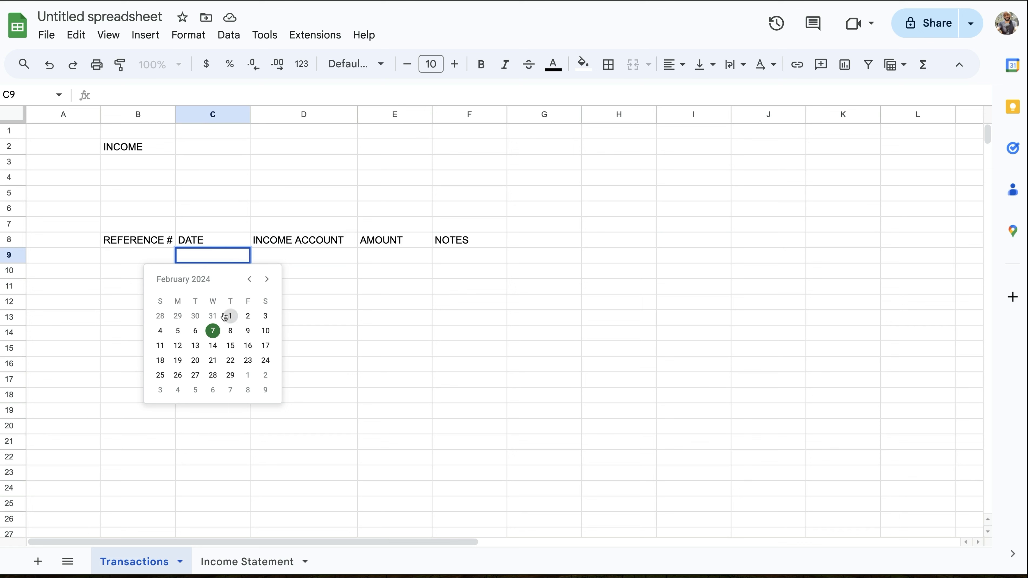
{"action": "left_click", "coordinate": [211, 330]}
Pick the calendar dates 1-Jan-2024, 1-Feb-2024 and 1-Mar-2024 for cells C9, C10 and C11.
{"action": "double_click", "coordinate": [248, 254]}
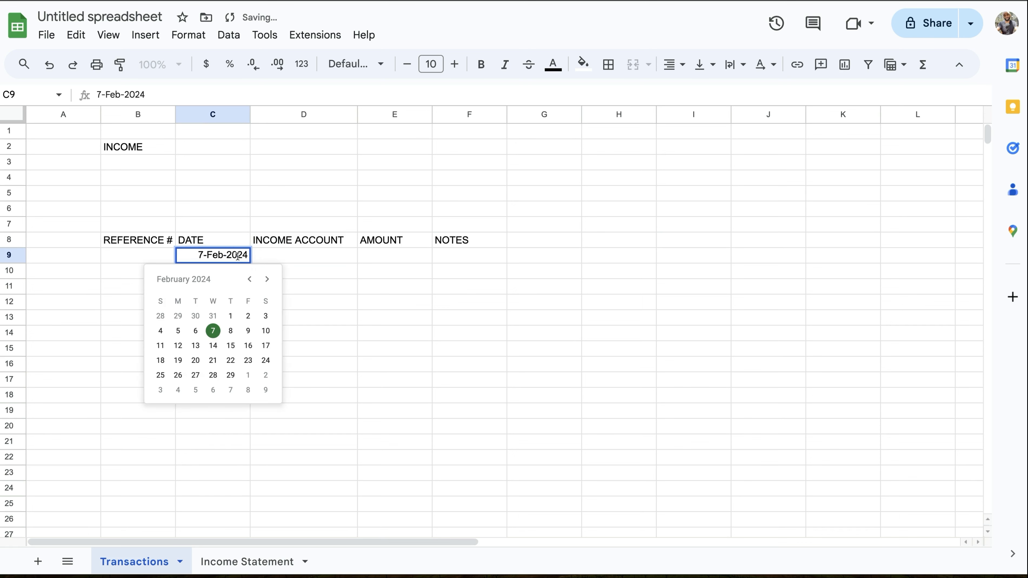
{"action": "left_click", "coordinate": [249, 279]}
{"action": "left_click", "coordinate": [177, 316]}
{"action": "double_click", "coordinate": [226, 271]}
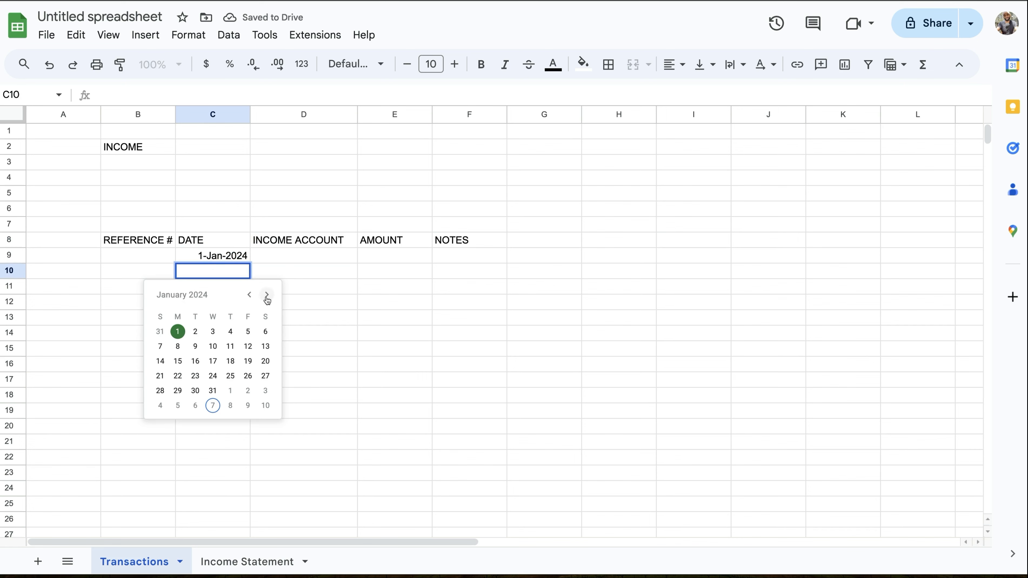
{"action": "left_click", "coordinate": [266, 296]}
{"action": "left_click", "coordinate": [232, 333]}
{"action": "double_click", "coordinate": [234, 290]}
{"action": "left_click", "coordinate": [266, 309]}
{"action": "left_click", "coordinate": [250, 349]}
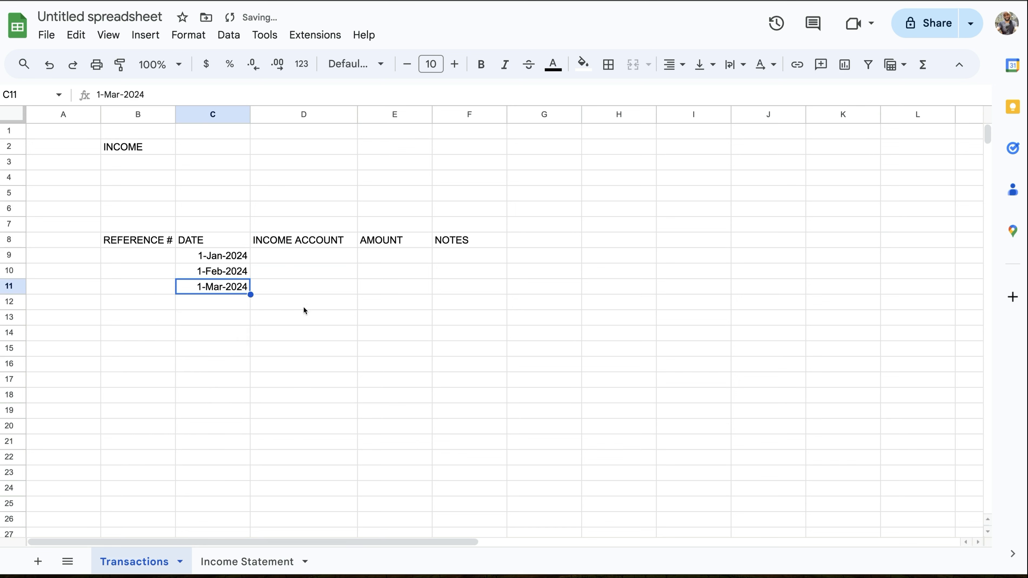
Add a data validation rule with the criterion "Dropdown (from a range)" to the INCOME ACCOUNT cells D9:D1000 on the Transactions sheet.
{"action": "left_click", "coordinate": [282, 261]}
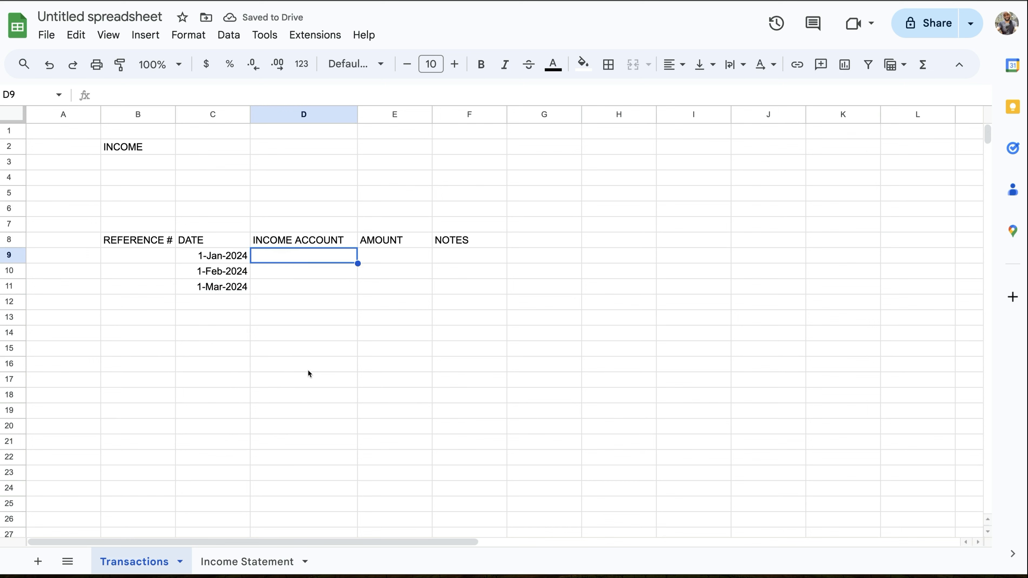
{"action": "left_click", "coordinate": [242, 563]}
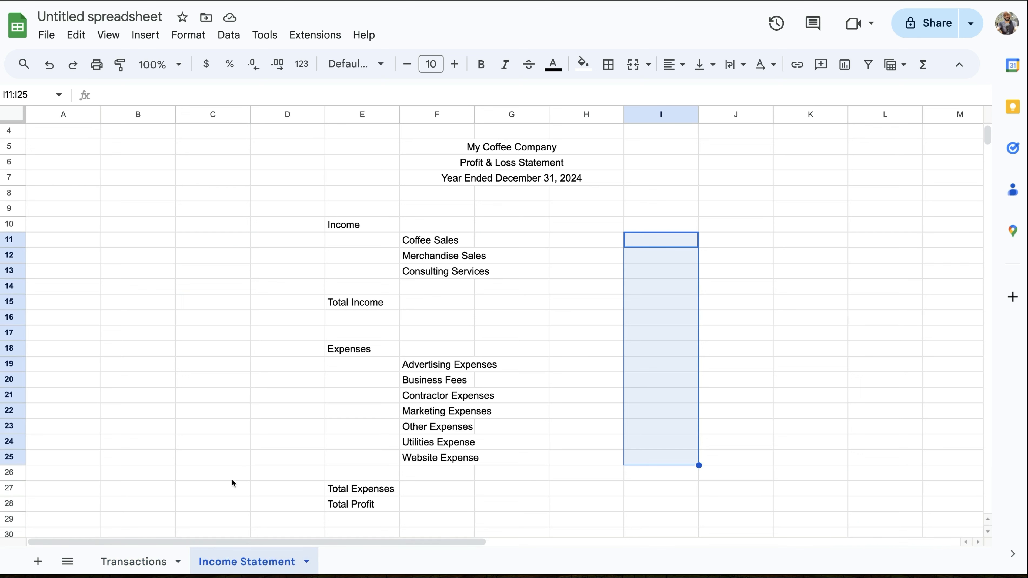
{"action": "left_click", "coordinate": [111, 562]}
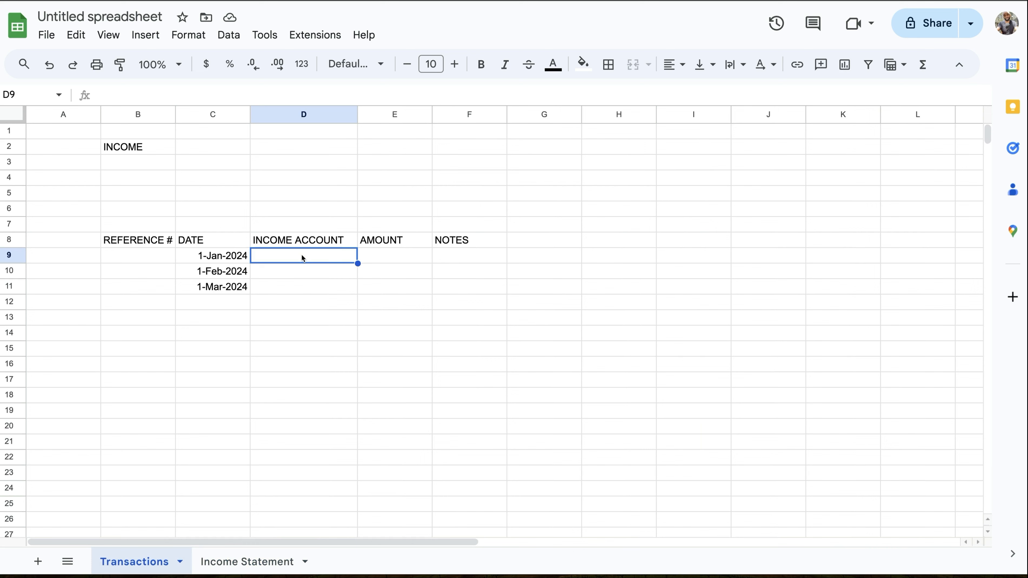
{"action": "key", "text": "ctrl+shift+Down"}
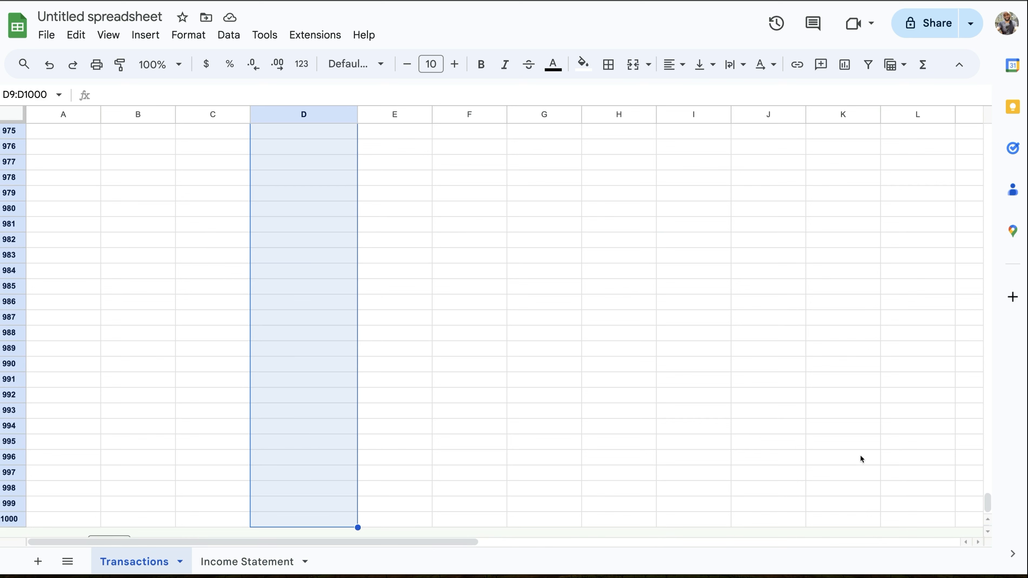
{"action": "left_click_drag", "start_coordinate": [986, 504], "coordinate": [987, 124]}
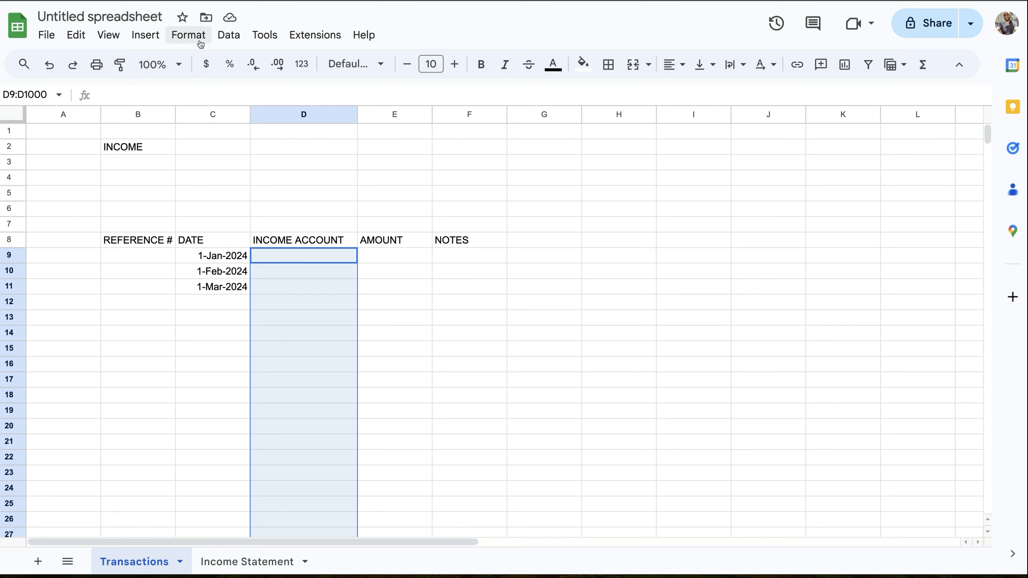
{"action": "left_click", "coordinate": [229, 35]}
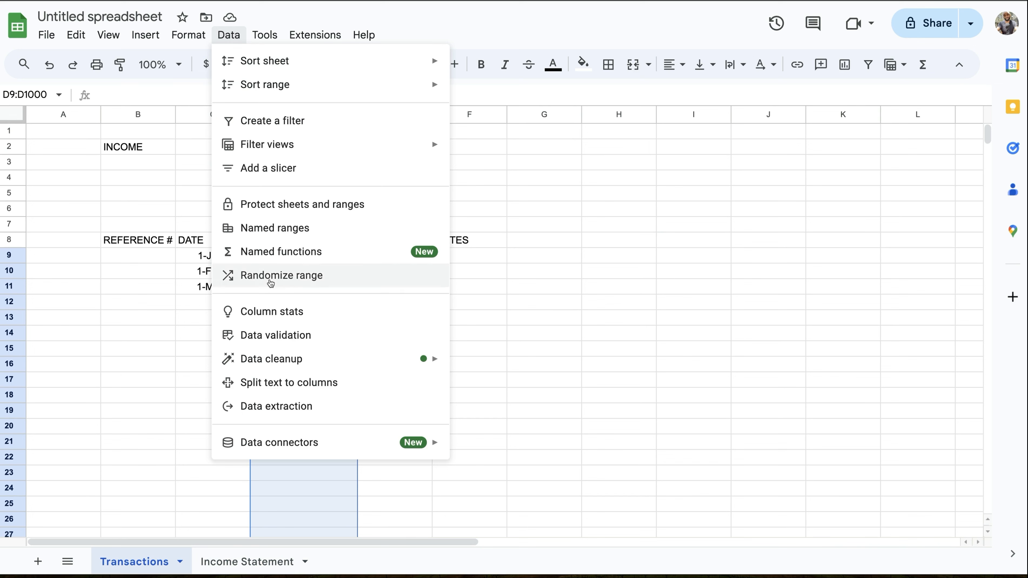
{"action": "left_click", "coordinate": [269, 335]}
{"action": "left_click", "coordinate": [911, 168]}
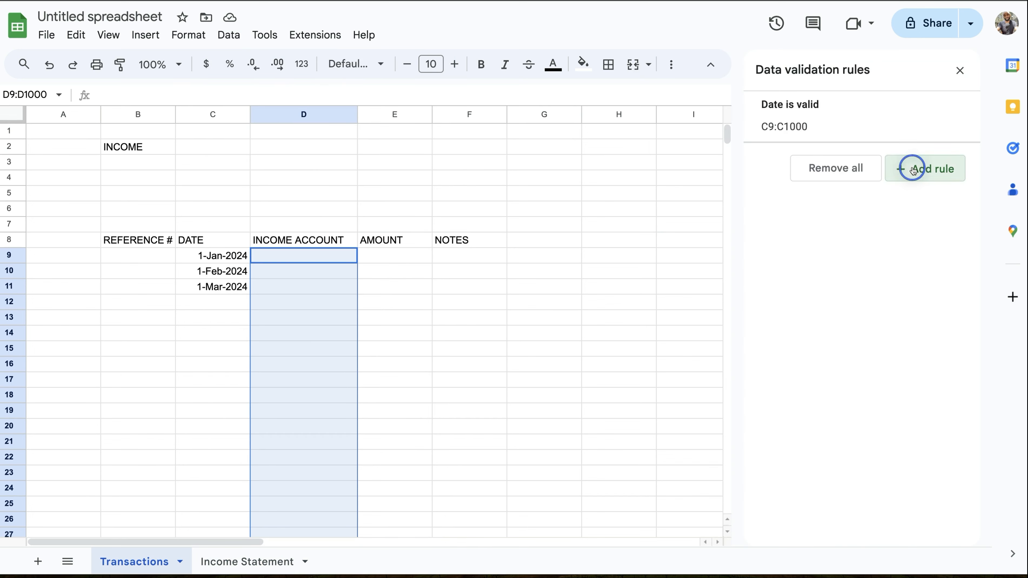
{"action": "left_click", "coordinate": [947, 203]}
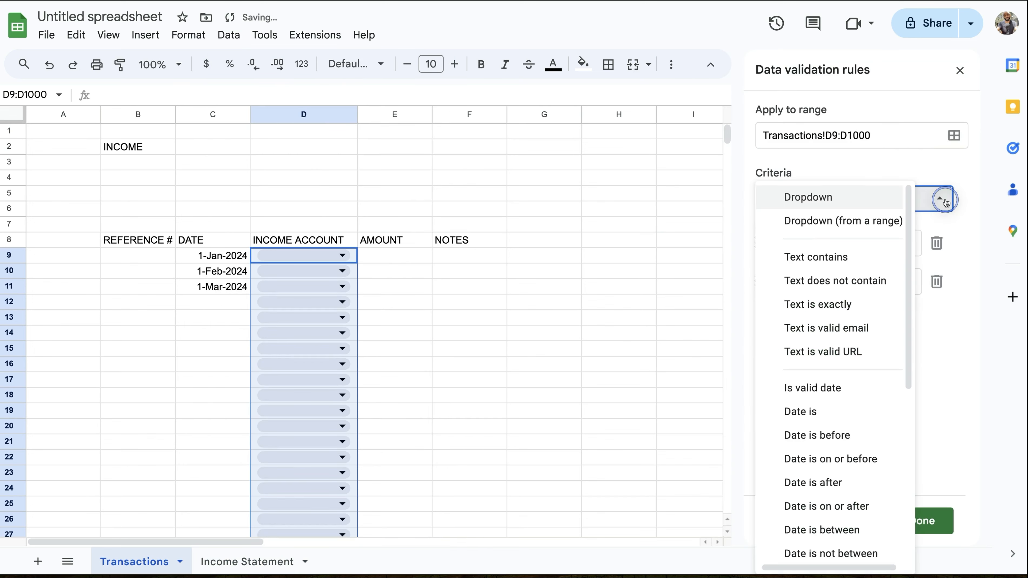
{"action": "left_click", "coordinate": [873, 223]}
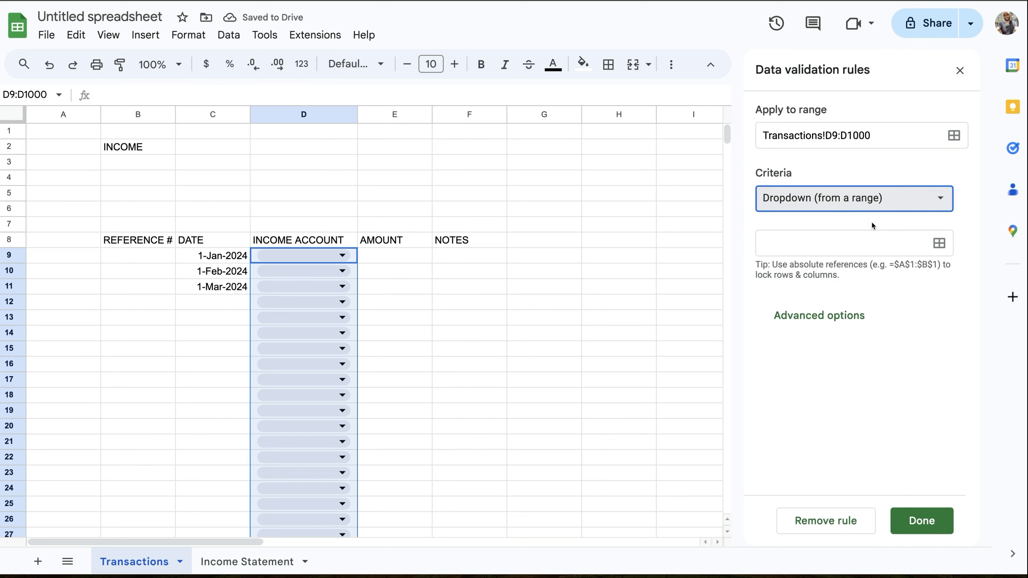
Set the dropdown rule's source range to the income accounts in 'Income Statement'!F11:F13.
{"action": "left_click", "coordinate": [940, 244]}
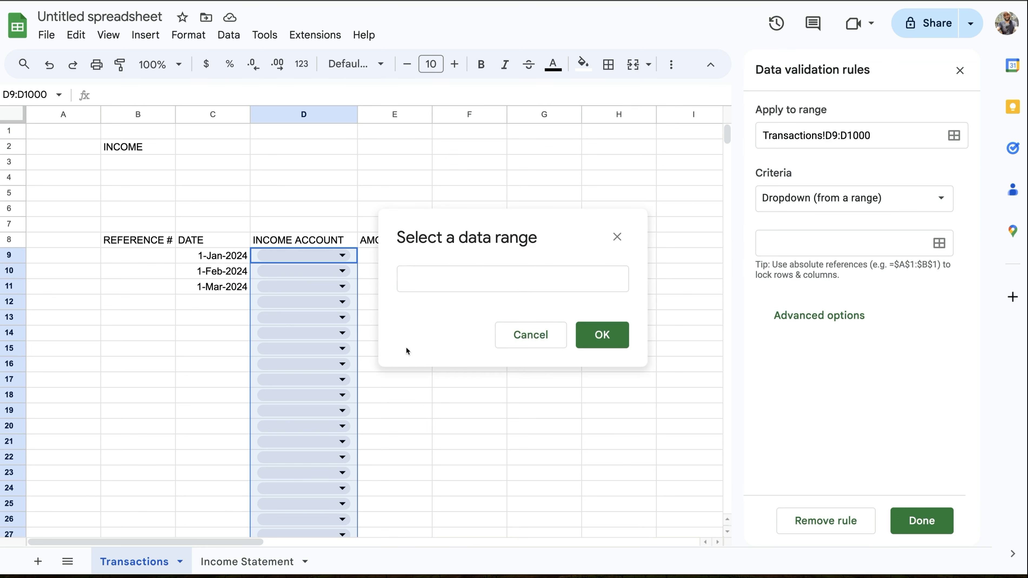
{"action": "left_click", "coordinate": [235, 562]}
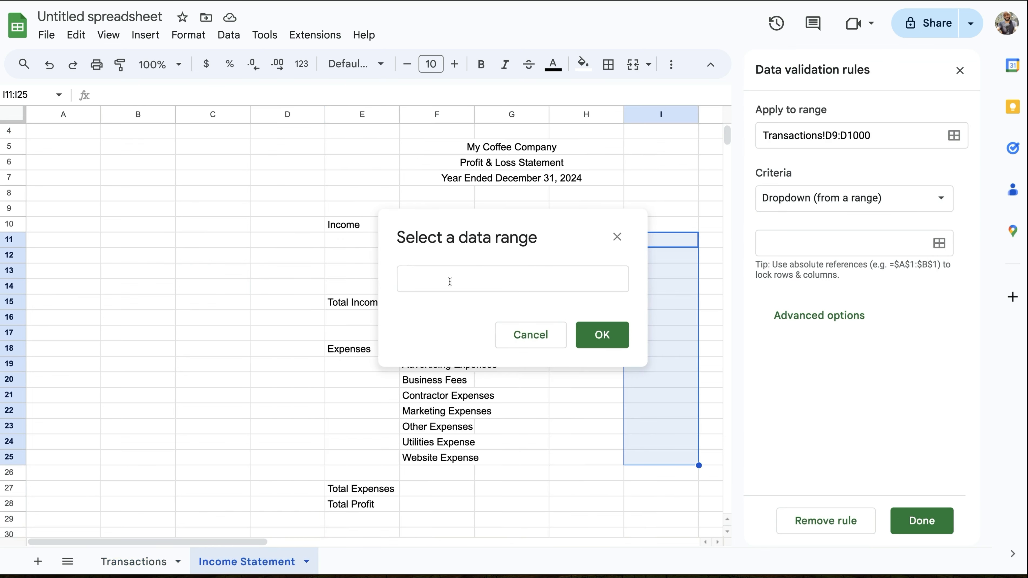
{"action": "left_click_drag", "start_coordinate": [488, 231], "coordinate": [206, 181]}
{"action": "left_click", "coordinate": [427, 242]}
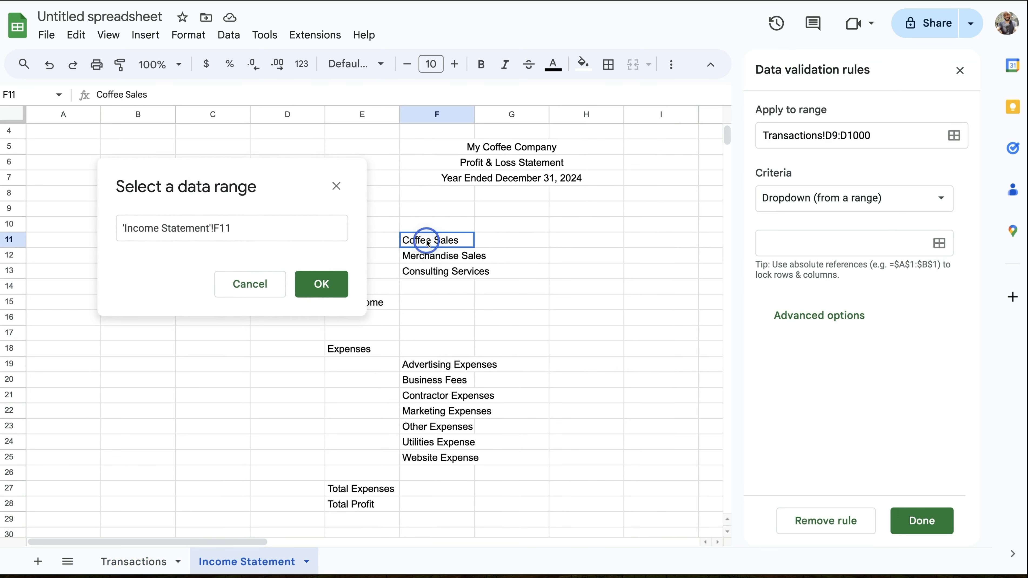
{"action": "left_click_drag", "start_coordinate": [427, 242], "coordinate": [425, 269]}
{"action": "left_click", "coordinate": [332, 286]}
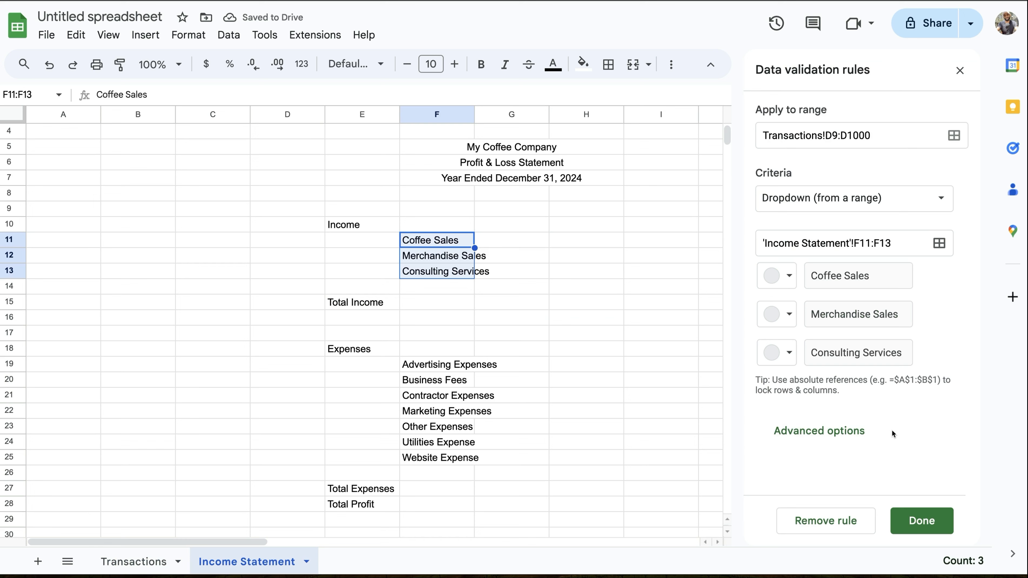
Set the dropdown's display style to Arrow in the advanced options, then save the rule and close the validation settings.
{"action": "left_click", "coordinate": [812, 430]}
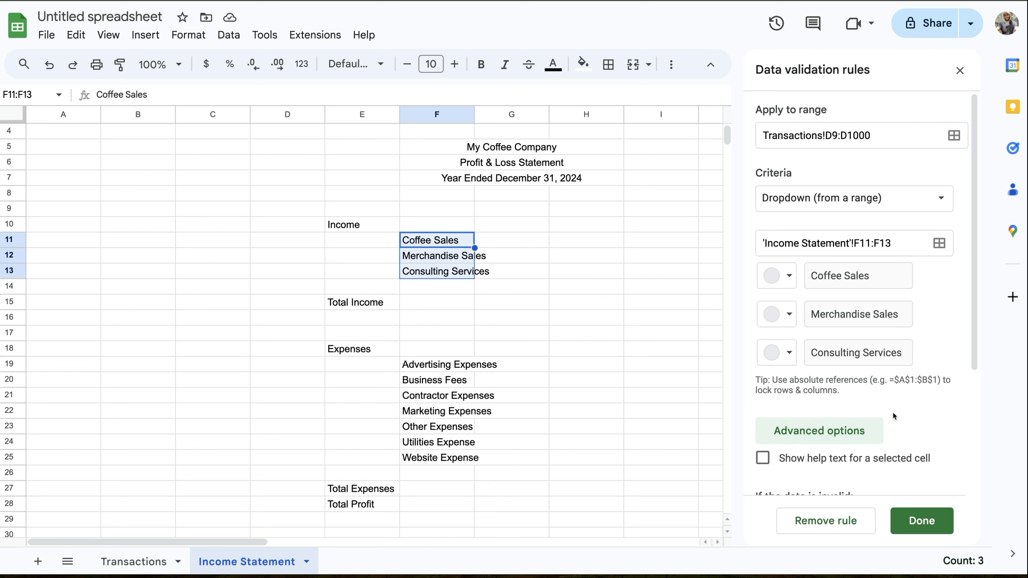
{"action": "scroll", "coordinate": [893, 417], "scroll_direction": "down", "scroll_amount": 5}
{"action": "left_click", "coordinate": [765, 448]}
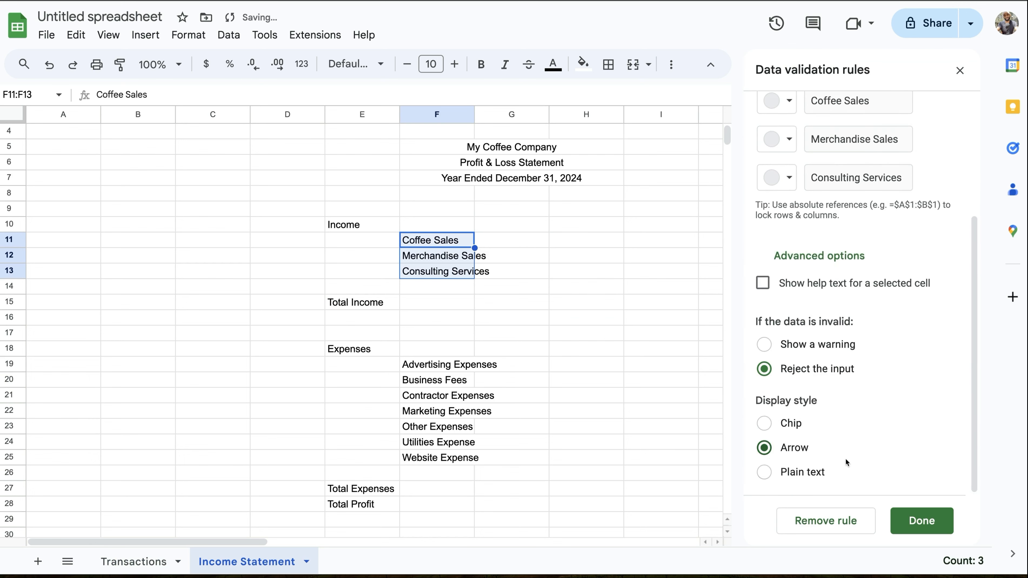
{"action": "left_click", "coordinate": [922, 521]}
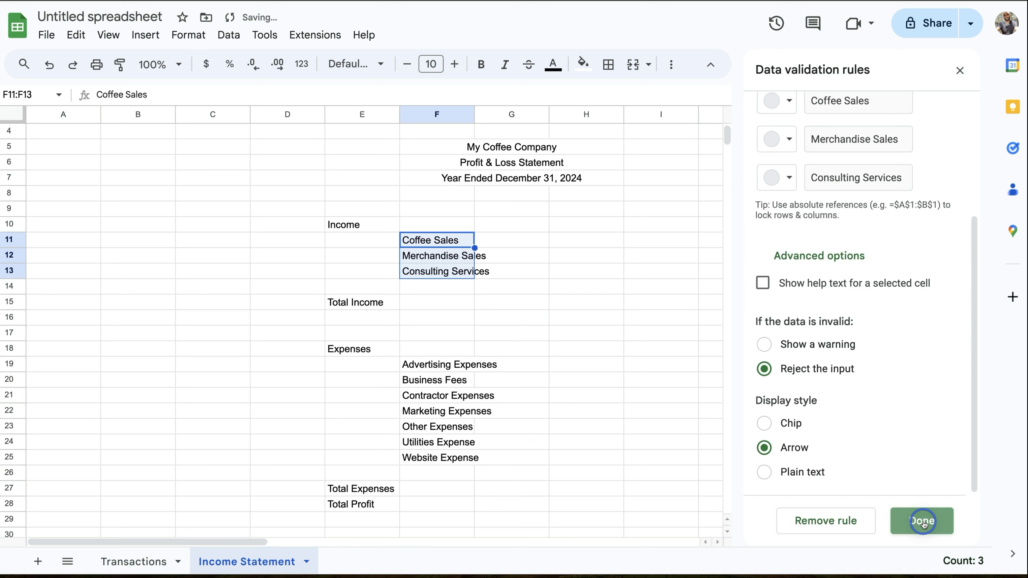
{"action": "left_click", "coordinate": [959, 72]}
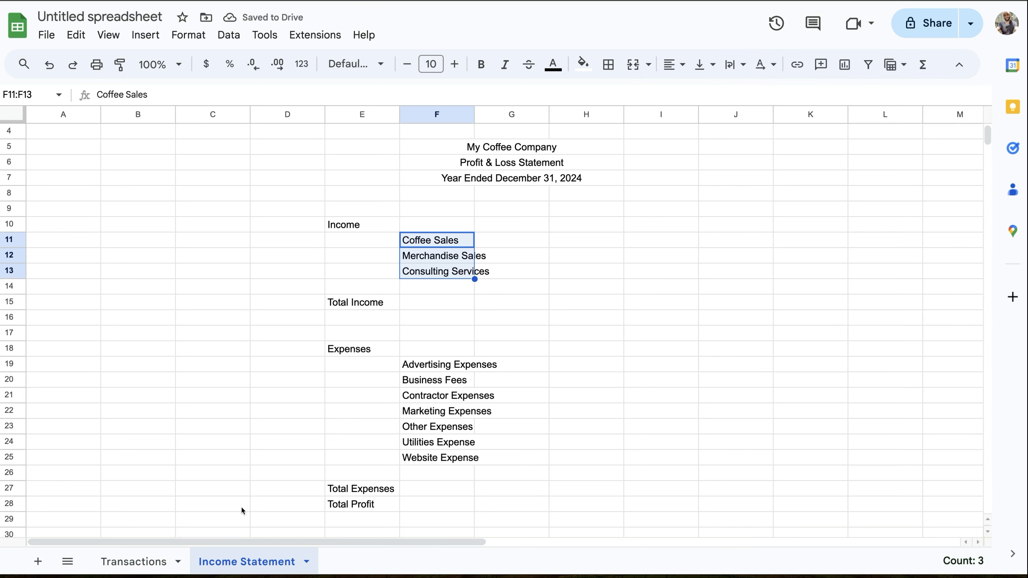
On the Transactions sheet, choose Coffee Sales, Merchandise Sales and Consulting Services as the income accounts in D9, D10 and D11.
{"action": "left_click", "coordinate": [138, 561]}
{"action": "left_click", "coordinate": [435, 383]}
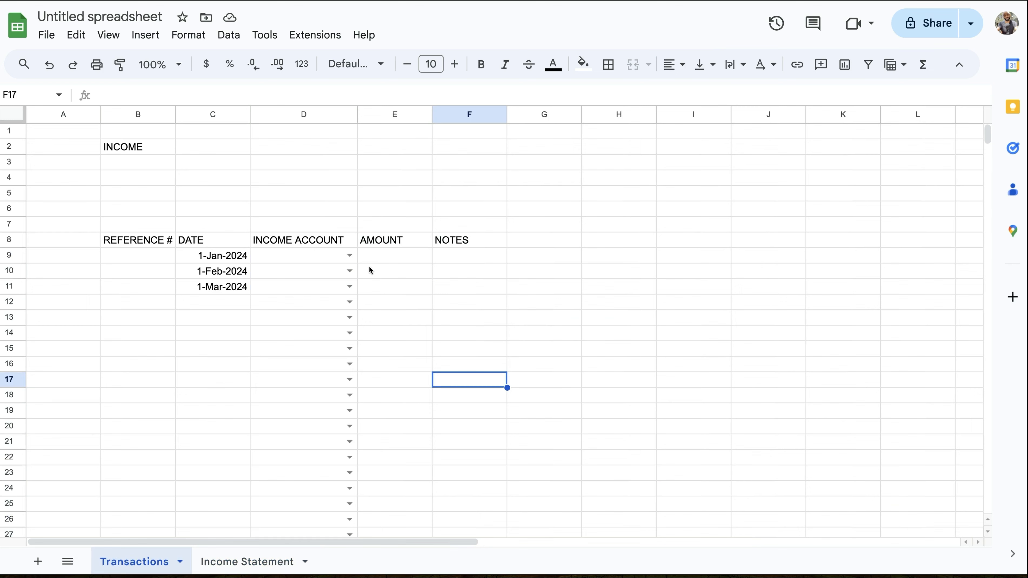
{"action": "left_click", "coordinate": [349, 256]}
{"action": "left_click", "coordinate": [328, 275]}
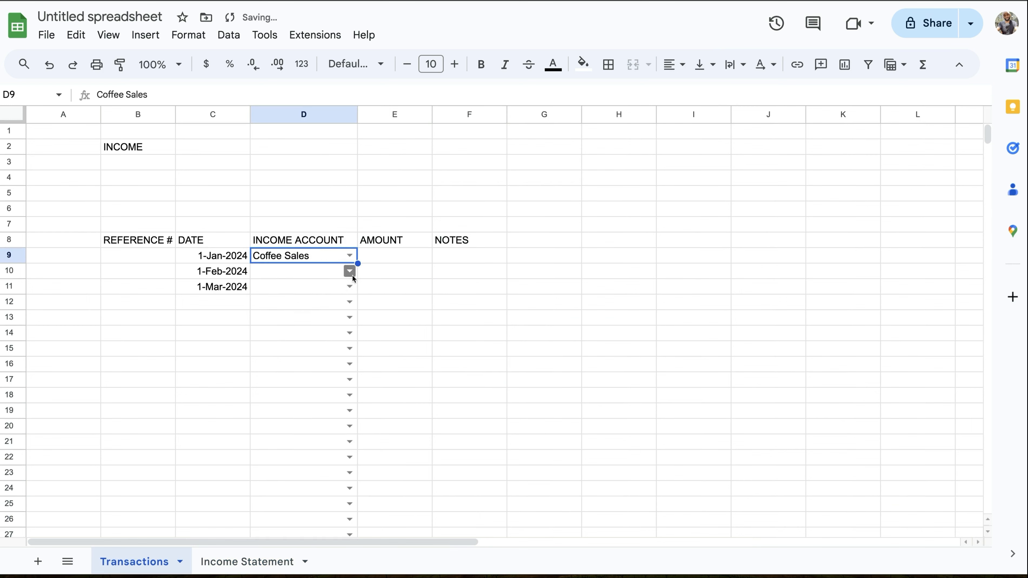
{"action": "left_click", "coordinate": [349, 271]}
{"action": "left_click", "coordinate": [324, 310]}
{"action": "left_click", "coordinate": [349, 287]}
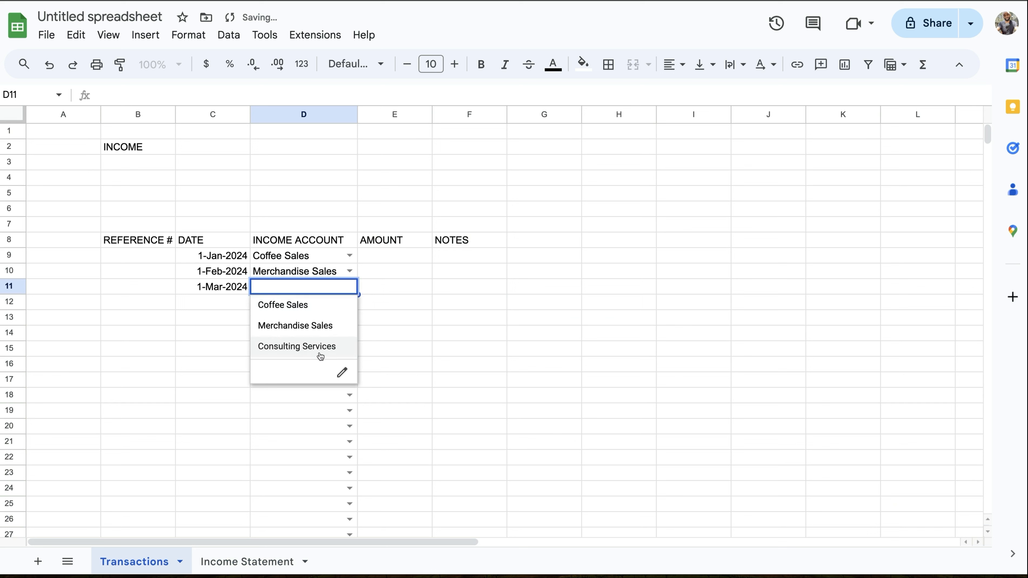
{"action": "left_click", "coordinate": [321, 348]}
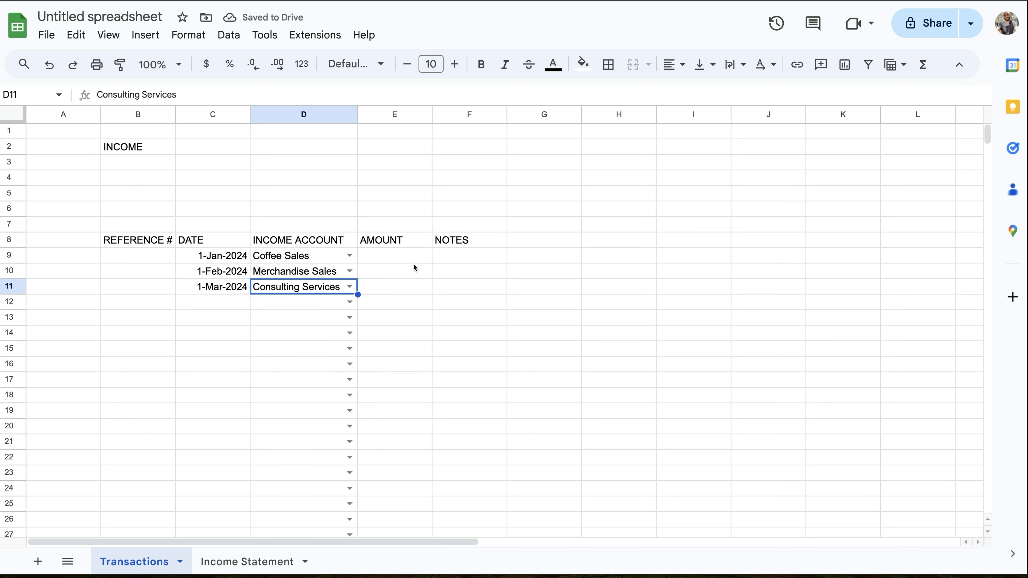
Enter the amounts 500 in cell E9 and 100 in cell E10.
{"action": "left_click", "coordinate": [396, 255]}
{"action": "type", "text": "500"}
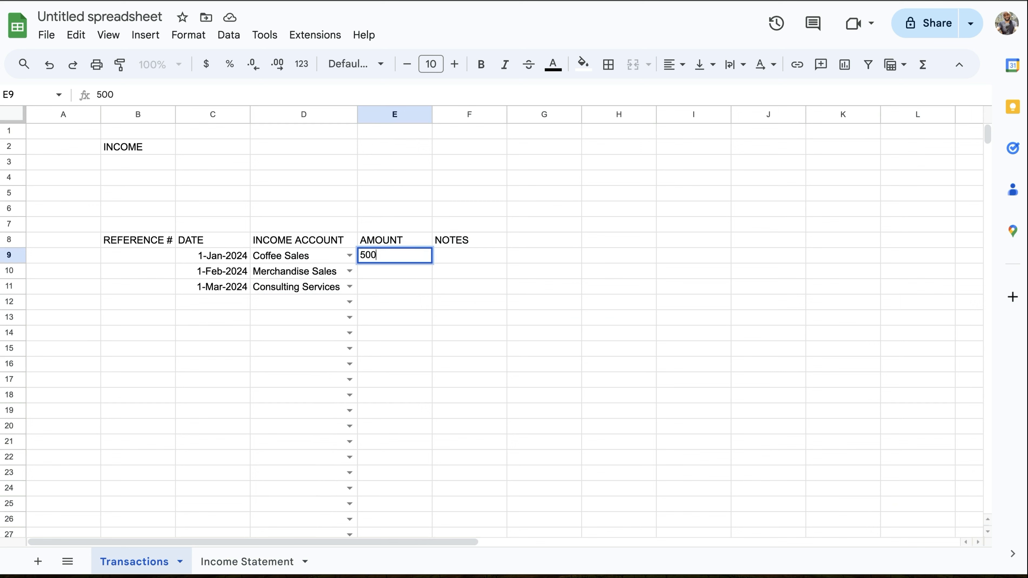
{"action": "key", "text": "Return"}
{"action": "type", "text": "100"}
{"action": "key", "text": "Return"}
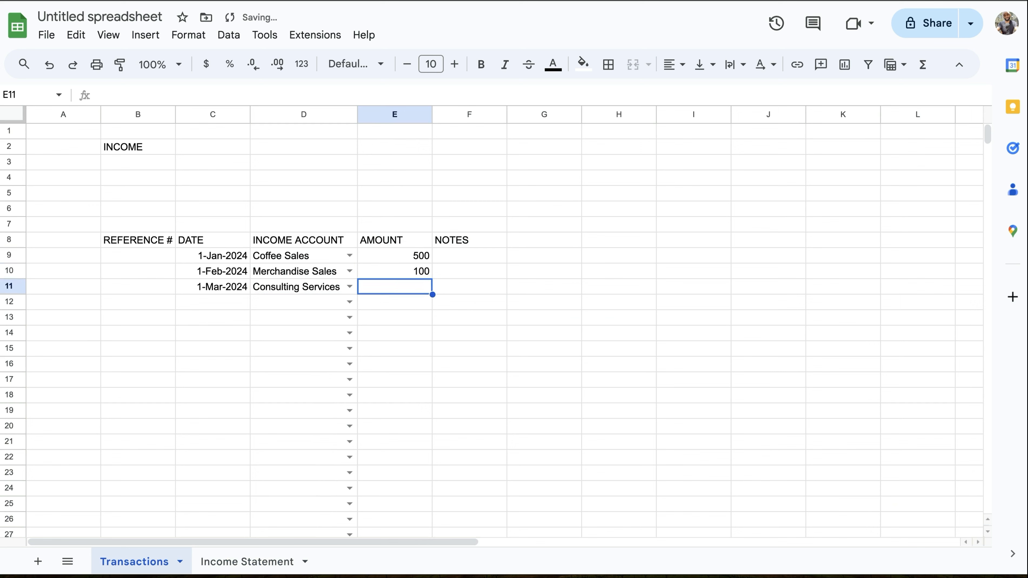
{"action": "left_click", "coordinate": [598, 354]}
Apply the Accounting number format to the AMOUNT cells E9:E1000.
{"action": "left_click", "coordinate": [415, 256]}
{"action": "key", "text": "shift+Down"}
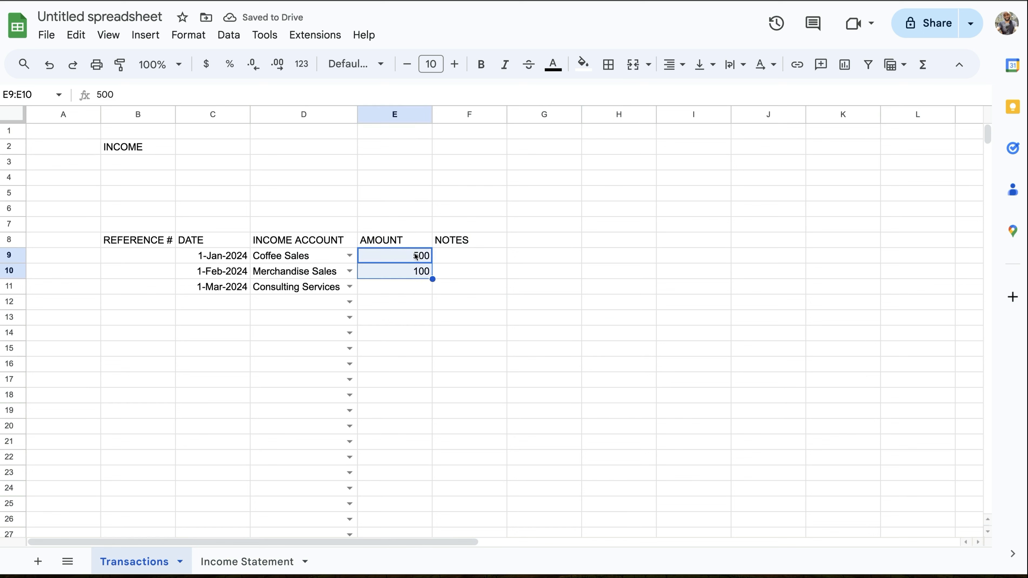
{"action": "key", "text": "super+shift+Down"}
{"action": "left_click", "coordinate": [188, 34]}
{"action": "mouse_move", "coordinate": [198, 100]}
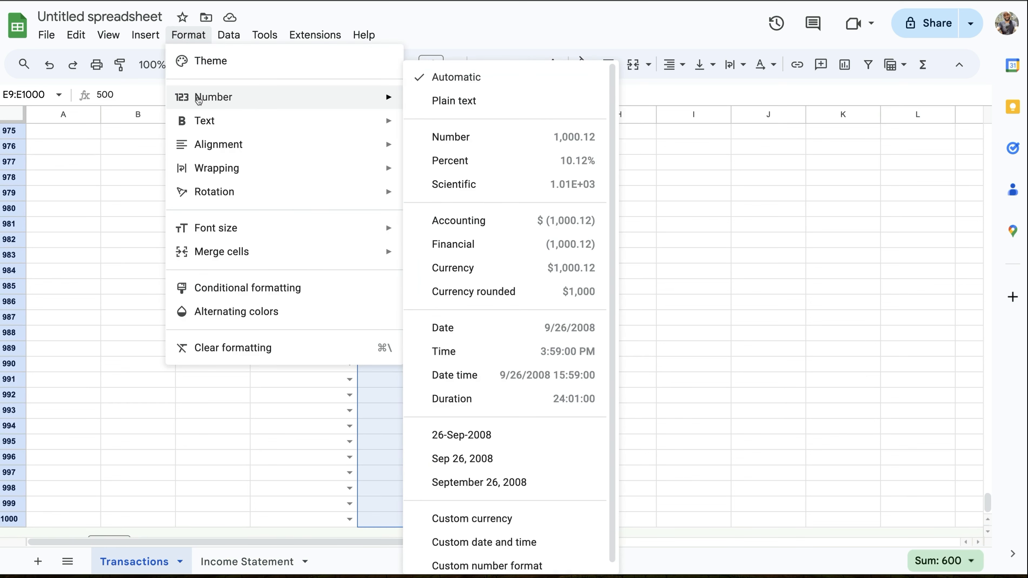
{"action": "left_click", "coordinate": [509, 222]}
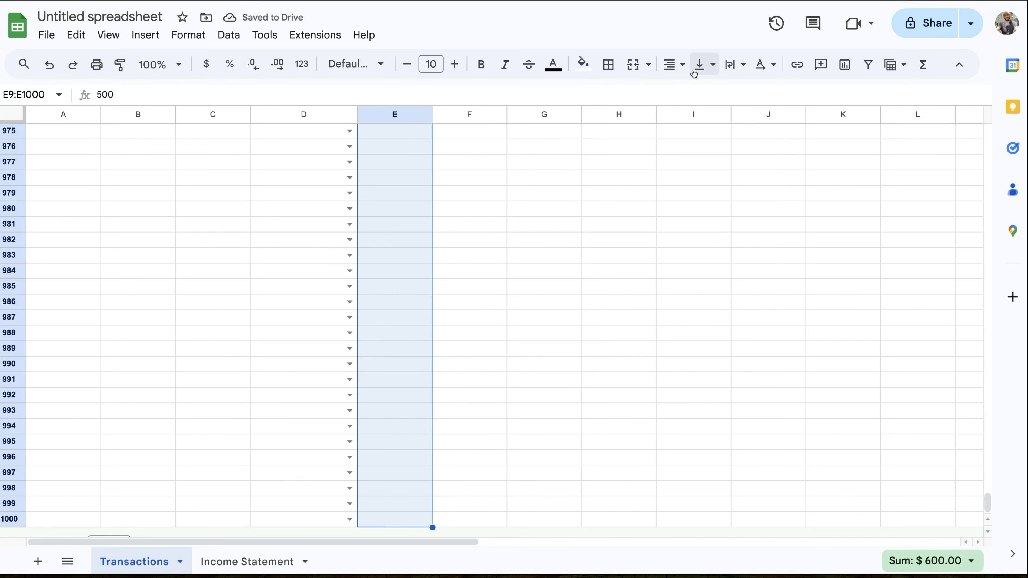
Center-align the AMOUNT cells E9:E1000 and slightly widen the NOTES column.
{"action": "left_click", "coordinate": [672, 64]}
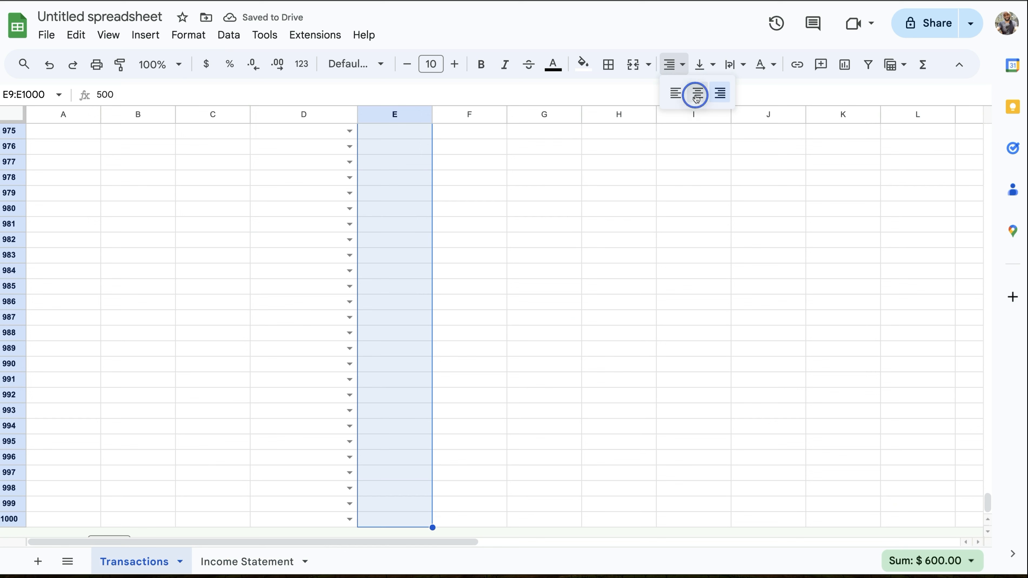
{"action": "left_click", "coordinate": [697, 101]}
{"action": "left_click_drag", "start_coordinate": [992, 500], "coordinate": [991, 134]}
{"action": "left_click", "coordinate": [553, 263]}
{"action": "left_click", "coordinate": [459, 257]}
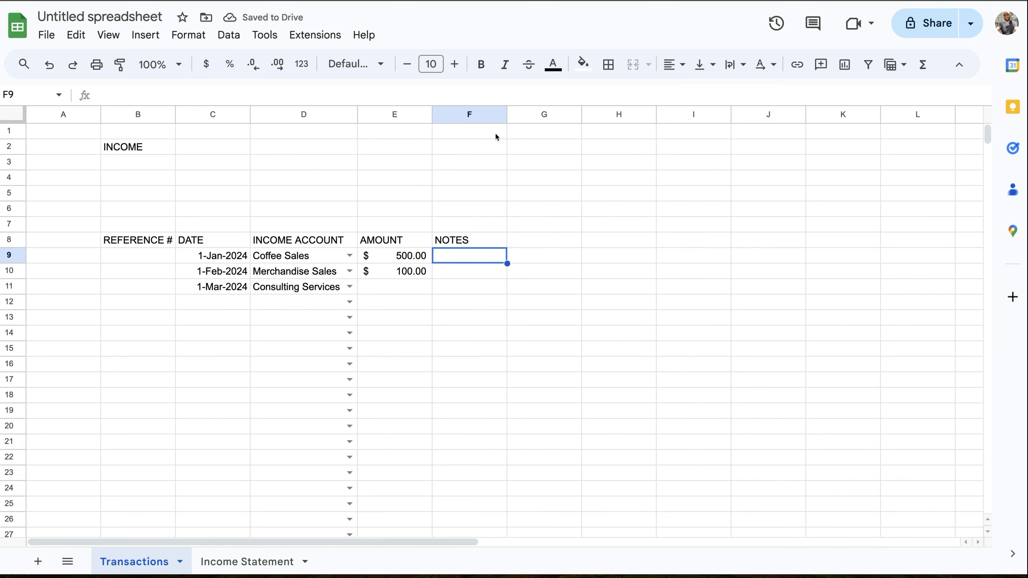
{"action": "left_click_drag", "start_coordinate": [507, 114], "coordinate": [522, 114]}
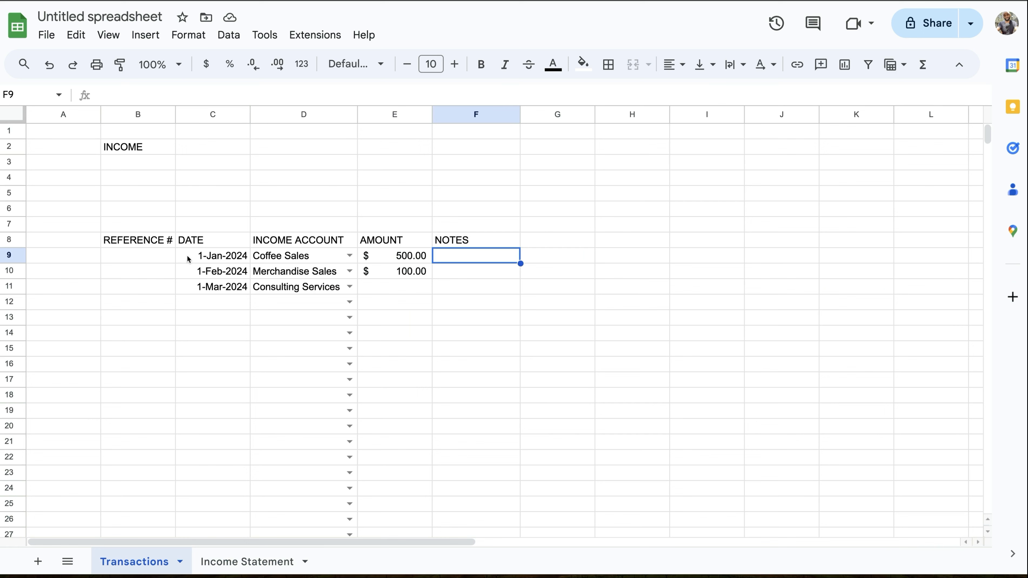
Paste the copied income transactions I-1 to I-20 into the table starting at cell B9, using Paste special.
{"action": "left_click", "coordinate": [148, 255]}
{"action": "right_click", "coordinate": [149, 254]}
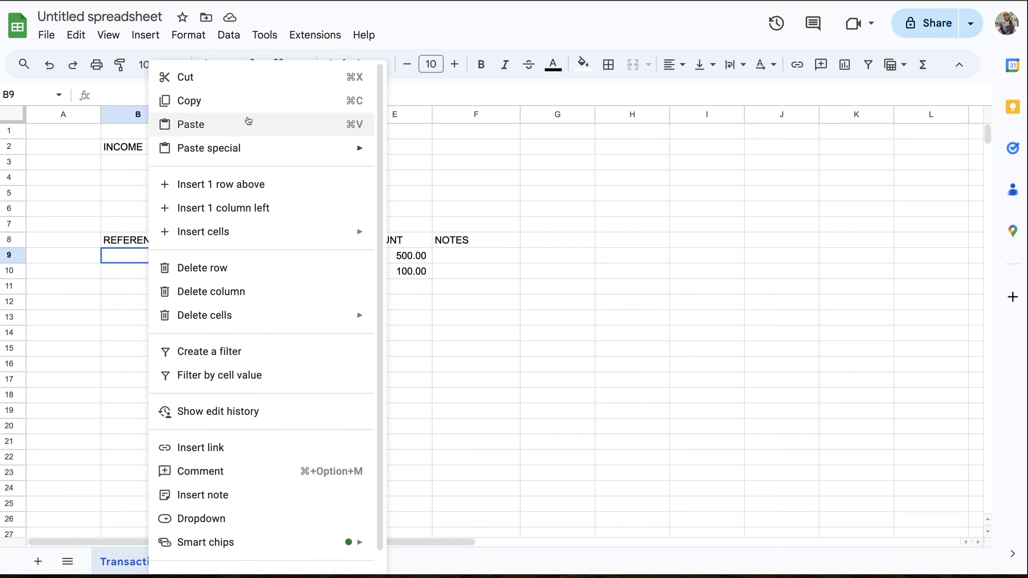
{"action": "mouse_move", "coordinate": [335, 154]}
{"action": "left_click", "coordinate": [428, 153]}
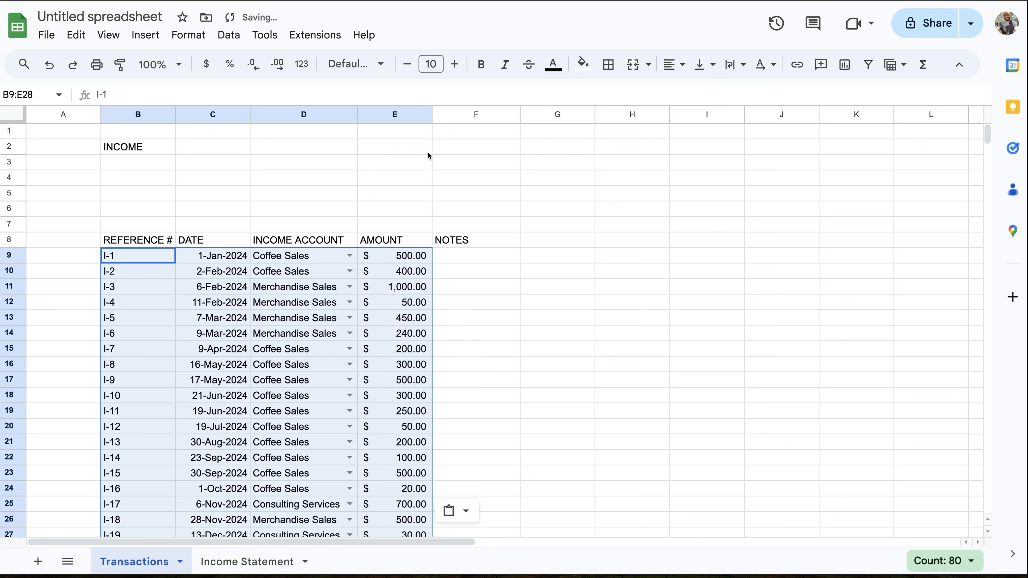
{"action": "left_click", "coordinate": [518, 301]}
{"action": "scroll", "coordinate": [477, 432], "scroll_direction": "down", "scroll_amount": 3}
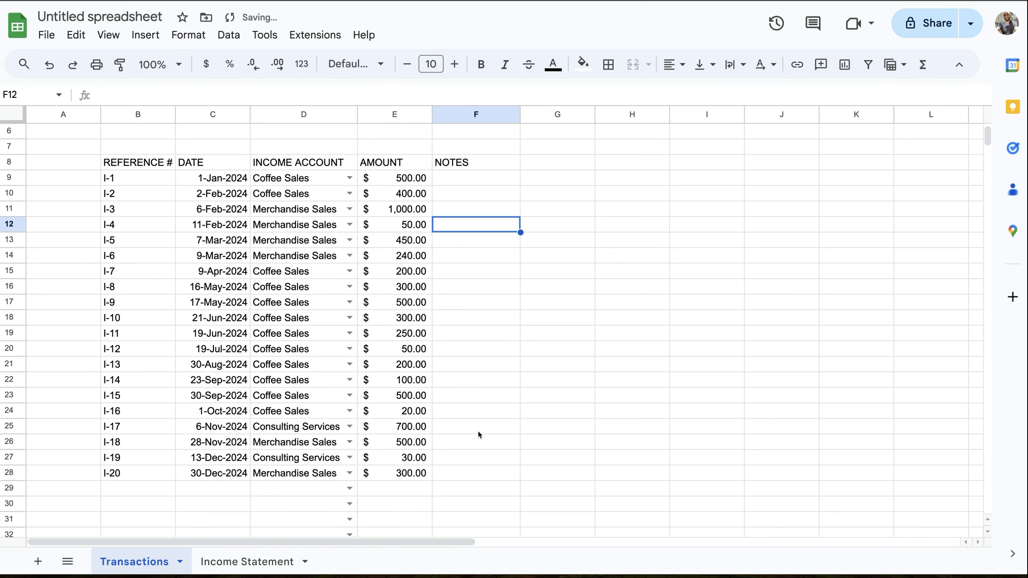
{"action": "scroll", "coordinate": [469, 397], "scroll_direction": "up", "scroll_amount": 3}
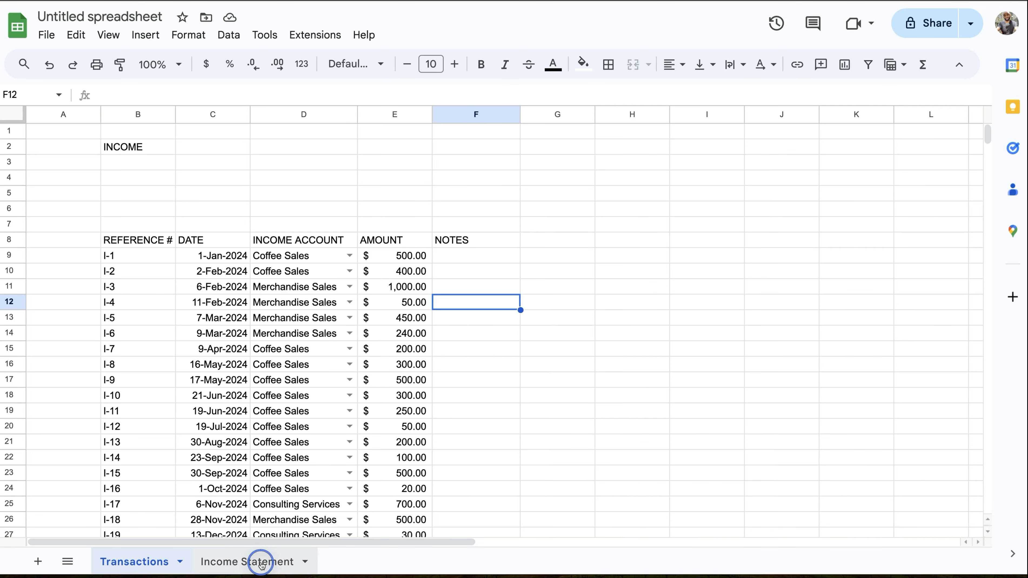
Begin a SUMIF formula for Coffee Sales in cell I11 of the Income Statement sheet.
{"action": "left_click", "coordinate": [261, 561]}
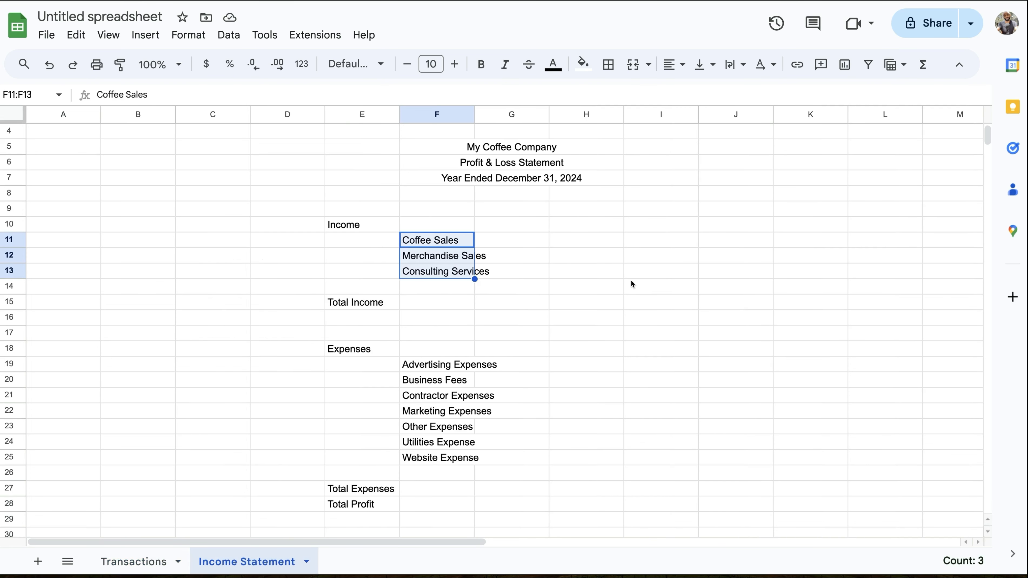
{"action": "left_click", "coordinate": [602, 245]}
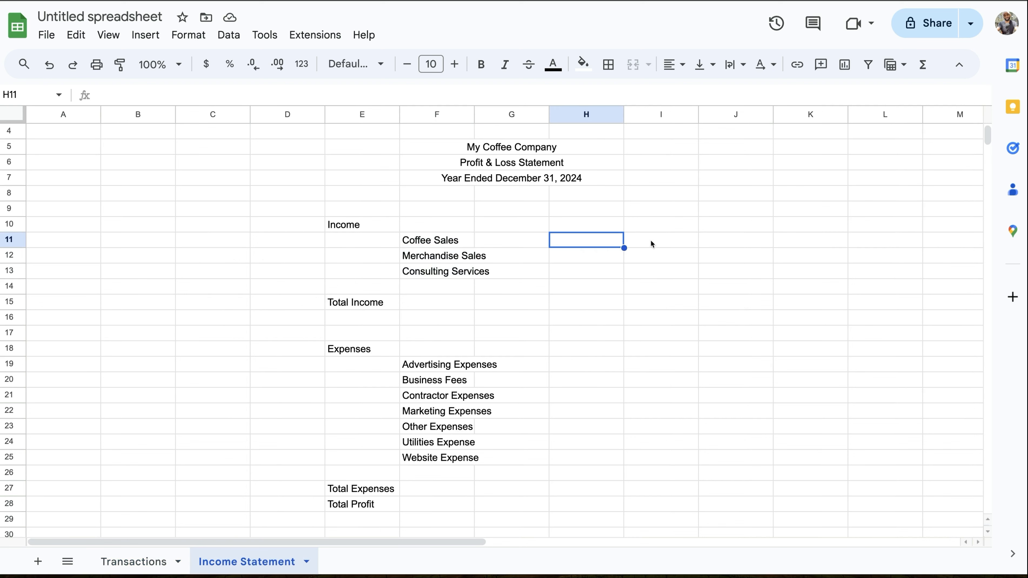
{"action": "left_click", "coordinate": [645, 241]}
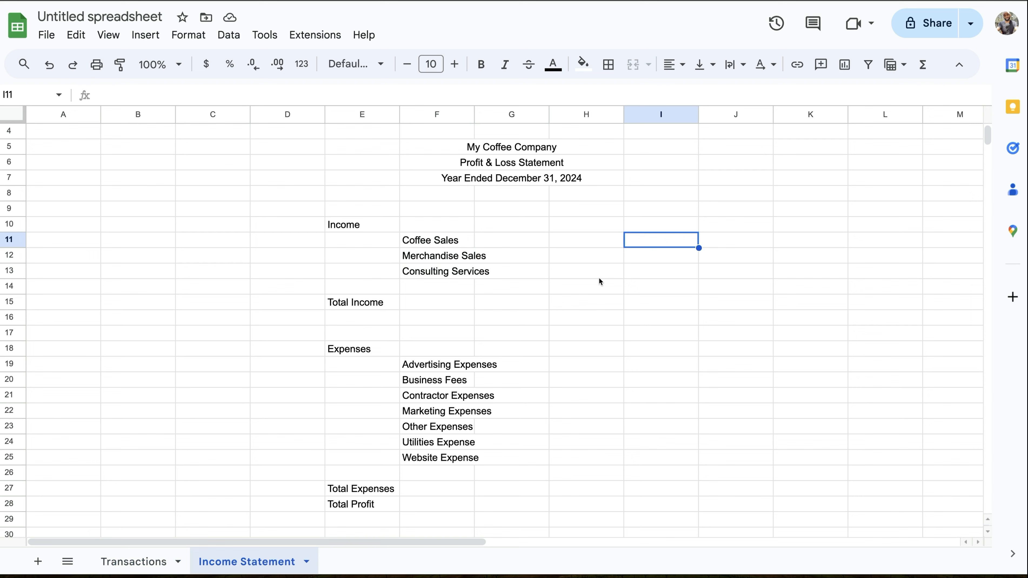
{"action": "type", "text": "="}
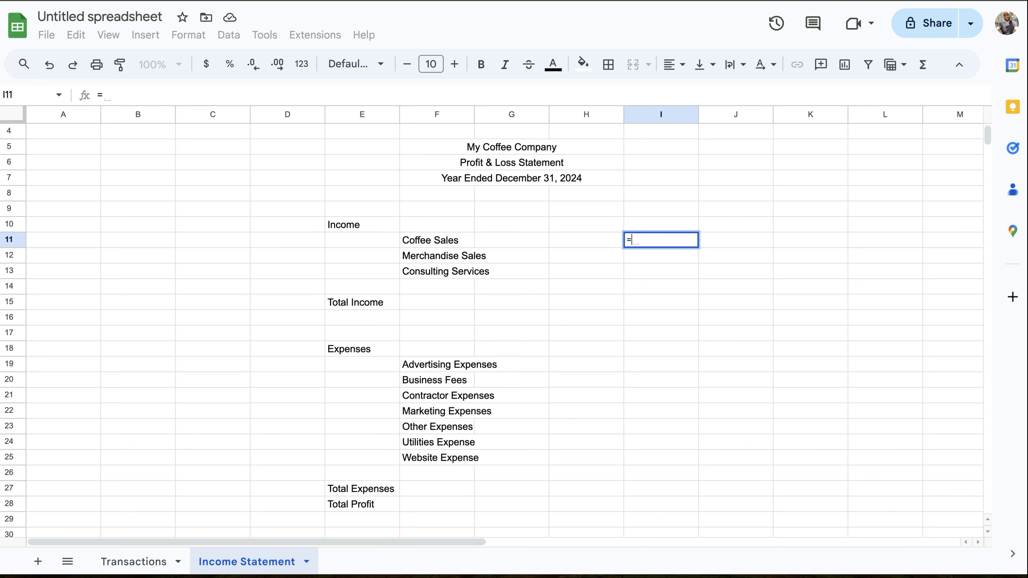
{"action": "type", "text": "SUMIF("}
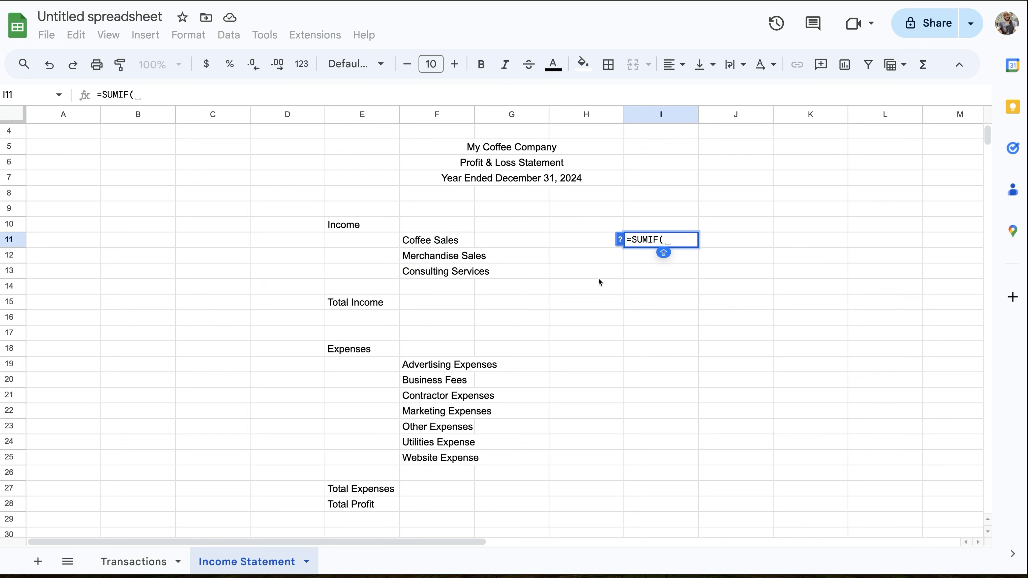
{"action": "left_click", "coordinate": [146, 561]}
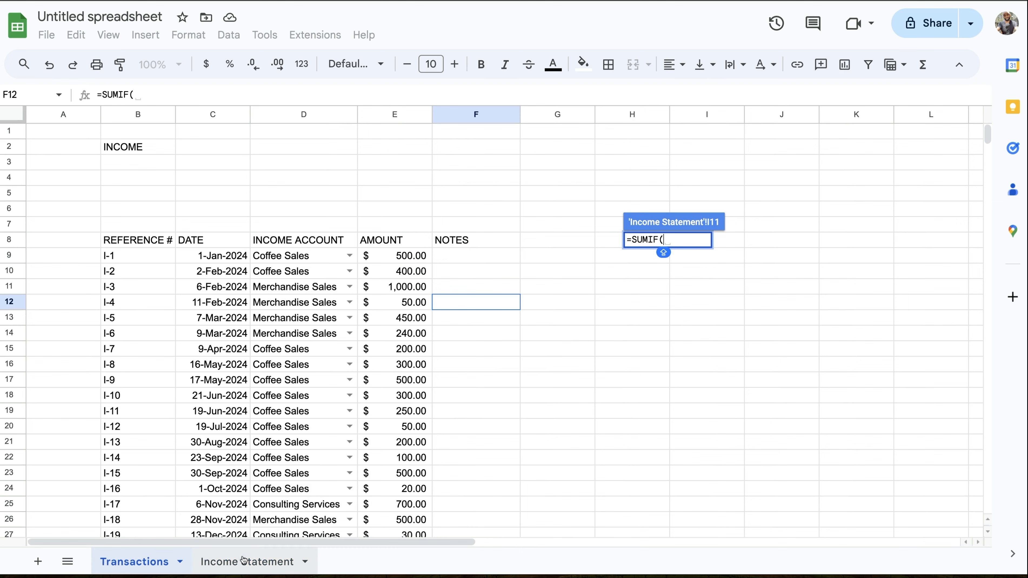
{"action": "left_click", "coordinate": [255, 551]}
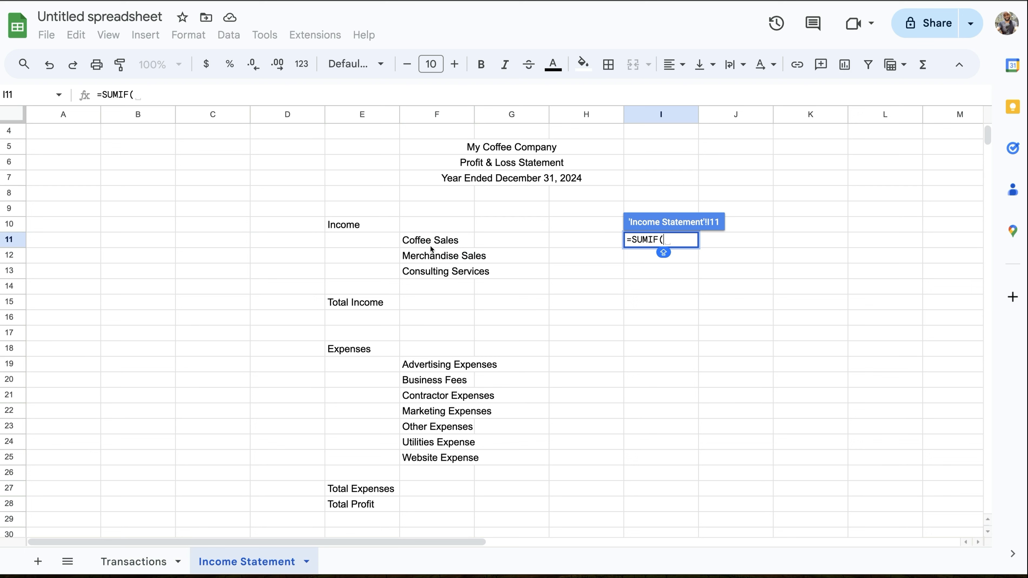
{"action": "left_click", "coordinate": [145, 561]}
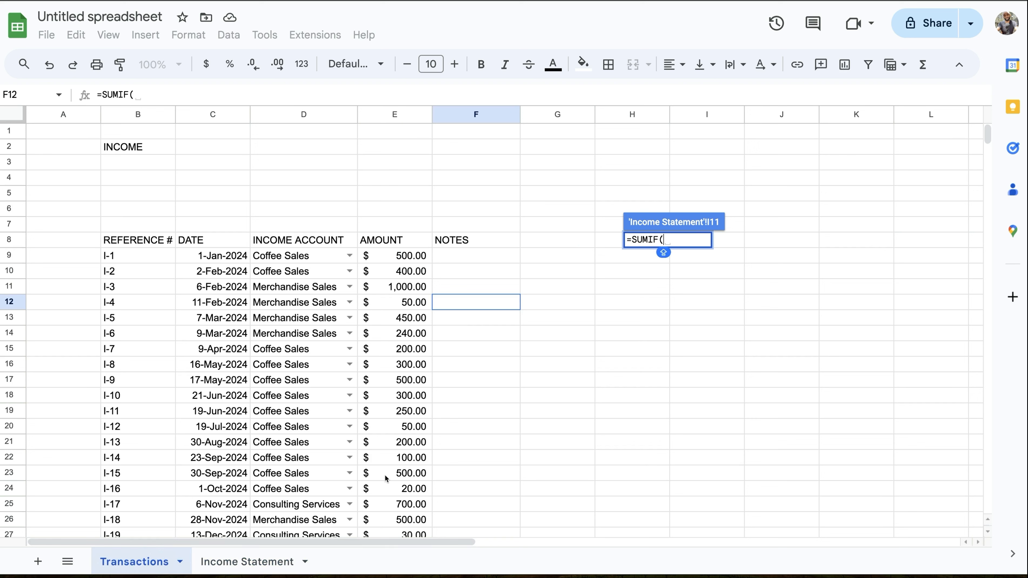
{"action": "left_click", "coordinate": [247, 561]}
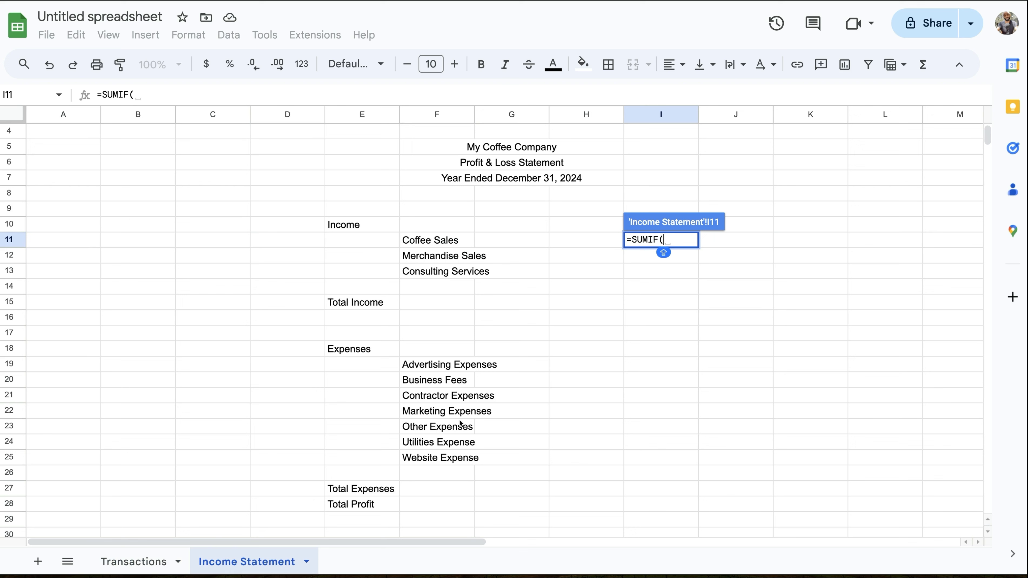
Set the SUMIF formula's criteria range to the INCOME ACCOUNT cells D9:D1000 of the Transactions sheet.
{"action": "left_click", "coordinate": [150, 560]}
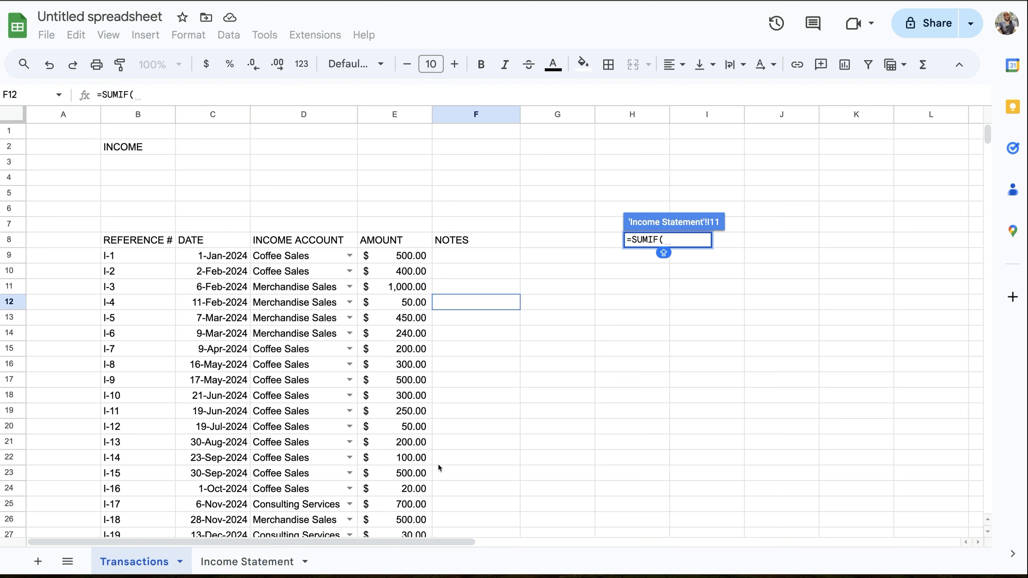
{"action": "left_click", "coordinate": [309, 258]}
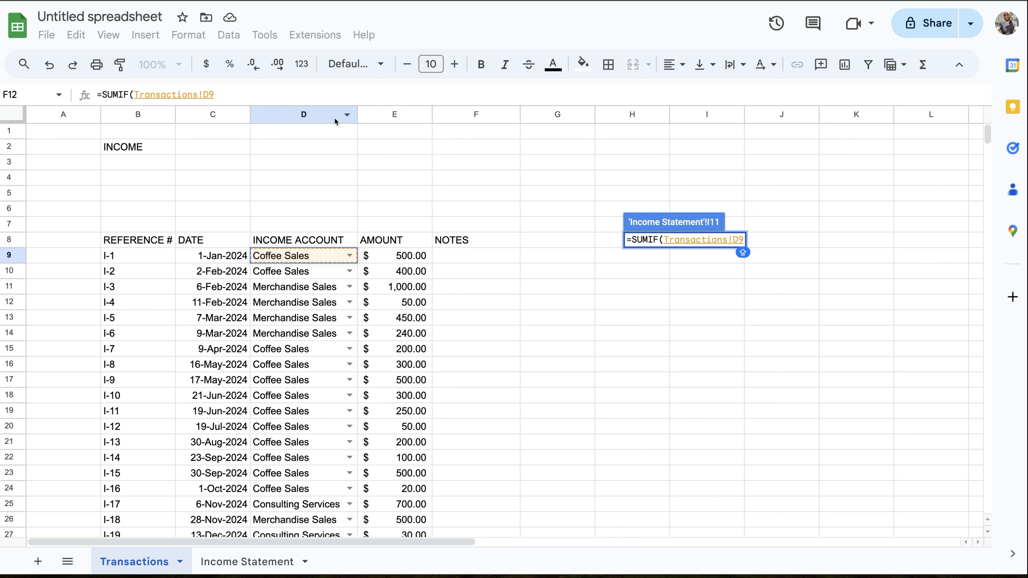
{"action": "key", "text": "ctrl+shift+Down"}
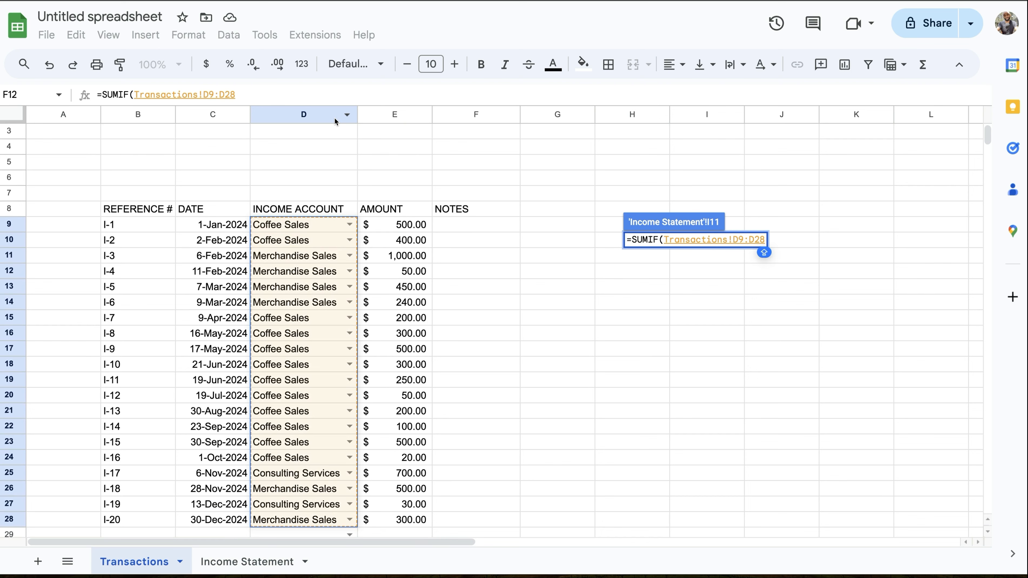
{"action": "key", "text": "ctrl+shift+Down"}
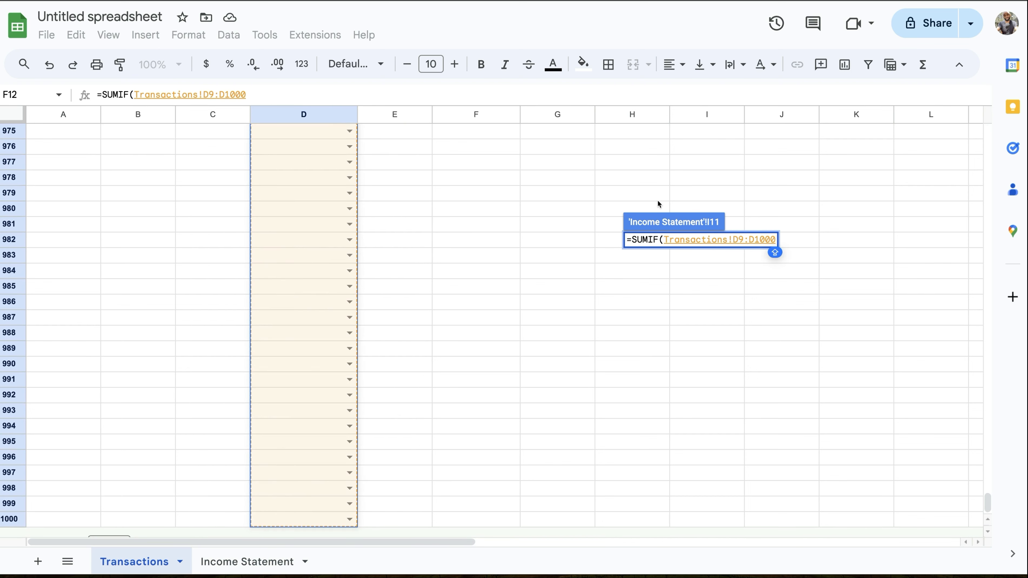
{"action": "left_click_drag", "start_coordinate": [987, 502], "coordinate": [996, 116]}
{"action": "type", "text": ","}
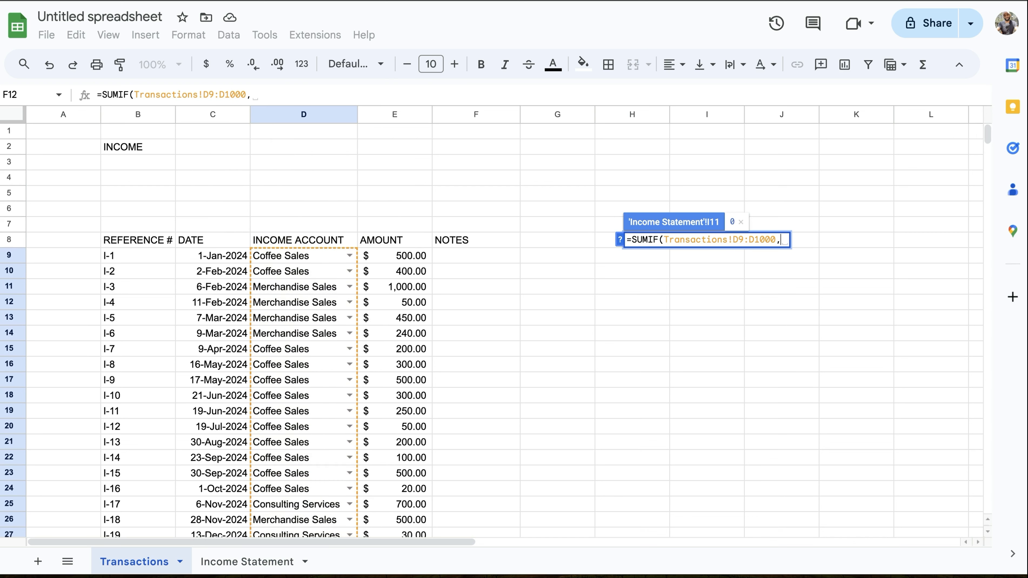
Use the Coffee Sales label in F11 of the Income Statement sheet as the SUMIF criterion.
{"action": "left_click", "coordinate": [247, 561]}
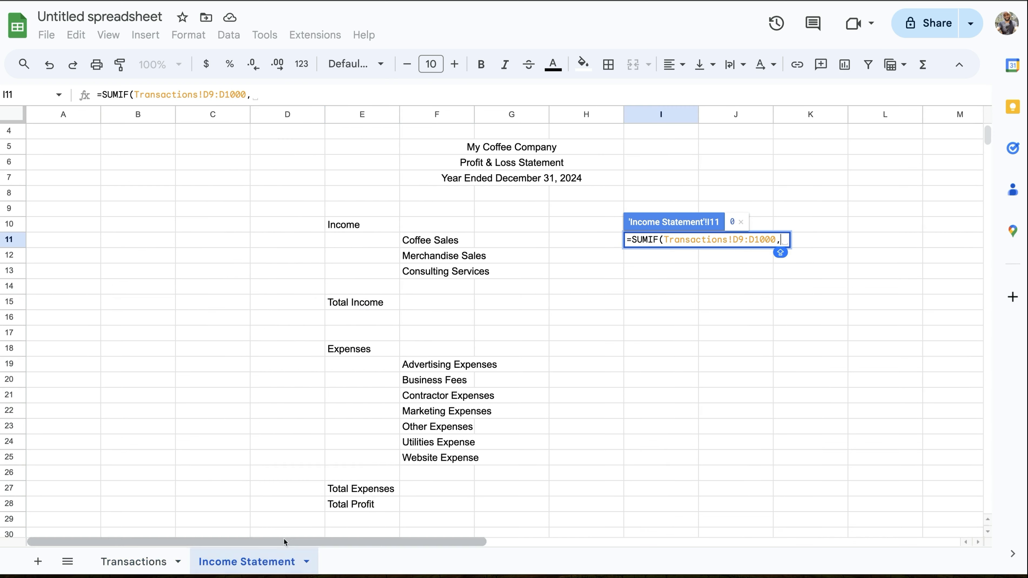
{"action": "left_click", "coordinate": [434, 243]}
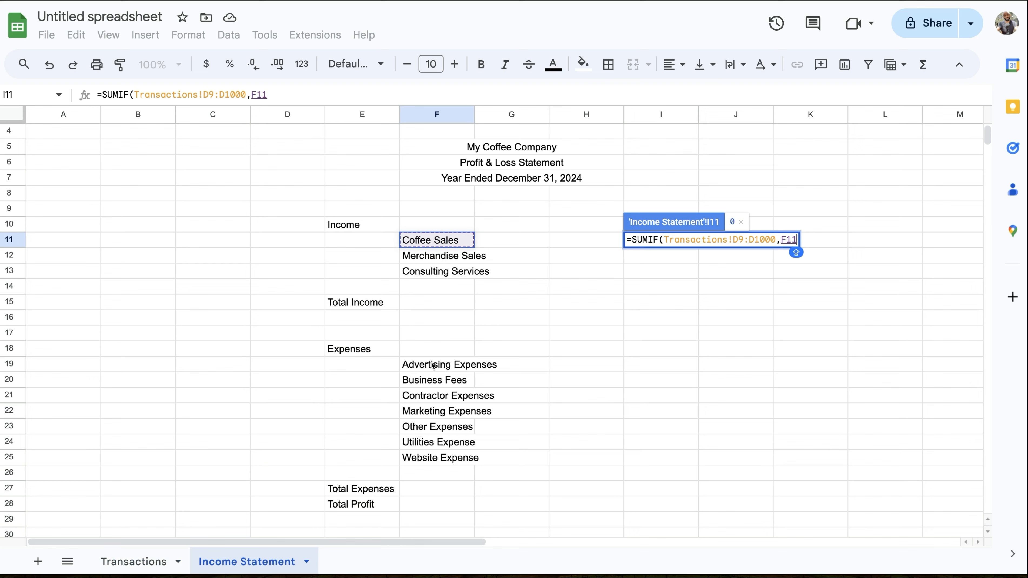
{"action": "type", "text": ","}
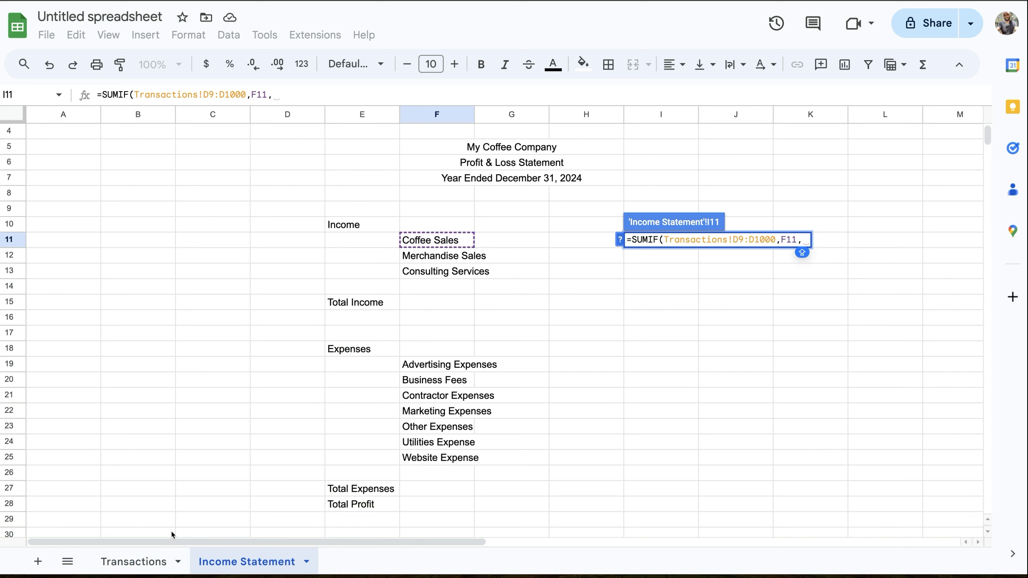
Set the sum range to the AMOUNT cells E9:E1000 of the Transactions sheet and complete the Coffee Sales formula in I11.
{"action": "left_click", "coordinate": [111, 563]}
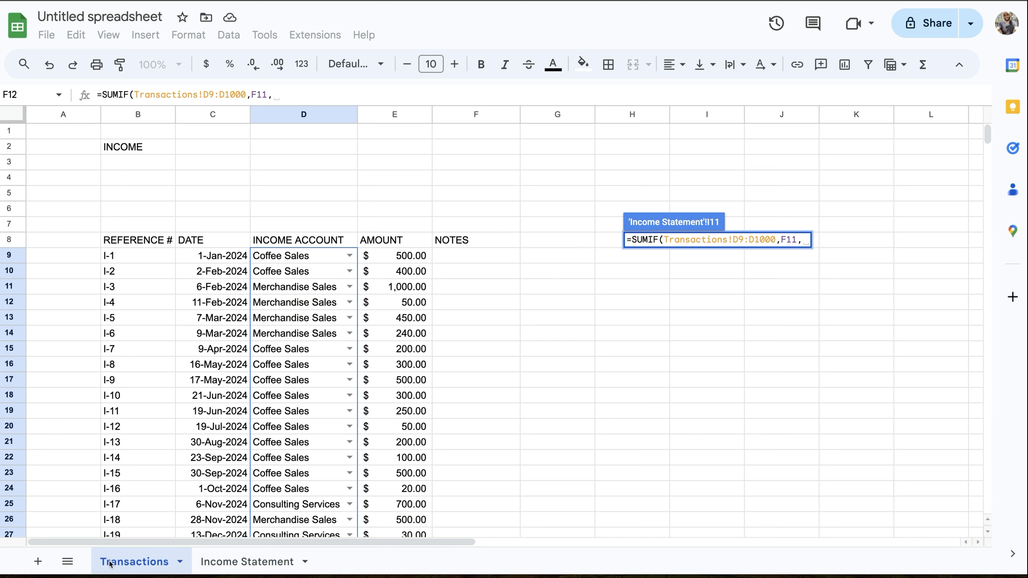
{"action": "left_click", "coordinate": [409, 256]}
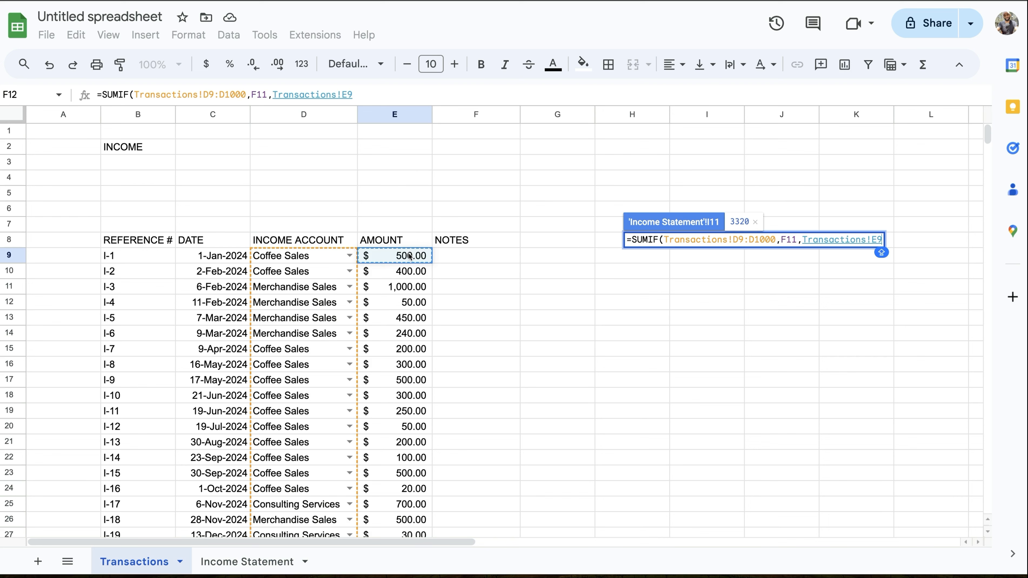
{"action": "key", "text": "ctrl+shift+Down"}
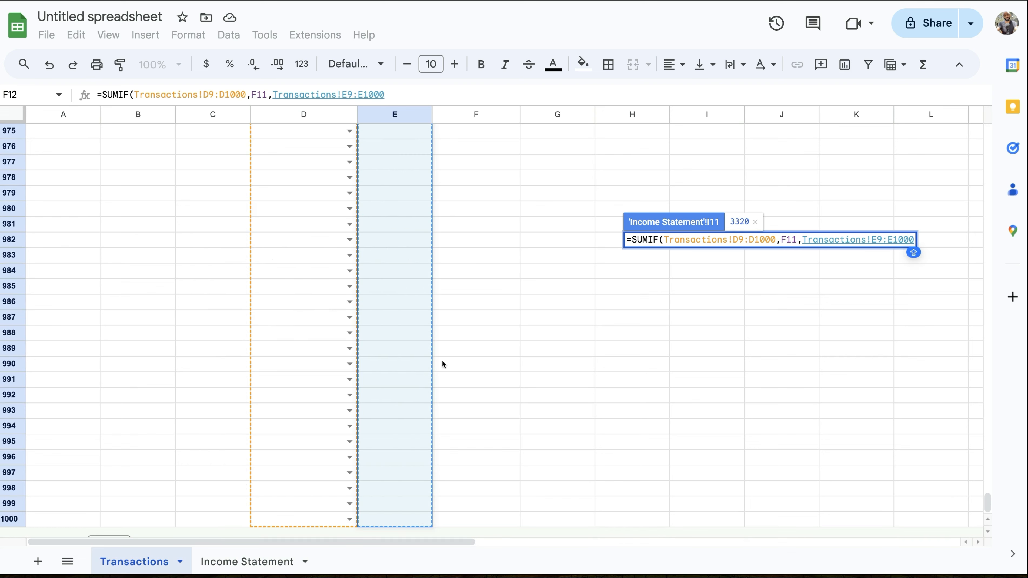
{"action": "left_click", "coordinate": [219, 563]}
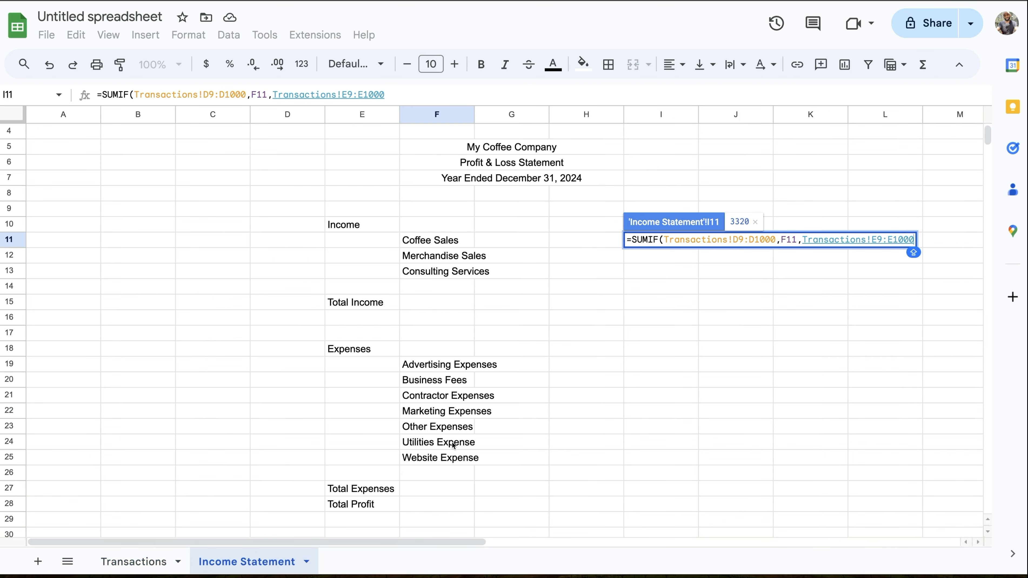
{"action": "type", "text": ")"}
{"action": "key", "text": "Return"}
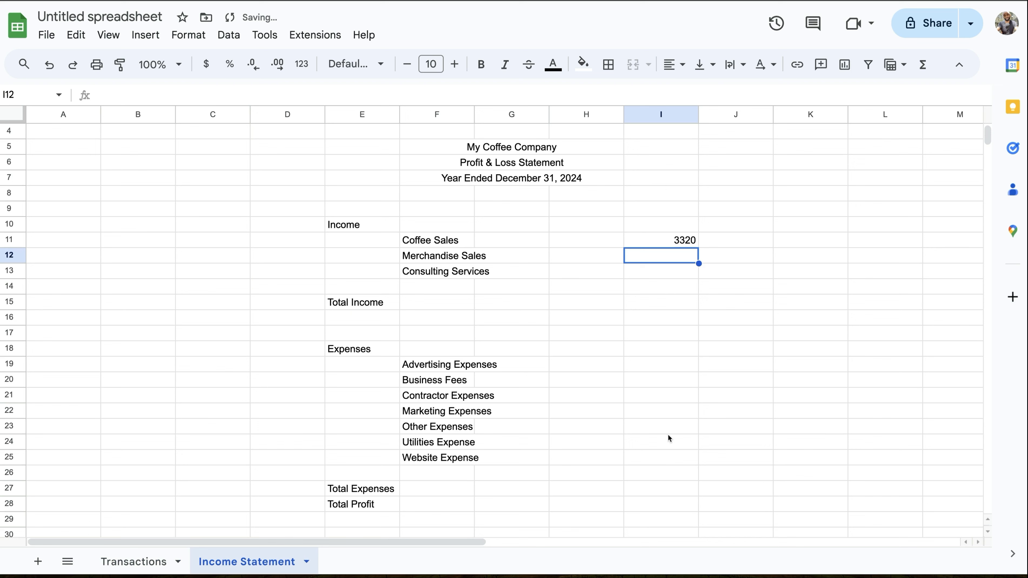
Check the Coffee Sales total against the sum of the Coffee Sales amounts E9:E10 and E15:E24 on the Transactions sheet.
{"action": "left_click", "coordinate": [681, 243]}
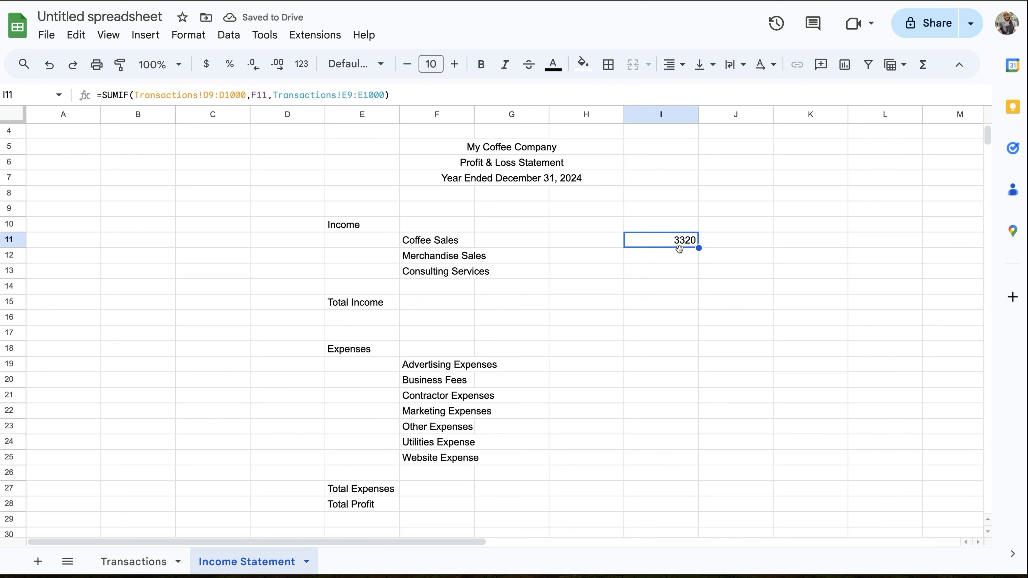
{"action": "left_click", "coordinate": [121, 562]}
{"action": "left_click_drag", "start_coordinate": [988, 502], "coordinate": [1020, 142]}
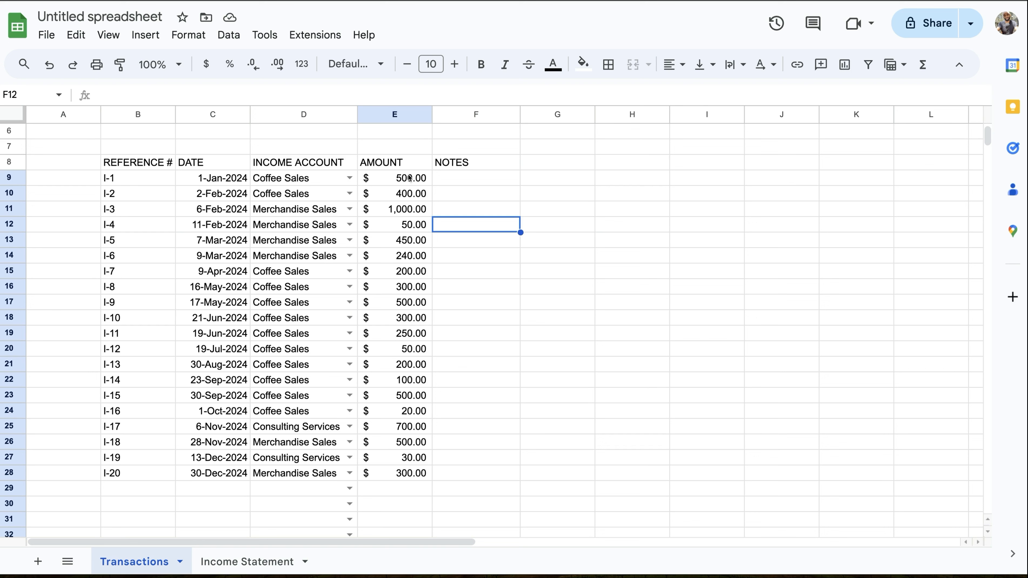
{"action": "left_click_drag", "start_coordinate": [410, 184], "coordinate": [416, 194]}
{"action": "left_click_drag", "start_coordinate": [399, 274], "coordinate": [406, 411]}
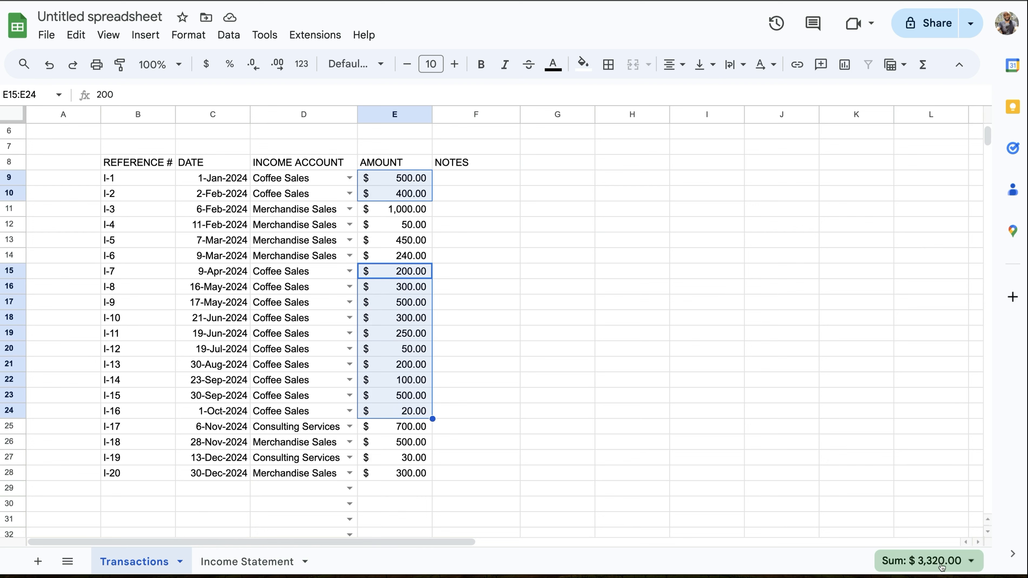
{"action": "left_click", "coordinate": [264, 563]}
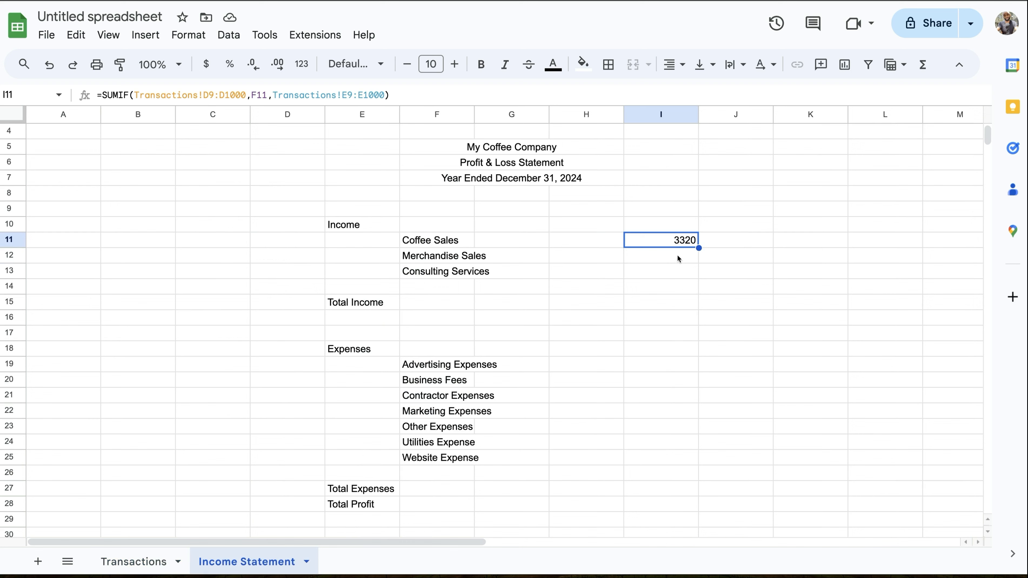
Try to fill the Coffee Sales SUMIF formula from I11 down to I12:I13.
{"action": "left_click", "coordinate": [656, 254]}
{"action": "left_click", "coordinate": [682, 242]}
{"action": "left_click_drag", "start_coordinate": [698, 247], "coordinate": [696, 275]}
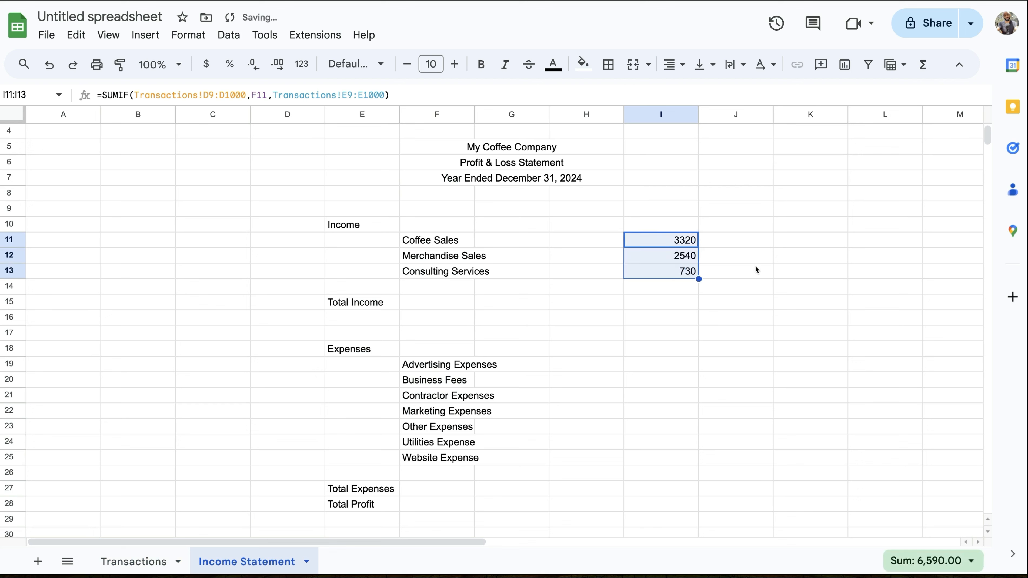
{"action": "left_click", "coordinate": [755, 270]}
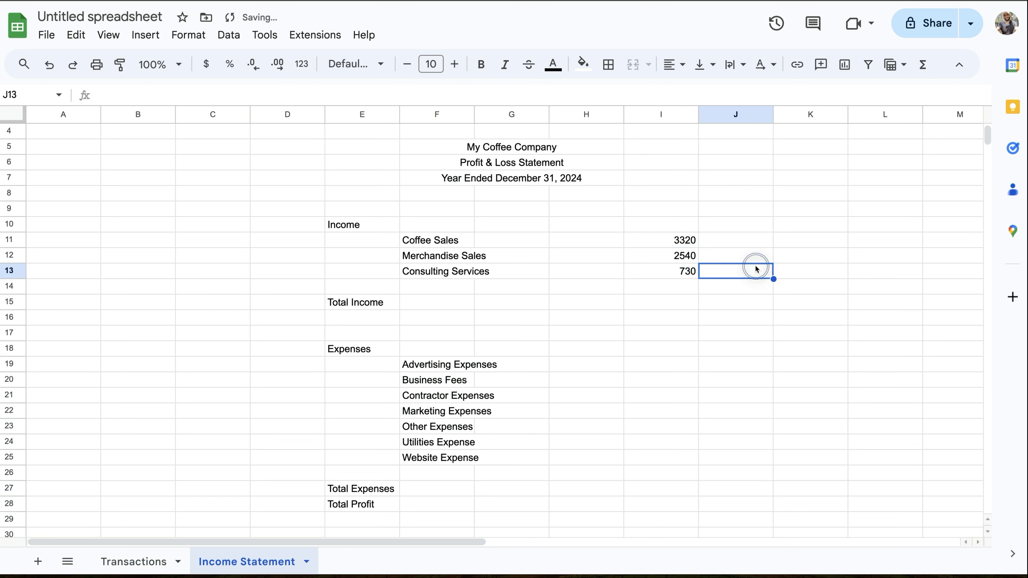
Inspect the range references of the filled formulas in I12 and I13 and clear both cells.
{"action": "left_click", "coordinate": [682, 257]}
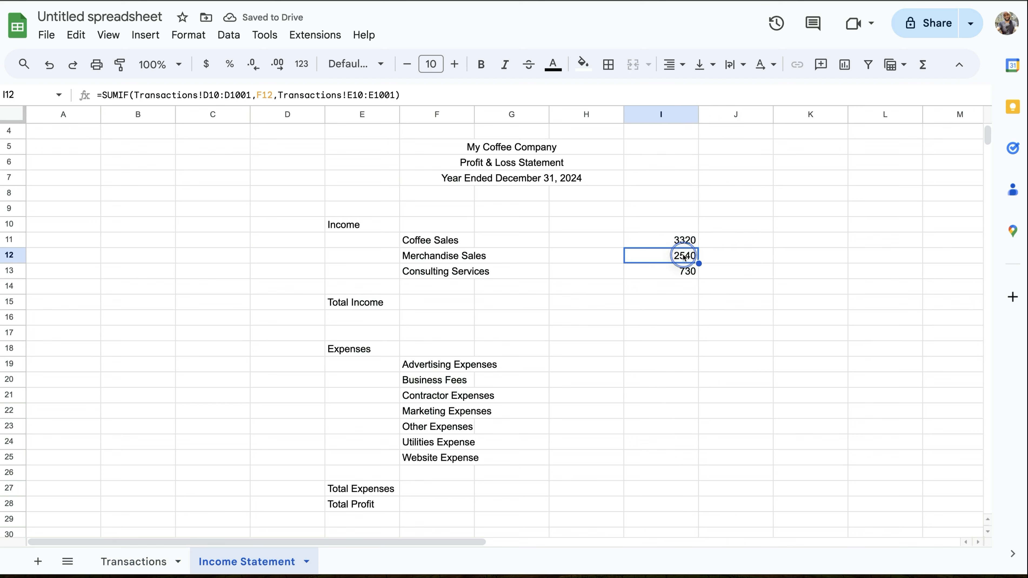
{"action": "double_click", "coordinate": [683, 256]}
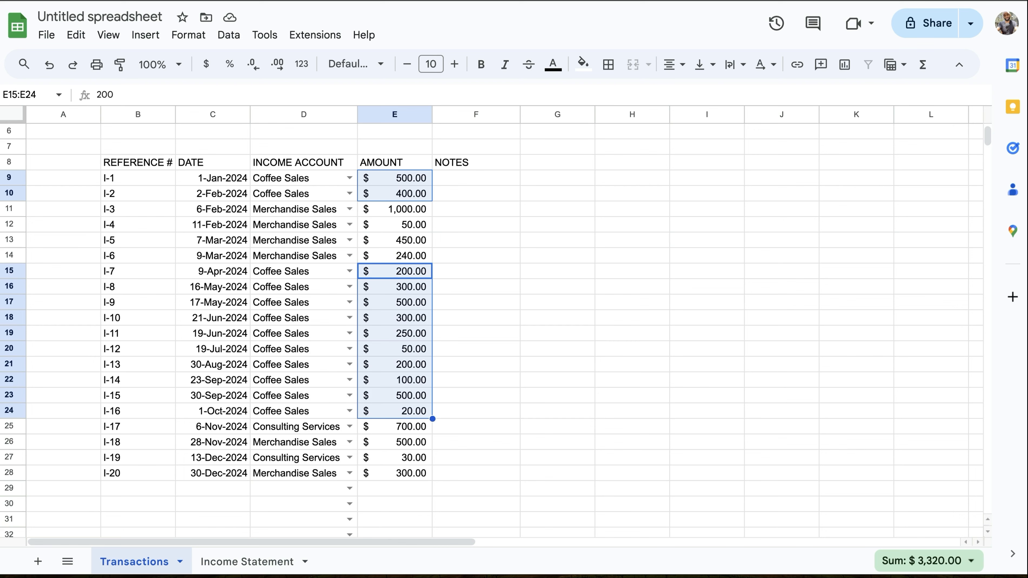
{"action": "left_click", "coordinate": [267, 561]}
{"action": "left_click", "coordinate": [585, 304]}
{"action": "double_click", "coordinate": [670, 272]}
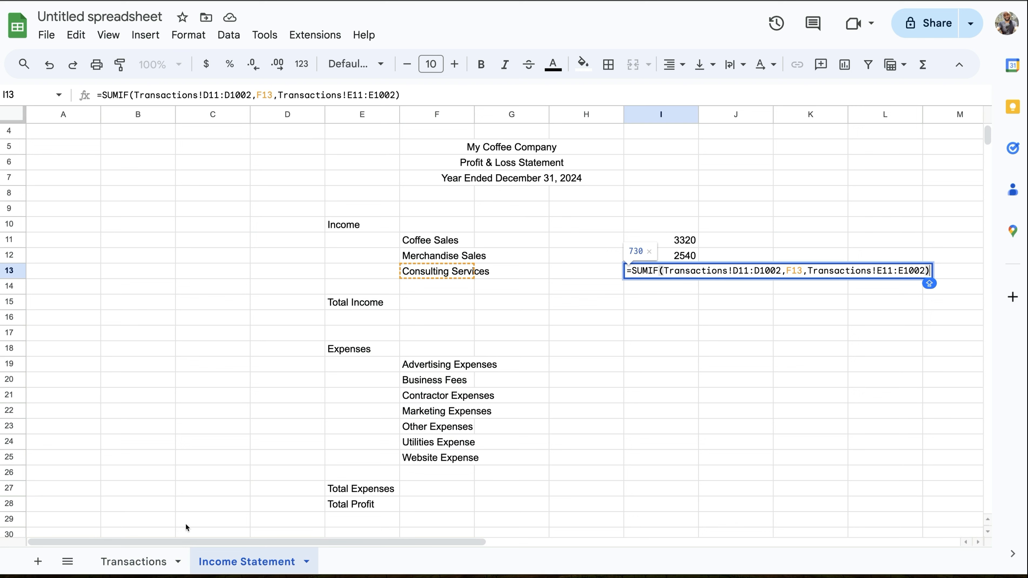
{"action": "left_click", "coordinate": [682, 332]}
{"action": "left_click_drag", "start_coordinate": [681, 256], "coordinate": [682, 269]}
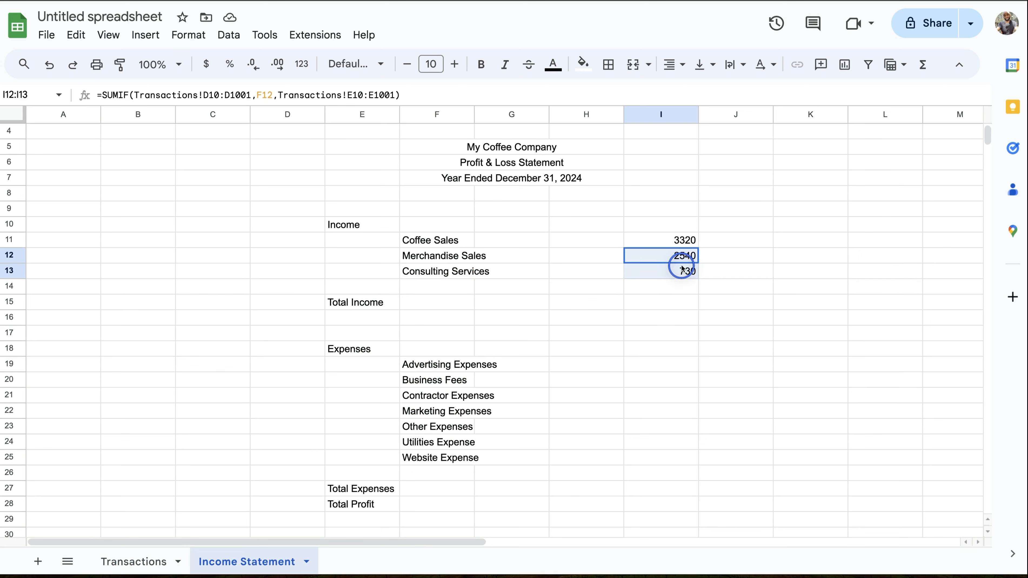
{"action": "key", "text": "Delete"}
Copy the formula text from I11 into I12 and change its criterion to F12 for Merchandise Sales.
{"action": "double_click", "coordinate": [686, 241]}
{"action": "key", "text": "ctrl+a"}
{"action": "key", "text": "ctrl+c"}
{"action": "left_click", "coordinate": [662, 303]}
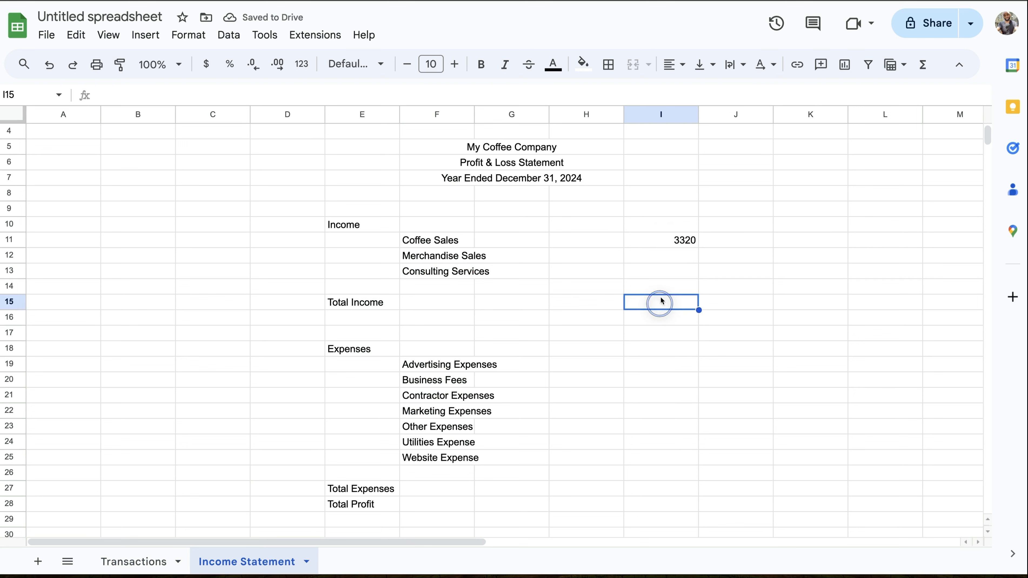
{"action": "left_click", "coordinate": [664, 250]}
{"action": "double_click", "coordinate": [664, 250]}
{"action": "key", "text": "ctrl+v"}
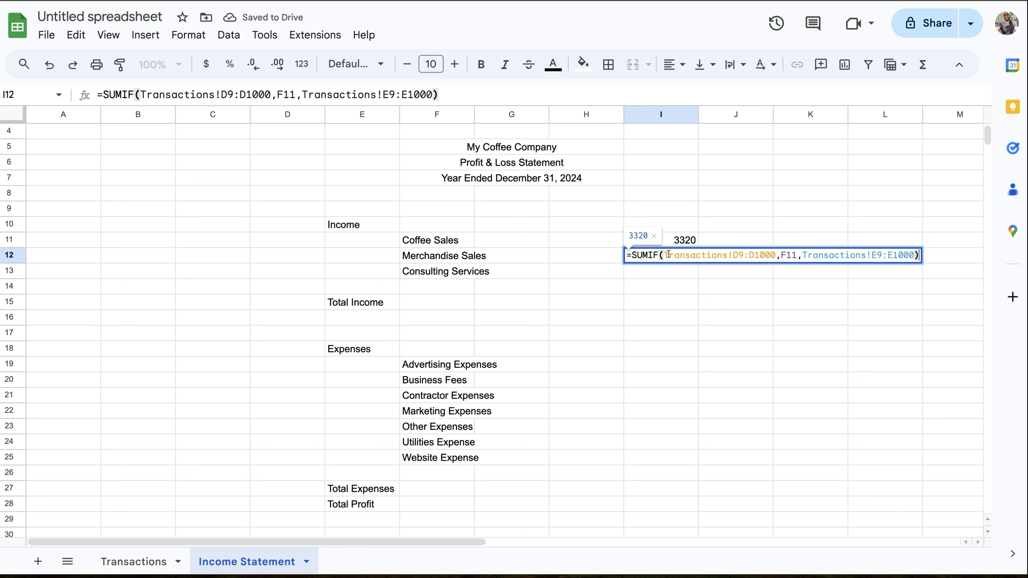
{"action": "left_click", "coordinate": [796, 255]}
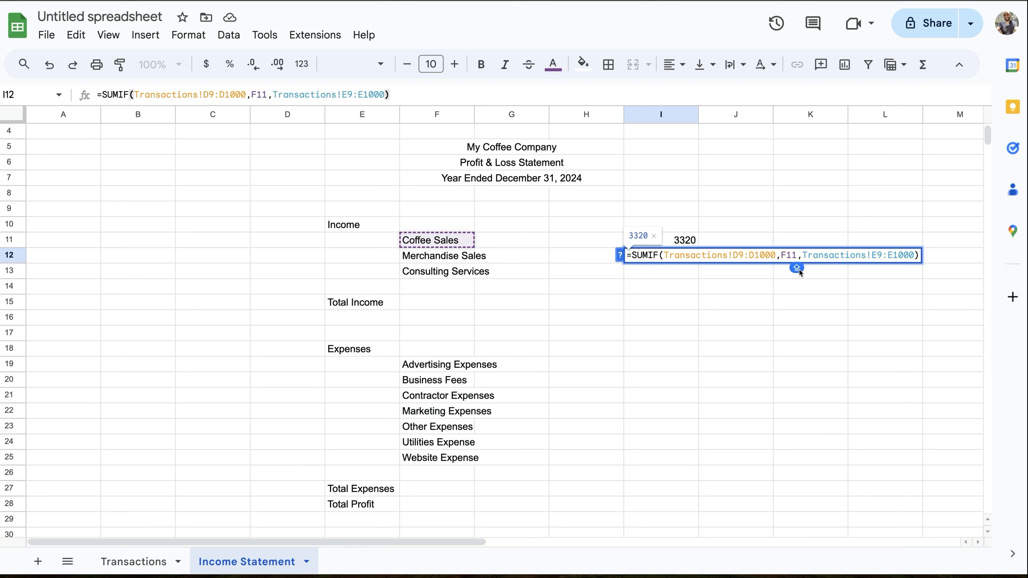
{"action": "key", "text": "BackSpace"}
{"action": "type", "text": "2"}
{"action": "key", "text": "Return"}
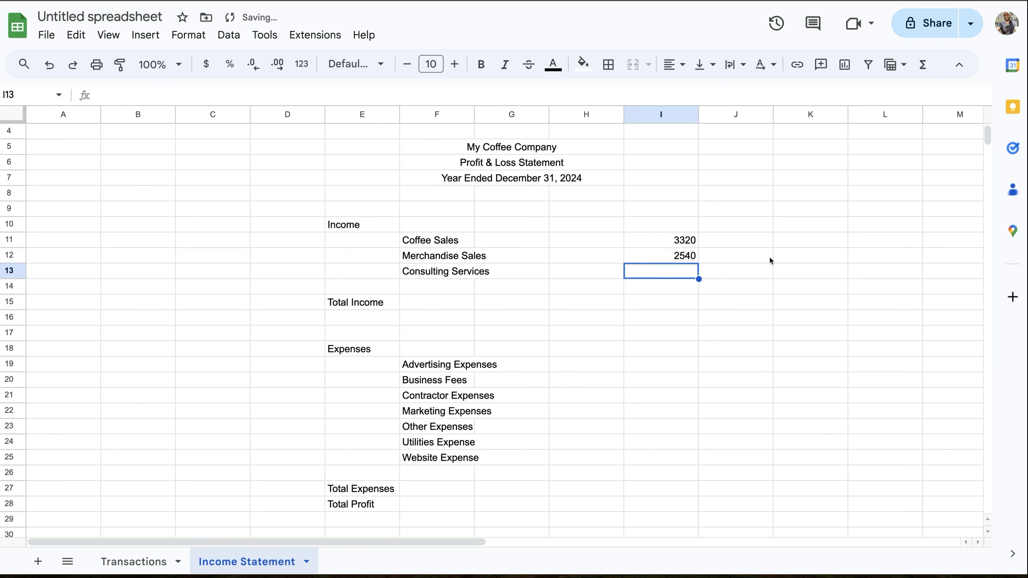
Paste the copied SUMIF formula into I13 and change its criterion to F13 for Consulting Services.
{"action": "double_click", "coordinate": [658, 272]}
{"action": "key", "text": "ctrl+v"}
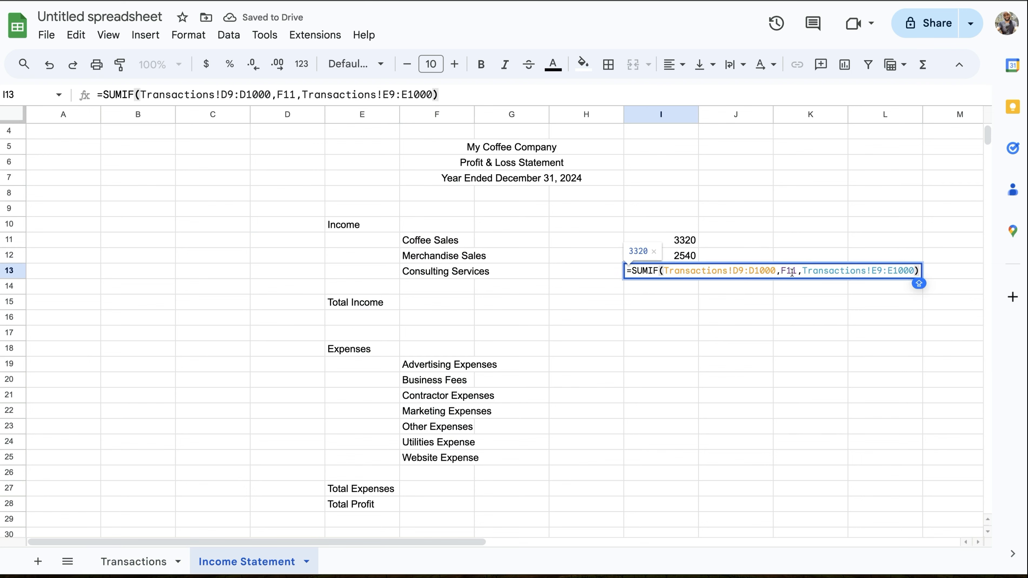
{"action": "left_click", "coordinate": [796, 271]}
{"action": "key", "text": "BackSpace"}
{"action": "type", "text": "3"}
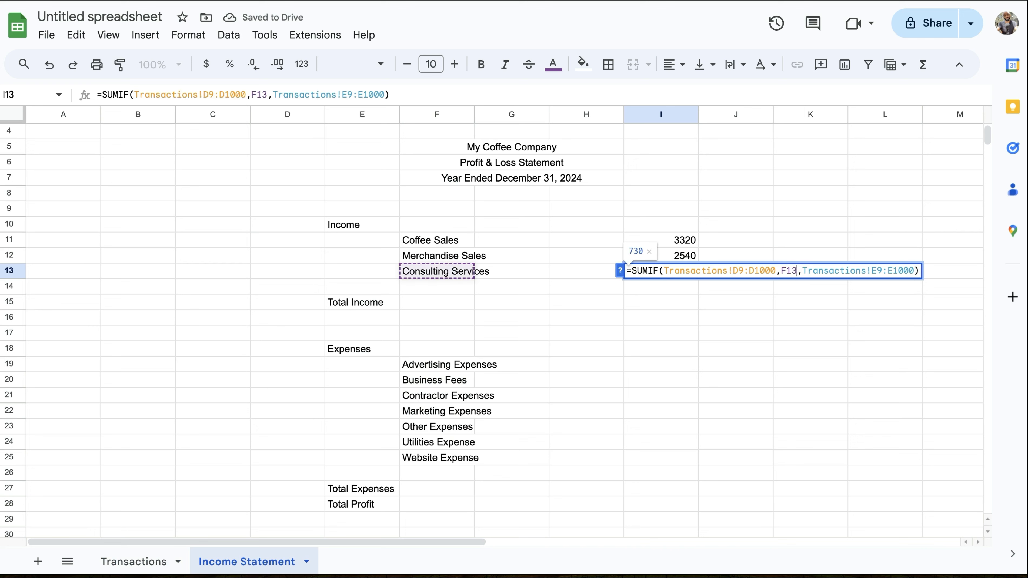
{"action": "key", "text": "Return"}
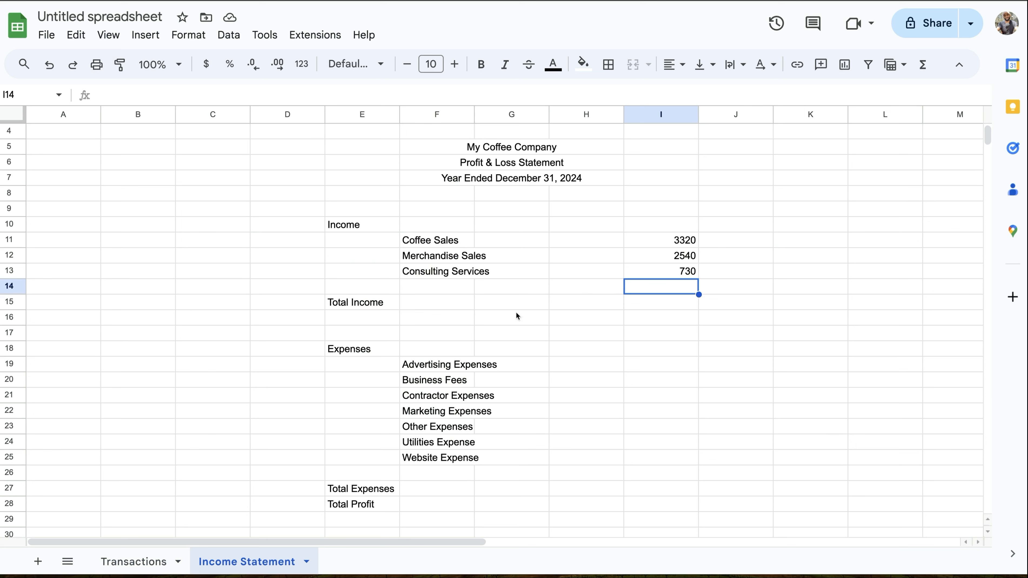
On the Transactions sheet, fill the INCOME title cells B2:E2 with black.
{"action": "left_click", "coordinate": [133, 561]}
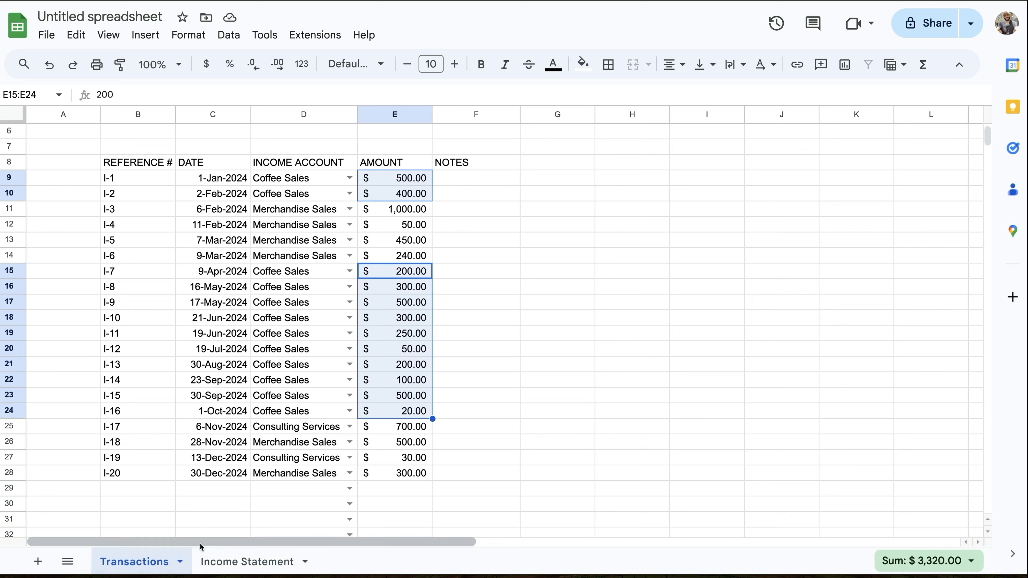
{"action": "left_click", "coordinate": [445, 333]}
{"action": "scroll", "coordinate": [598, 350], "scroll_direction": "up", "scroll_amount": 2}
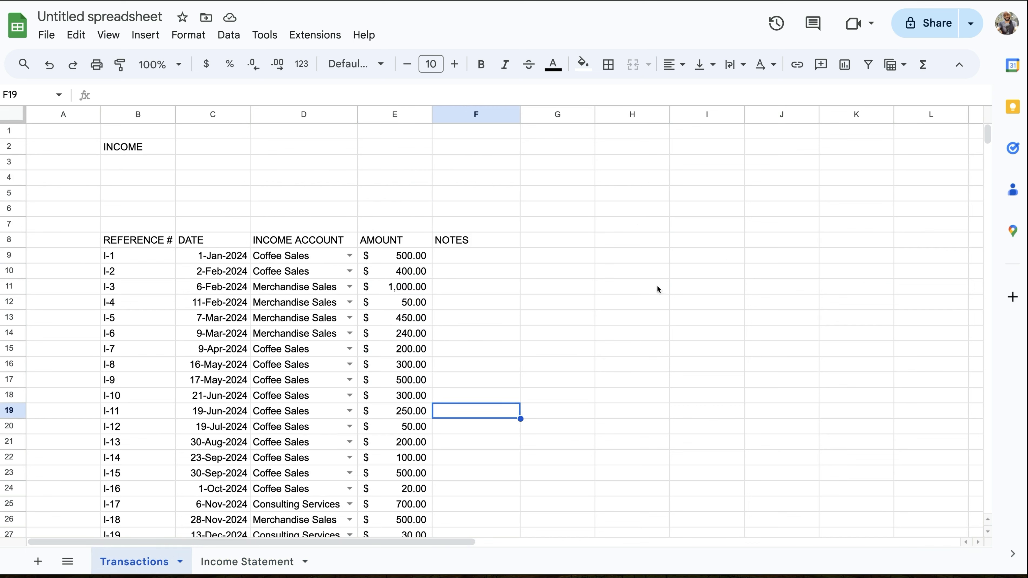
{"action": "left_click_drag", "start_coordinate": [134, 150], "coordinate": [390, 155]}
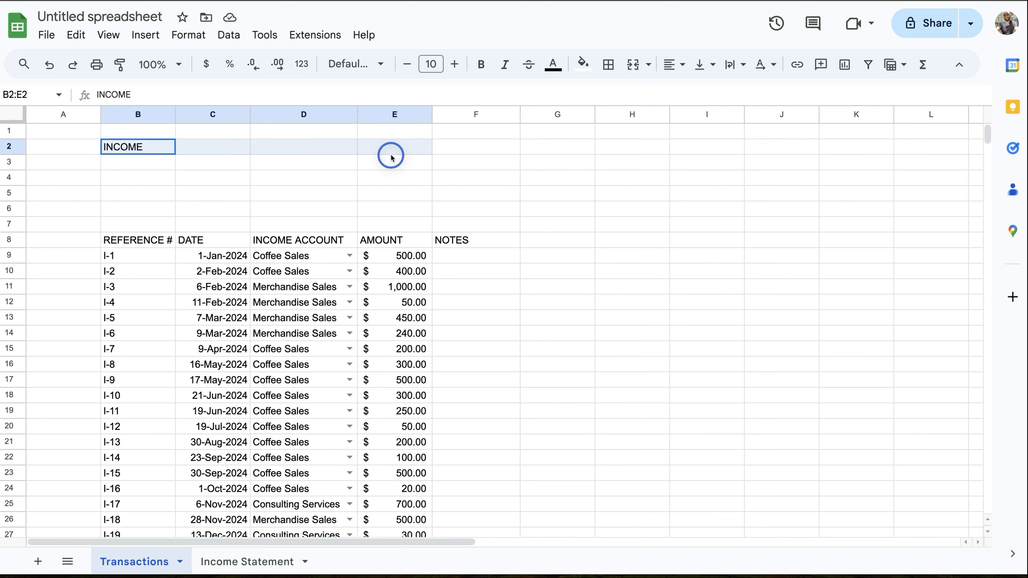
{"action": "left_click", "coordinate": [581, 65]}
{"action": "left_click", "coordinate": [587, 113]}
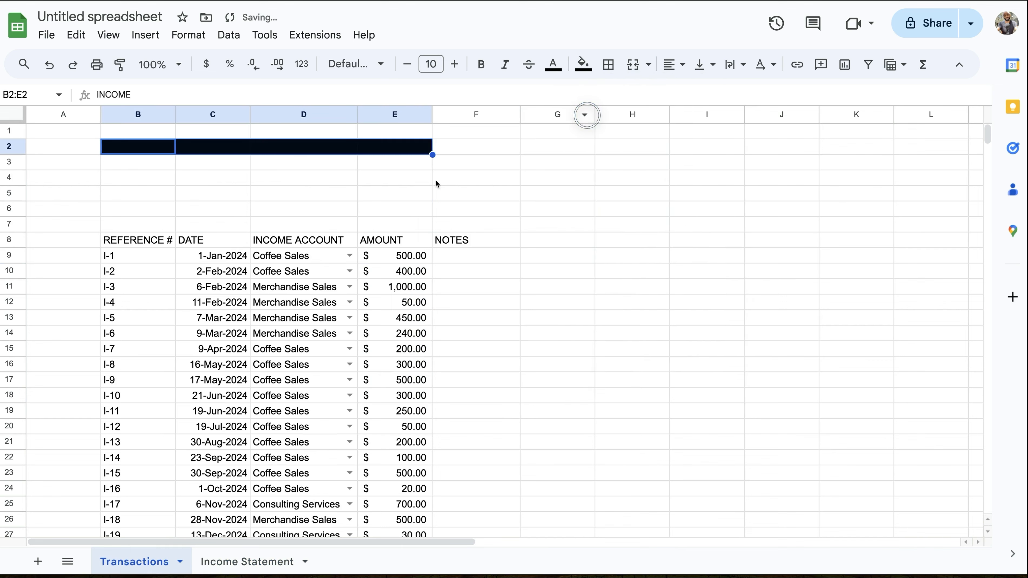
Fill the table header row B8:F8 and cell F2 with black.
{"action": "left_click", "coordinate": [391, 206]}
{"action": "left_click_drag", "start_coordinate": [117, 241], "coordinate": [479, 244]}
{"action": "left_click", "coordinate": [583, 64]}
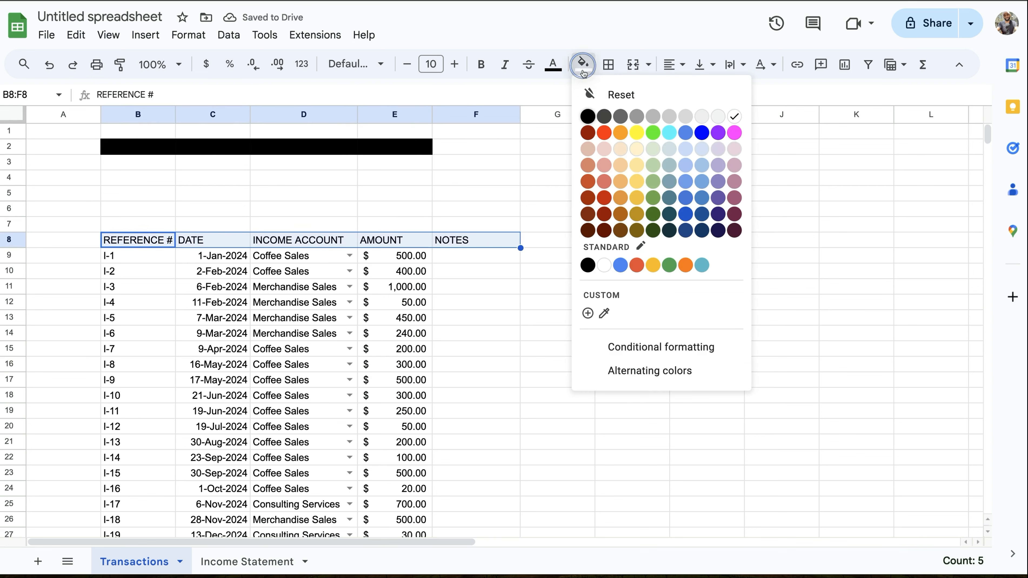
{"action": "left_click", "coordinate": [586, 111]}
{"action": "left_click", "coordinate": [474, 145]}
{"action": "left_click", "coordinate": [583, 65]}
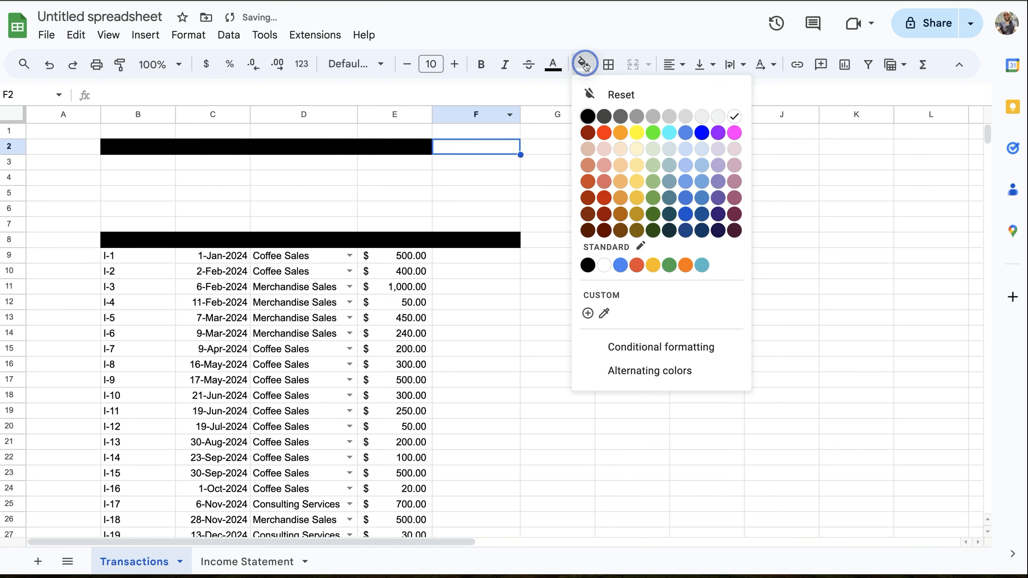
{"action": "left_click", "coordinate": [587, 112]}
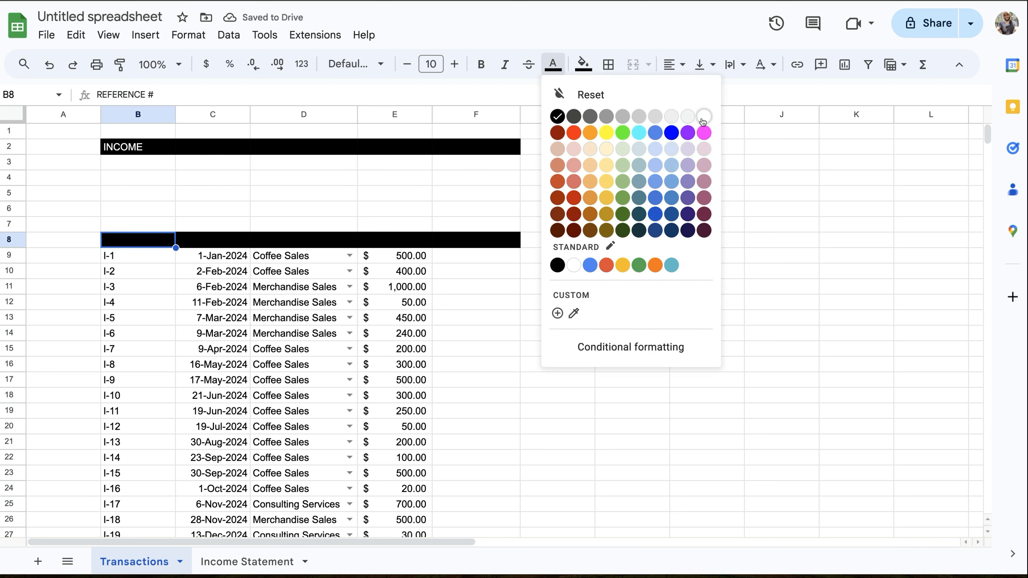
Set the text of the INCOME title row and the table header row to white.
{"action": "left_click", "coordinate": [702, 116]}
{"action": "left_click", "coordinate": [267, 259]}
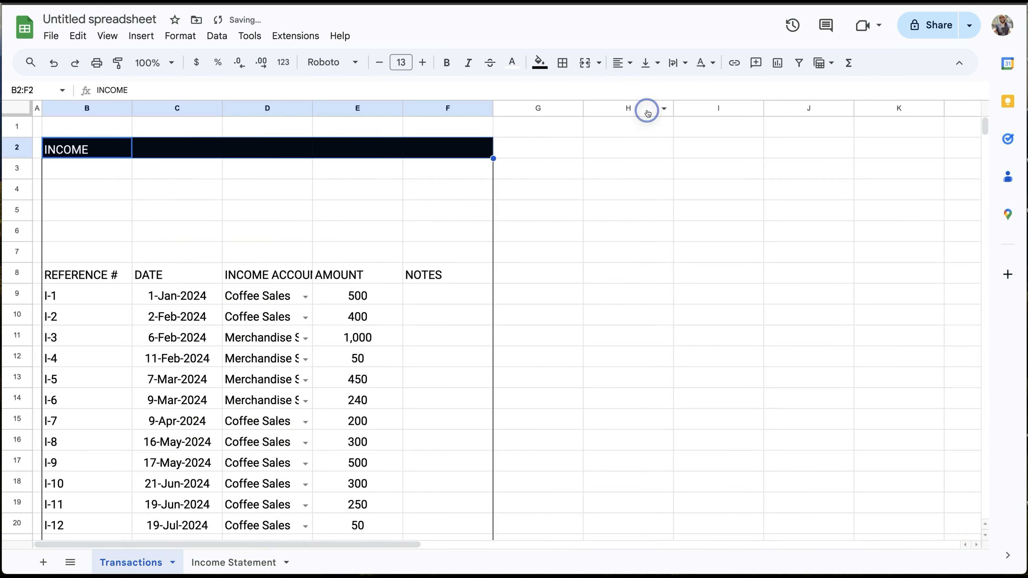
{"action": "left_click", "coordinate": [648, 111]}
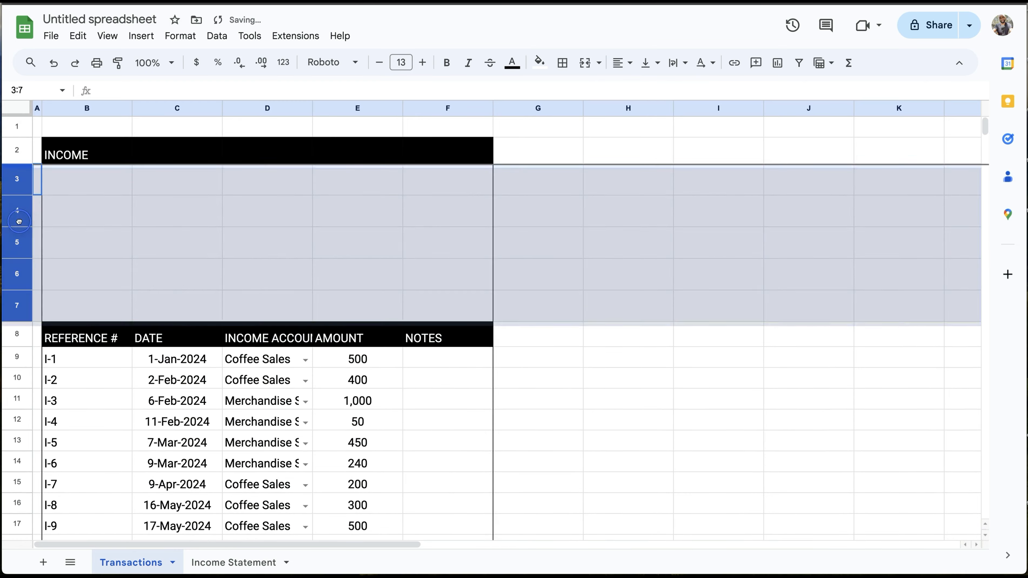
Make rows 3 to 7 taller and widen column D so the INCOME ACCOUNT header fits.
{"action": "left_click_drag", "start_coordinate": [18, 226], "coordinate": [18, 228]}
{"action": "left_click", "coordinate": [18, 108]}
{"action": "left_click_drag", "start_coordinate": [42, 109], "coordinate": [135, 108]}
{"action": "left_click_drag", "start_coordinate": [135, 108], "coordinate": [78, 108]}
{"action": "left_click_drag", "start_coordinate": [78, 108], "coordinate": [88, 108]}
{"action": "left_click_drag", "start_coordinate": [88, 108], "coordinate": [43, 109]}
{"action": "left_click", "coordinate": [534, 339]}
{"action": "left_click_drag", "start_coordinate": [313, 108], "coordinate": [328, 105]}
{"action": "left_click_drag", "start_coordinate": [328, 105], "coordinate": [341, 106]}
{"action": "left_click", "coordinate": [626, 307]}
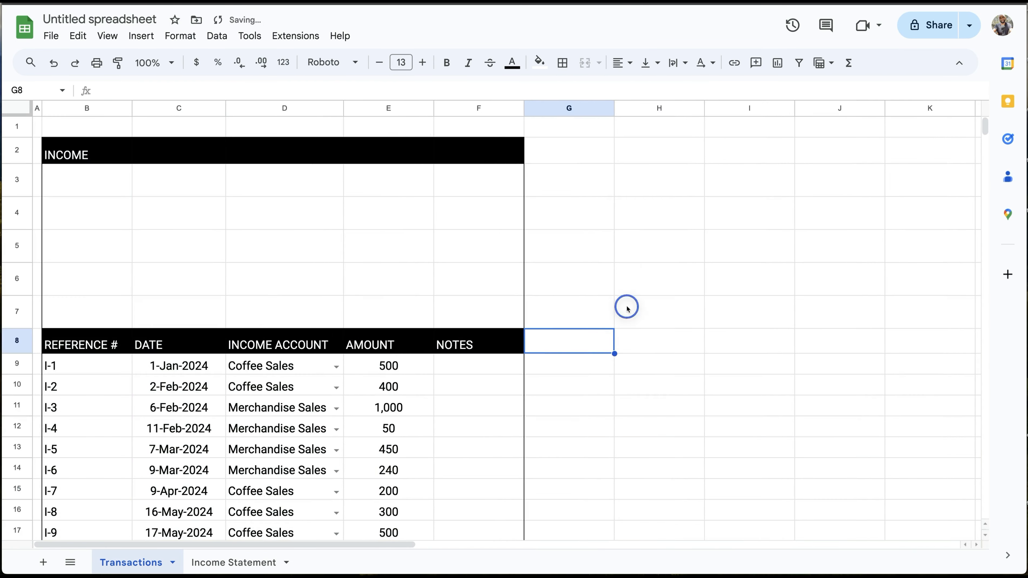
Vertically center the text in the INCOME title row B2:F2 and the header row B8:F8.
{"action": "left_click", "coordinate": [601, 337]}
{"action": "mouse_move", "coordinate": [477, 150]}
{"action": "left_mouse_down"}
{"action": "mouse_move", "coordinate": [102, 148]}
{"action": "mouse_move", "coordinate": [478, 150]}
{"action": "left_mouse_up"}
{"action": "left_click", "coordinate": [650, 63]}
{"action": "left_click", "coordinate": [671, 90]}
{"action": "left_click_drag", "start_coordinate": [89, 342], "coordinate": [478, 342]}
{"action": "left_click", "coordinate": [650, 62]}
{"action": "left_click", "coordinate": [670, 89]}
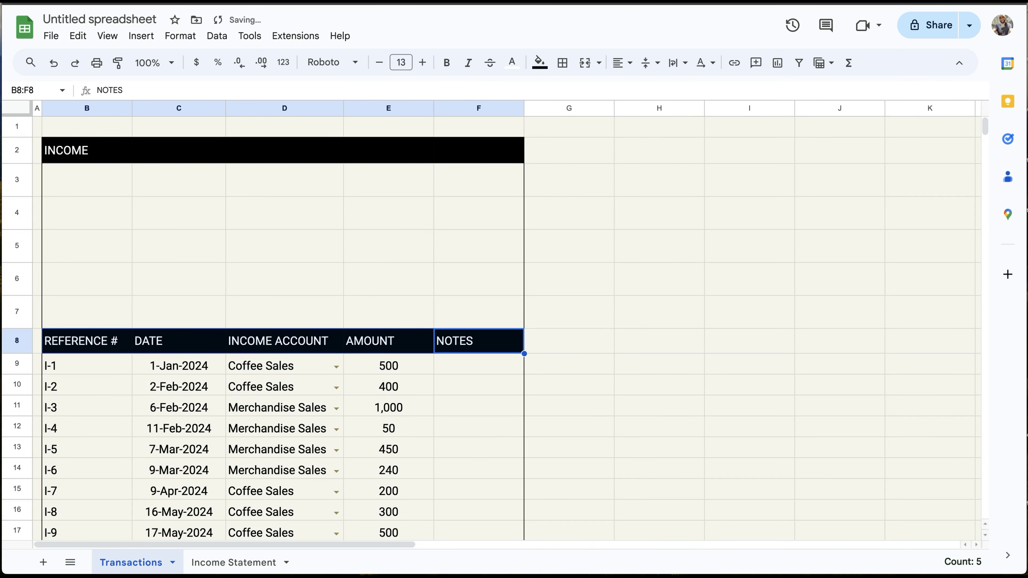
Set the whole sheet's font size to 12 and center the AMOUNT column from its header down.
{"action": "left_click", "coordinate": [16, 108]}
{"action": "left_click", "coordinate": [379, 62]}
{"action": "left_click", "coordinate": [389, 341]}
{"action": "key", "text": "super+shift+Down"}
{"action": "key", "text": "super+shift+e"}
{"action": "left_click_drag", "start_coordinate": [986, 130], "coordinate": [987, 106]}
Format the amounts as accounting currency with no decimal places.
{"action": "left_click", "coordinate": [283, 63]}
{"action": "left_click", "coordinate": [309, 215]}
{"action": "double_click", "coordinate": [240, 62]}
Center the REFERENCE # column horizontally from its header down.
{"action": "left_click", "coordinate": [621, 63]}
{"action": "left_click", "coordinate": [93, 343]}
{"action": "key", "text": "super+shift+Down"}
{"action": "left_click", "coordinate": [621, 63]}
{"action": "left_click", "coordinate": [643, 89]}
On the Income Statement sheet, give all cells a light beige fill, font size 12 and the Roboto font.
{"action": "left_click", "coordinate": [233, 563]}
{"action": "left_click", "coordinate": [16, 108]}
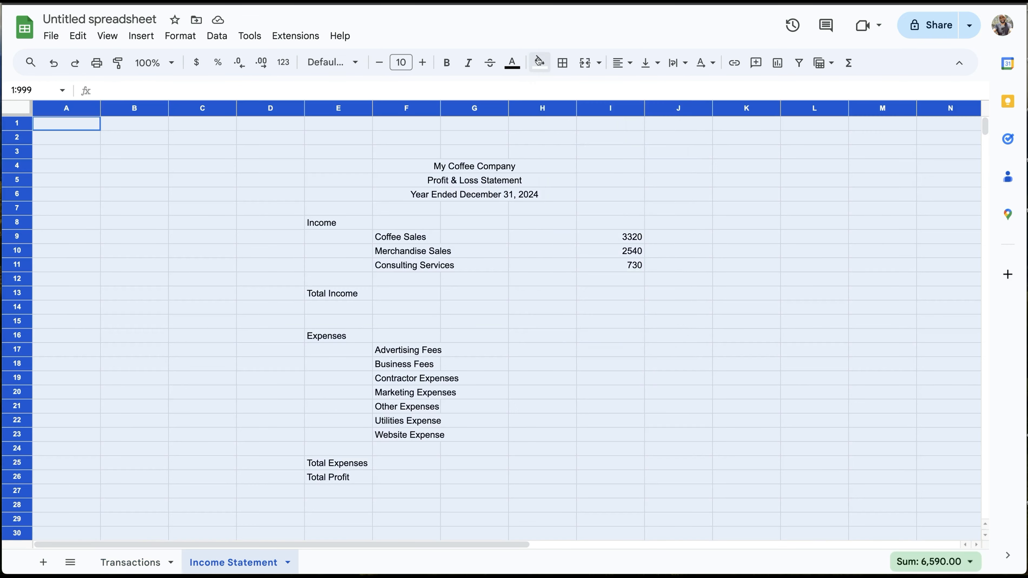
{"action": "left_click", "coordinate": [539, 62]}
{"action": "double_click", "coordinate": [423, 62]}
{"action": "left_click", "coordinate": [333, 62]}
{"action": "left_click", "coordinate": [330, 168]}
Bold the three statement title lines and add an outer border around the statement block.
{"action": "left_click_drag", "start_coordinate": [474, 166], "coordinate": [475, 198]}
{"action": "left_click", "coordinate": [446, 62]}
{"action": "left_click", "coordinate": [474, 199]}
{"action": "left_click_drag", "start_coordinate": [266, 155], "coordinate": [661, 453]}
{"action": "left_click", "coordinate": [563, 63]}
{"action": "left_click", "coordinate": [663, 93]}
{"action": "left_click", "coordinate": [814, 295]}
Hide the gridlines on the Income Statement sheet and narrow column D.
{"action": "left_click", "coordinate": [16, 108]}
{"action": "left_click", "coordinate": [141, 36]}
{"action": "left_click", "coordinate": [344, 81]}
{"action": "left_click", "coordinate": [475, 246]}
{"action": "left_click_drag", "start_coordinate": [304, 108], "coordinate": [248, 108]}
Format the column I amounts from I9 down as numbers with thousands separators and no decimals.
{"action": "left_click_drag", "start_coordinate": [242, 166], "coordinate": [579, 201]}
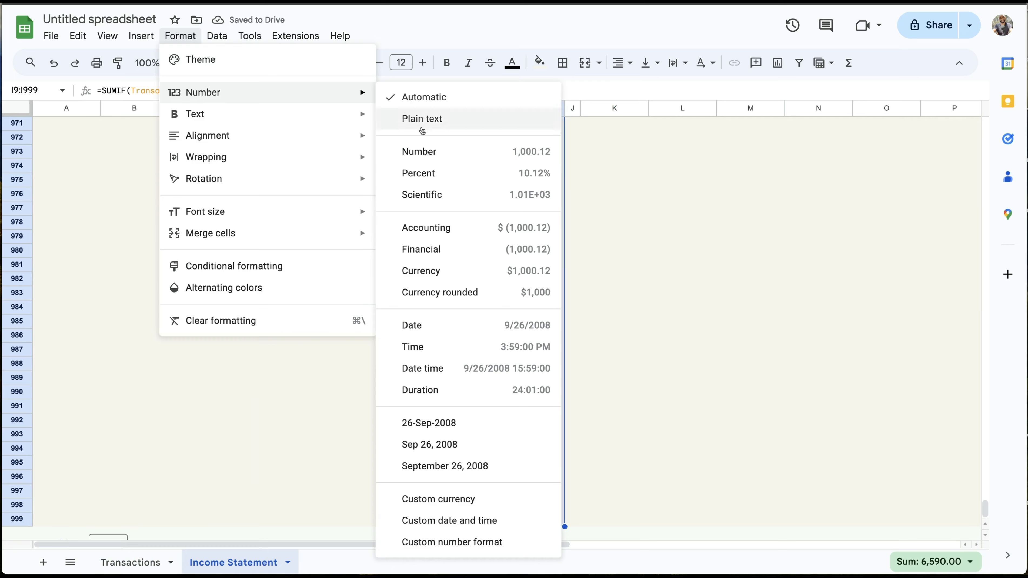
{"action": "left_click", "coordinate": [986, 508]}
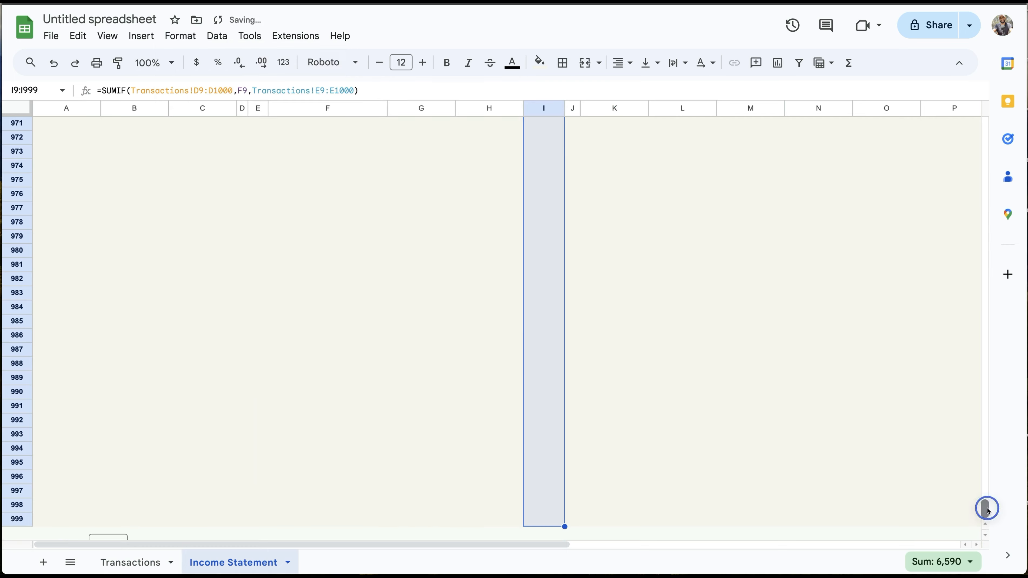
{"action": "left_click_drag", "start_coordinate": [987, 509], "coordinate": [986, 126]}
{"action": "left_click", "coordinate": [544, 294]}
Insert a row above the company title and fill D3:J3 with black.
{"action": "left_click", "coordinate": [18, 138]}
{"action": "right_click", "coordinate": [18, 138]}
{"action": "left_click_drag", "start_coordinate": [242, 138], "coordinate": [572, 140]}
{"action": "left_click", "coordinate": [540, 62]}
{"action": "left_click", "coordinate": [540, 101]}
Insert a row between the statement title lines and Income, and fill D9:J9 with black.
{"action": "left_click", "coordinate": [27, 200]}
{"action": "left_click_drag", "start_coordinate": [242, 230], "coordinate": [572, 229]}
{"action": "left_click", "coordinate": [539, 61]}
{"action": "left_click", "coordinate": [540, 101]}
{"action": "left_click", "coordinate": [681, 167]}
Shrink spacer rows 4 and 8 around the statement title lines and narrow column F.
{"action": "left_click_drag", "start_coordinate": [18, 221], "coordinate": [19, 208]}
{"action": "left_click_drag", "start_coordinate": [18, 159], "coordinate": [18, 150]}
{"action": "left_click", "coordinate": [489, 285]}
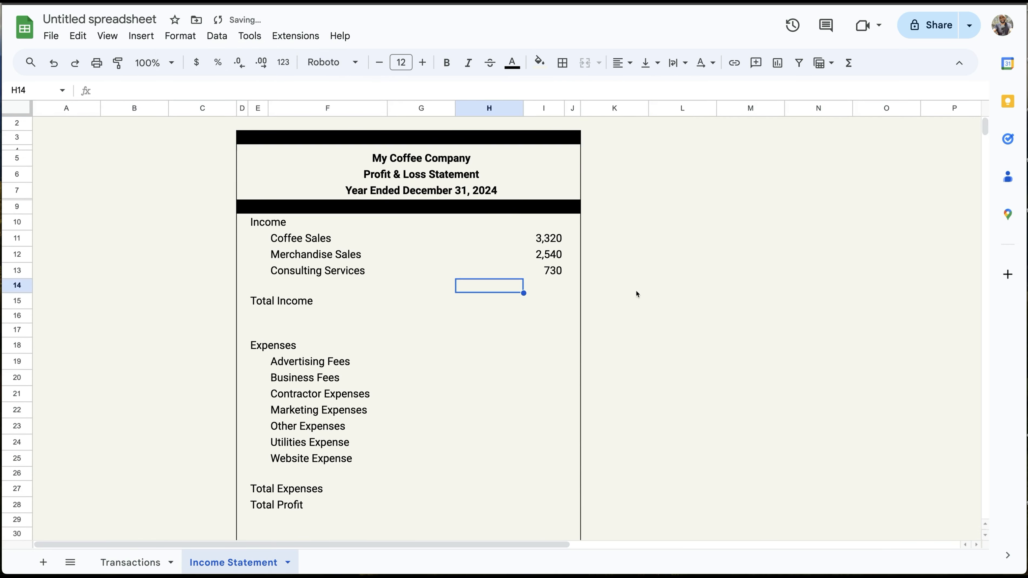
{"action": "left_click_drag", "start_coordinate": [388, 108], "coordinate": [374, 108]}
Add a top border across the Total Income row, E15:I15.
{"action": "left_click_drag", "start_coordinate": [258, 301], "coordinate": [530, 301]}
{"action": "left_click", "coordinate": [562, 63]}
{"action": "left_click", "coordinate": [593, 115]}
{"action": "left_click", "coordinate": [559, 301]}
{"action": "key", "text": "super+z"}
{"action": "left_click", "coordinate": [568, 68]}
{"action": "left_click", "coordinate": [593, 115]}
Add top borders to the Total Expenses and Total Profit rows, and a bottom border under Total Profit, across columns E to I.
{"action": "scroll", "coordinate": [404, 405], "scroll_direction": "down", "scroll_amount": 1}
{"action": "left_click_drag", "start_coordinate": [258, 475], "coordinate": [531, 491]}
{"action": "left_click", "coordinate": [563, 63]}
{"action": "left_click", "coordinate": [593, 115]}
{"action": "left_click", "coordinate": [638, 115]}
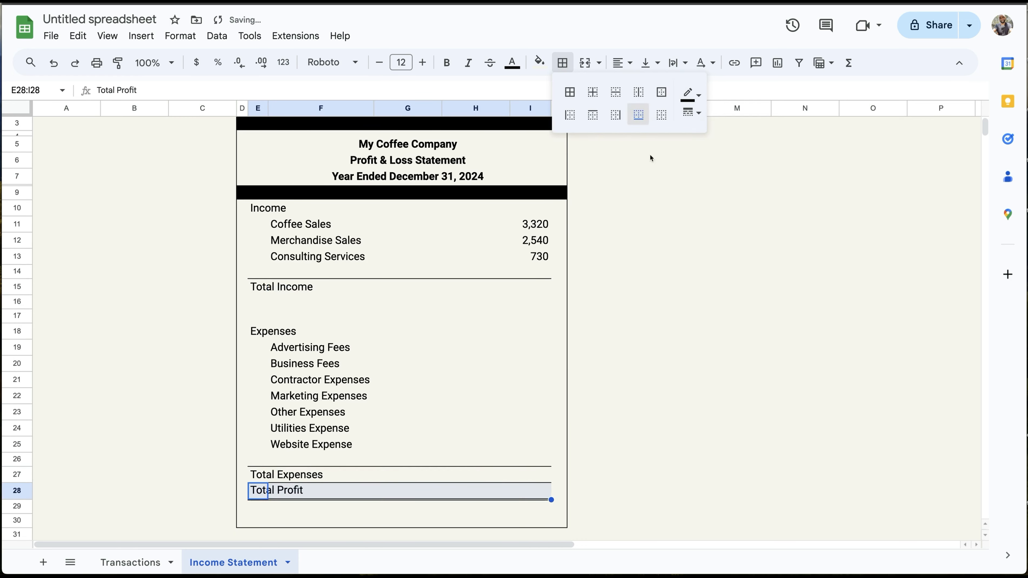
{"action": "left_click", "coordinate": [721, 160]}
{"action": "right_click", "coordinate": [26, 507]}
{"action": "right_click", "coordinate": [19, 507]}
{"action": "left_click", "coordinate": [62, 311]}
Toggle bold on the statement title lines and bold the Total Income, Total Expenses and Total Profit labels.
{"action": "left_click_drag", "start_coordinate": [399, 177], "coordinate": [405, 145]}
{"action": "left_click", "coordinate": [445, 64]}
{"action": "left_click", "coordinate": [344, 286]}
{"action": "left_click", "coordinate": [444, 63]}
{"action": "left_click_drag", "start_coordinate": [258, 475], "coordinate": [257, 491]}
{"action": "key", "text": "super+b"}
{"action": "left_click", "coordinate": [257, 287]}
{"action": "key", "text": "super+b"}
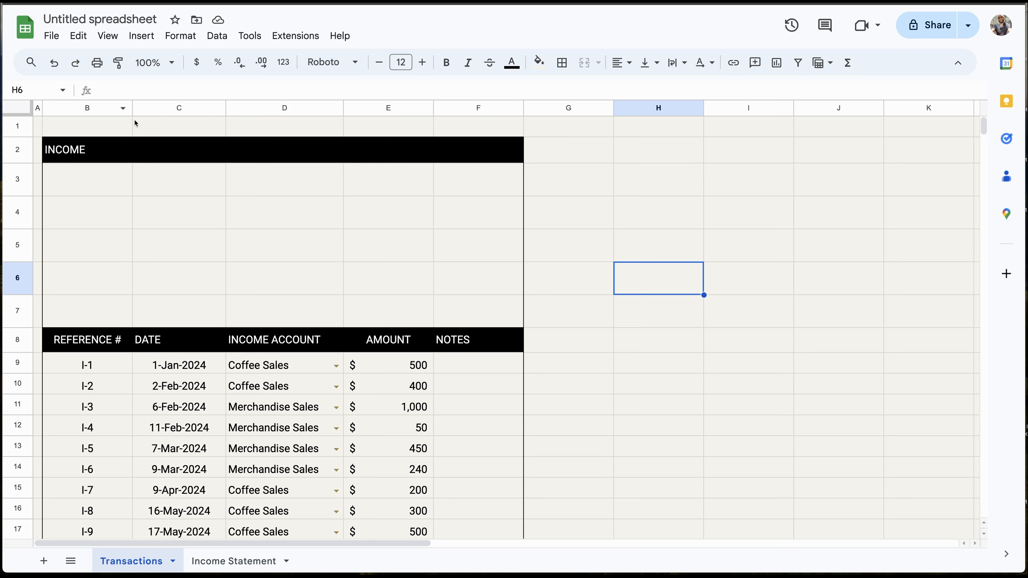
On the Transactions sheet, copy columns B to F, paste them starting at column H, and narrow spacer column G.
{"action": "left_click", "coordinate": [80, 111]}
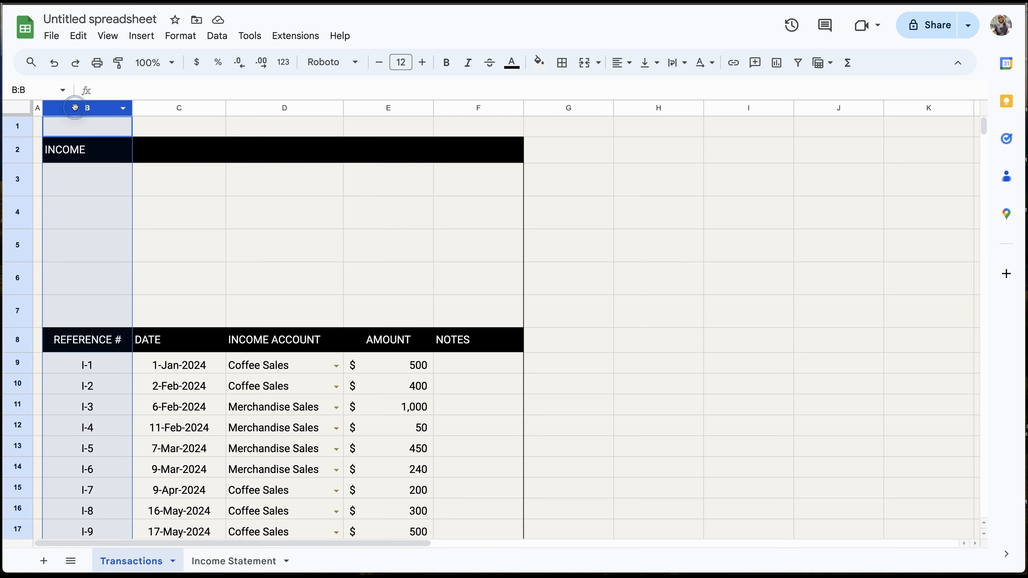
{"action": "left_click_drag", "start_coordinate": [80, 114], "coordinate": [449, 115]}
{"action": "key", "text": "ctrl+c"}
{"action": "left_click", "coordinate": [659, 108]}
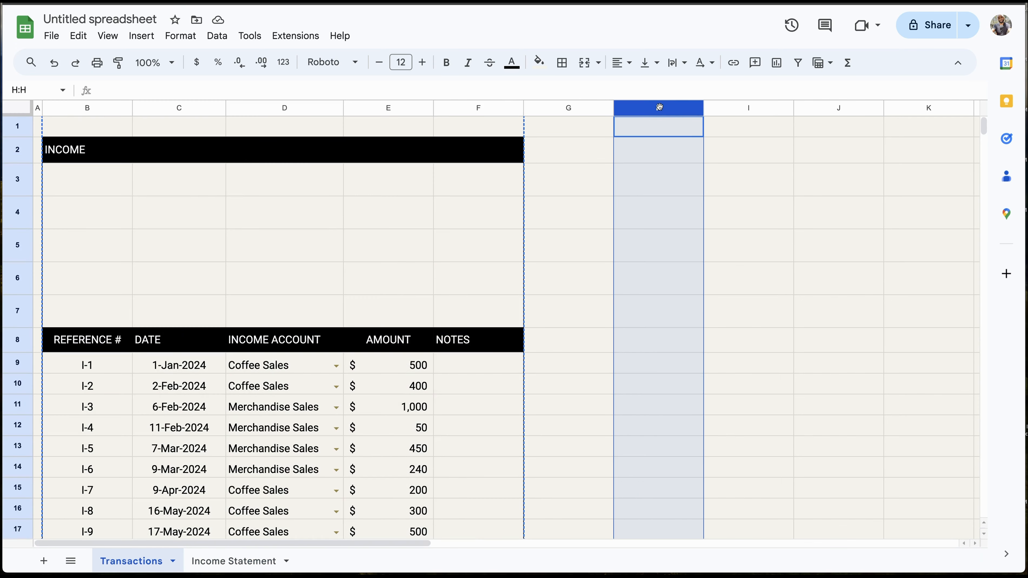
{"action": "key", "text": "ctrl+v"}
{"action": "left_click", "coordinate": [660, 217]}
{"action": "left_click_drag", "start_coordinate": [613, 107], "coordinate": [606, 108]}
{"action": "left_click_drag", "start_coordinate": [606, 108], "coordinate": [531, 108]}
Retitle the copied table EXPENSE in H2 and rename its account header in J8 to EXPENSE ACCOUNT.
{"action": "left_click", "coordinate": [576, 149]}
{"action": "type", "text": "EXPENS"}
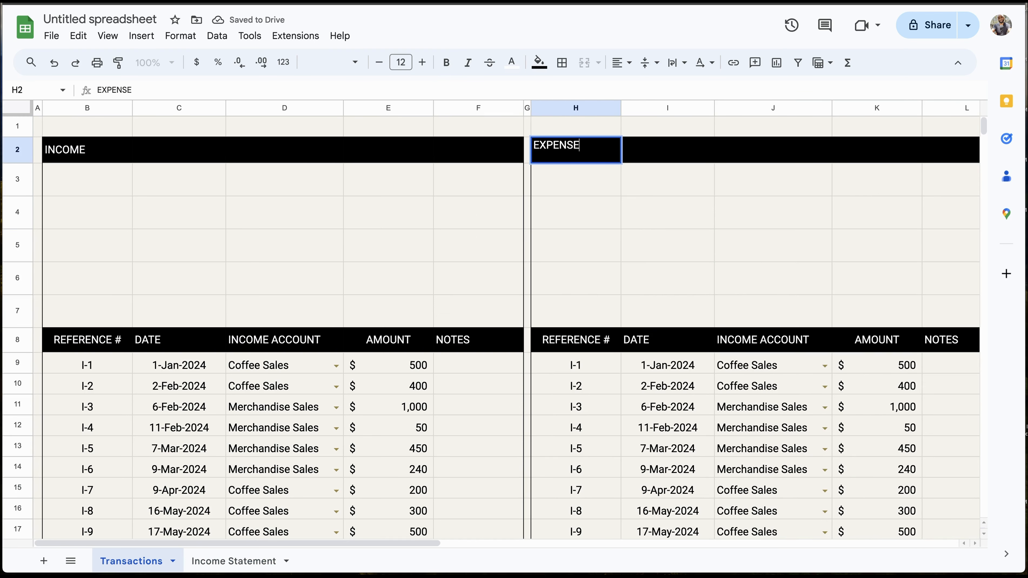
{"action": "key", "text": "Return"}
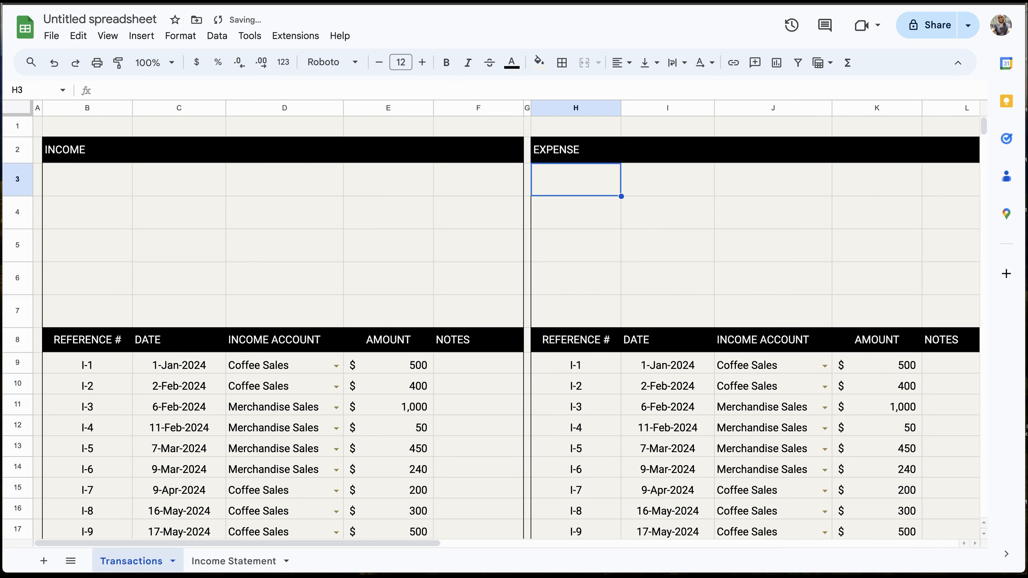
{"action": "left_click_drag", "start_coordinate": [294, 542], "coordinate": [365, 542]}
{"action": "double_click", "coordinate": [656, 339]}
{"action": "left_click_drag", "start_coordinate": [660, 339], "coordinate": [605, 336]}
{"action": "type", "text": "EXPENSE"}
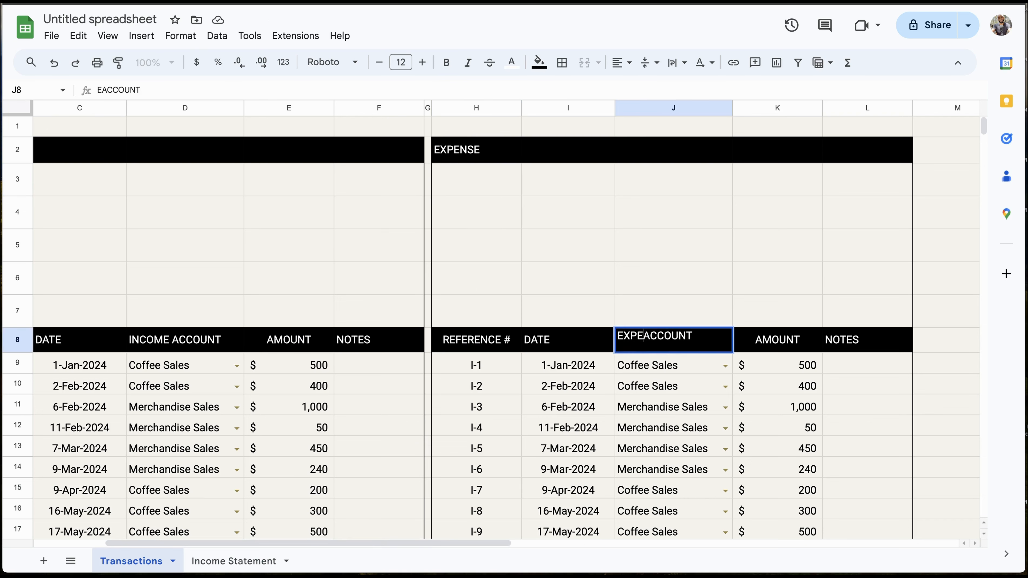
{"action": "key", "text": "Return"}
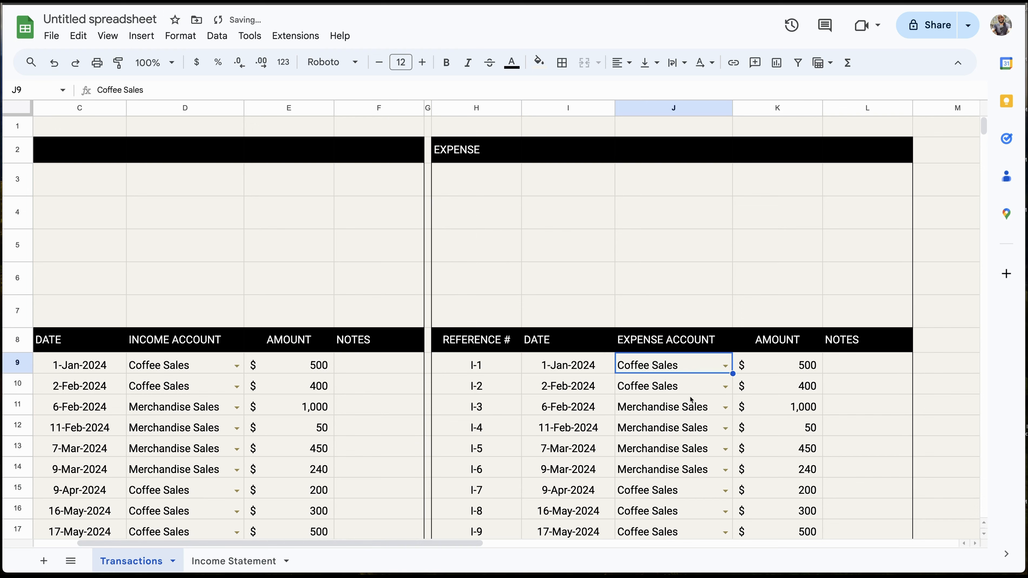
Remove the range Transactions!J9:J1000 from the income account dropdown rule, keeping only Transactions!D9:D1000.
{"action": "left_click", "coordinate": [724, 366]}
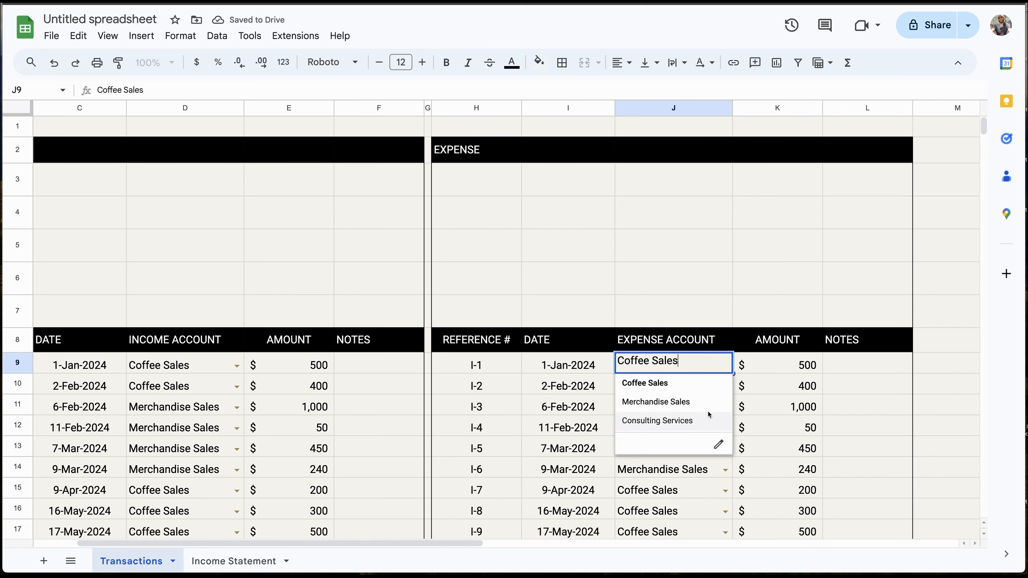
{"action": "left_click", "coordinate": [752, 299]}
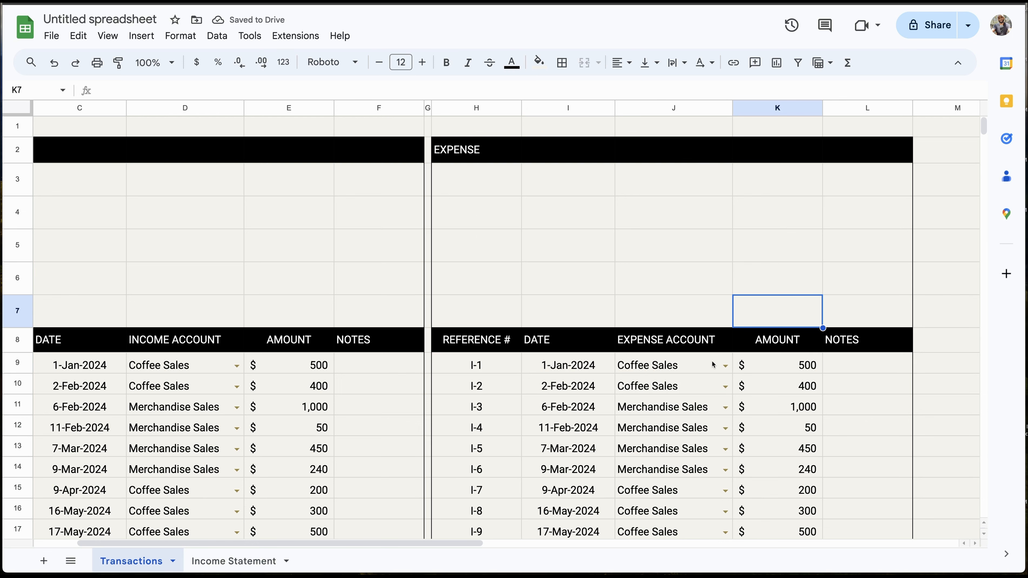
{"action": "left_click", "coordinate": [217, 36]}
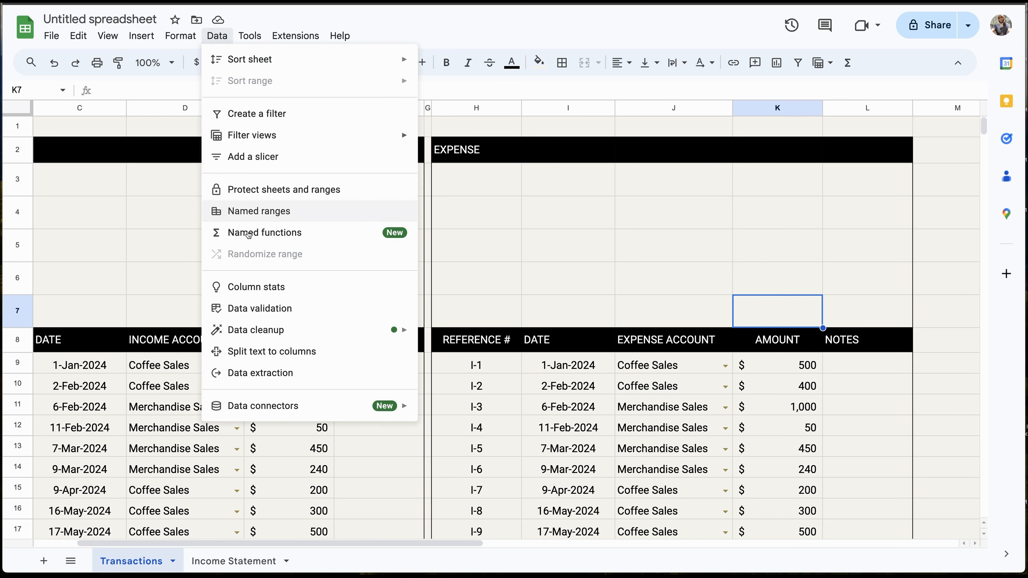
{"action": "left_click", "coordinate": [255, 310]}
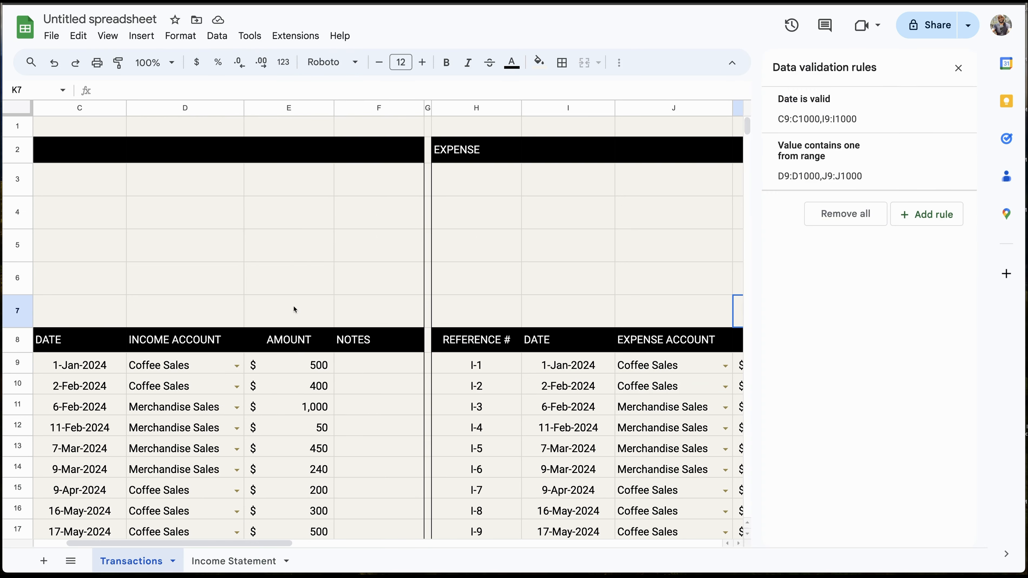
{"action": "left_click", "coordinate": [852, 155]}
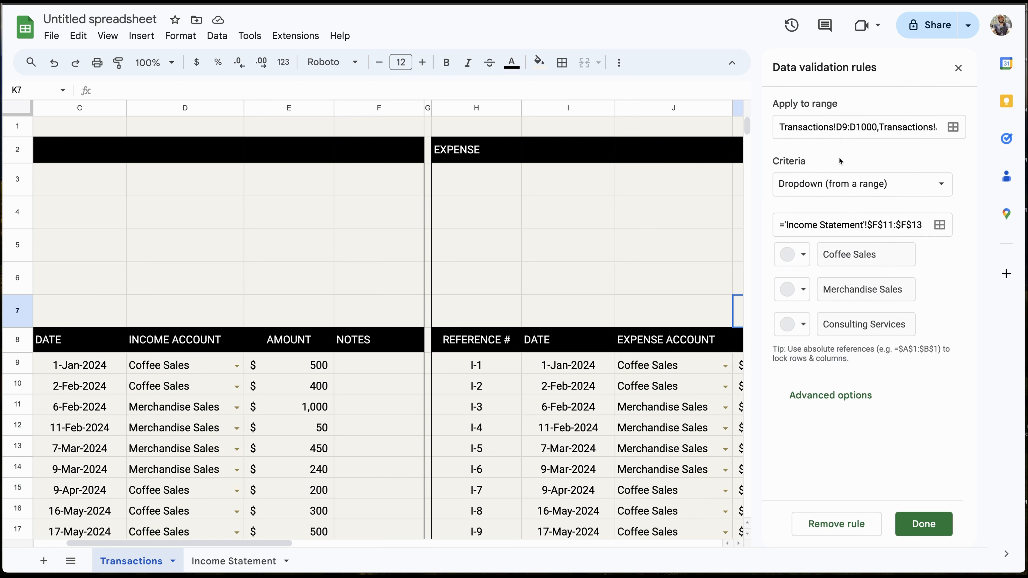
{"action": "left_click", "coordinate": [953, 128]}
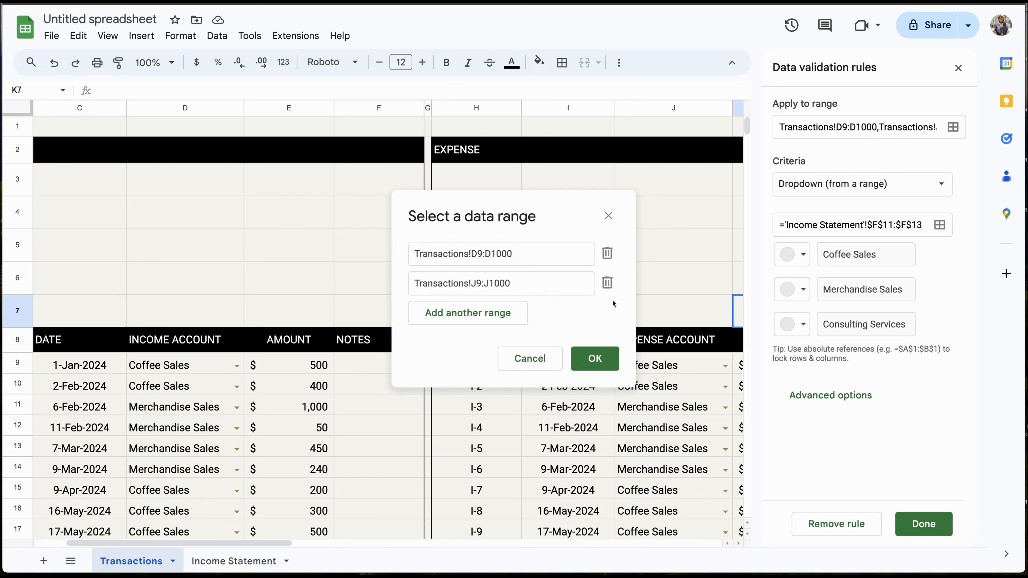
{"action": "left_click", "coordinate": [606, 283]}
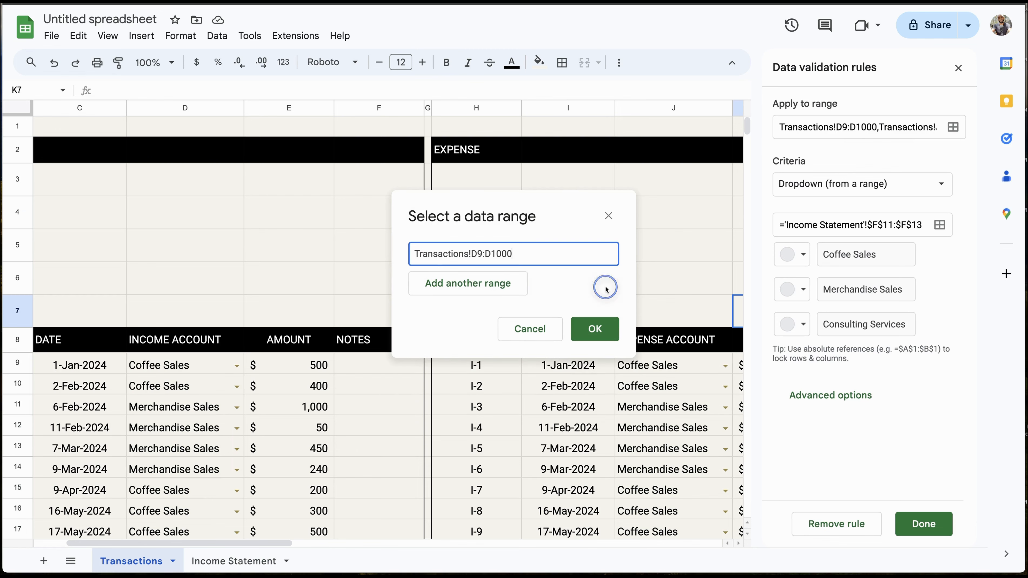
{"action": "left_click", "coordinate": [594, 328]}
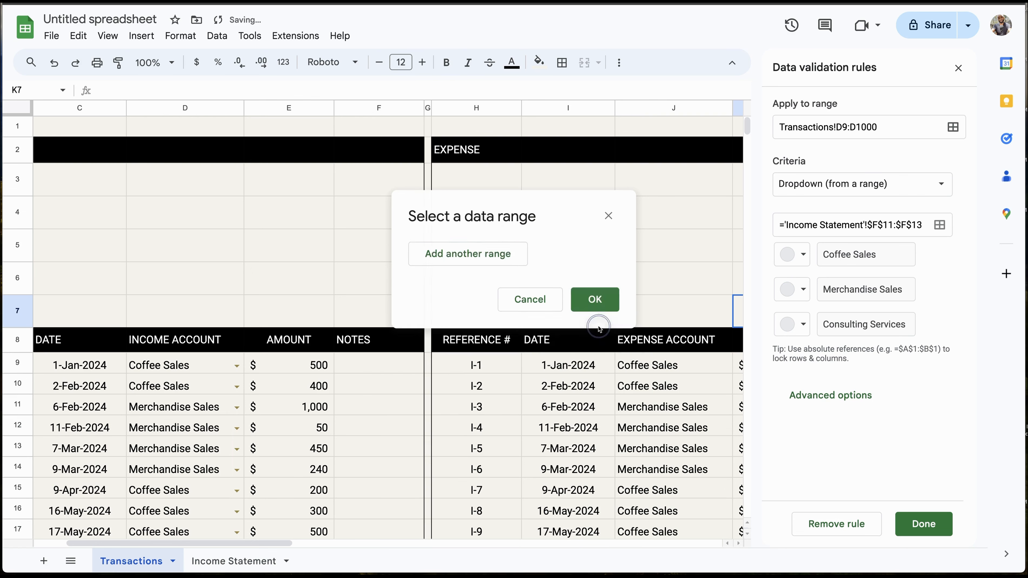
{"action": "left_click", "coordinate": [924, 524]}
{"action": "left_click", "coordinate": [960, 75]}
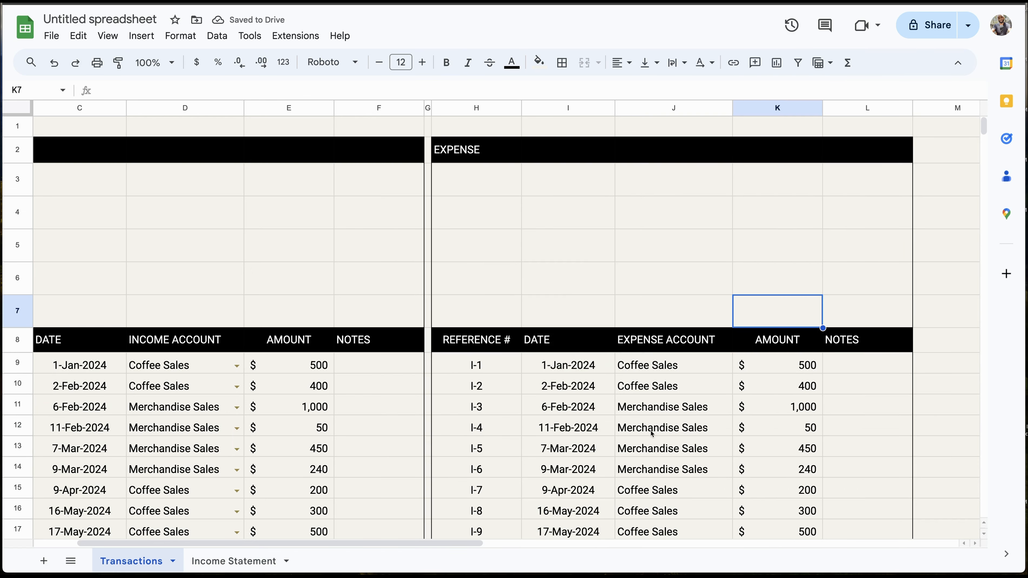
Clear the copied account entries in the EXPENSE ACCOUNT column, J9:J28.
{"action": "left_click", "coordinate": [659, 407]}
{"action": "left_click", "coordinate": [659, 361]}
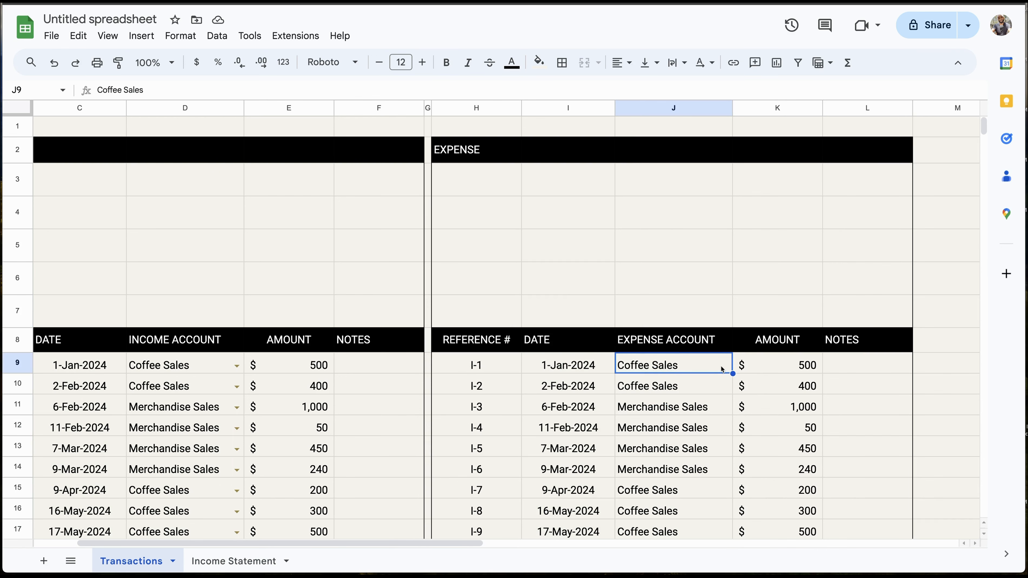
{"action": "key", "text": "ctrl+shift+Down"}
{"action": "key", "text": "Delete"}
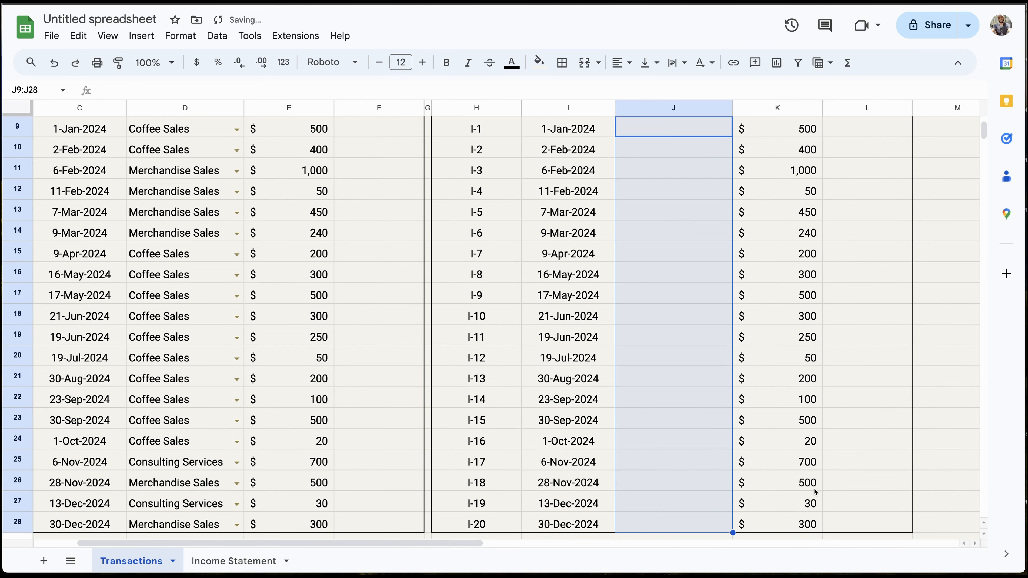
Add a data validation rule to Transactions!J9:J28 as a dropdown from the range 'Income Statement'!F19:F25.
{"action": "left_click", "coordinate": [217, 36]}
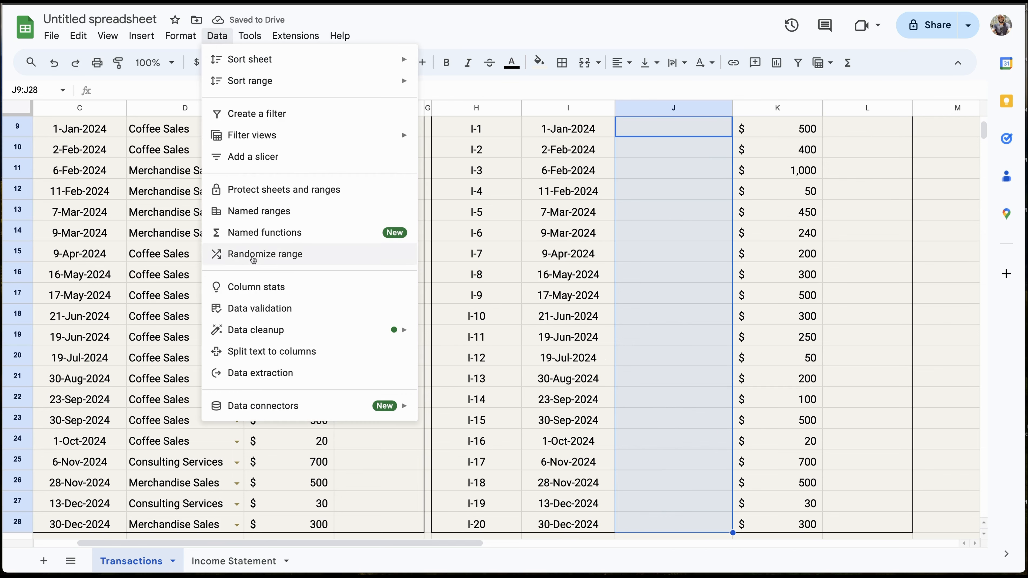
{"action": "left_click", "coordinate": [251, 309]}
{"action": "left_click", "coordinate": [925, 214]}
{"action": "left_click", "coordinate": [853, 197]}
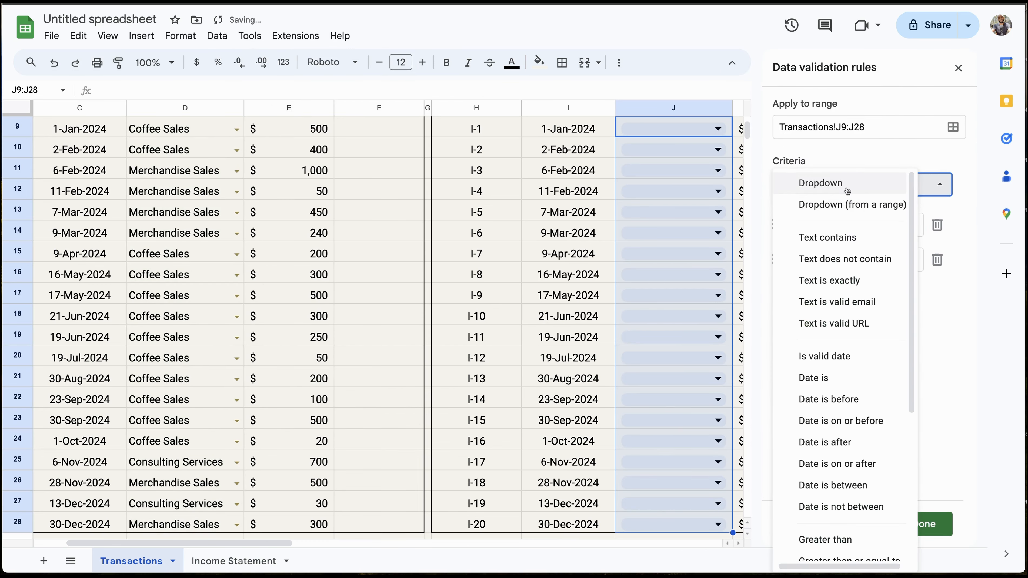
{"action": "left_click", "coordinate": [849, 204]}
{"action": "left_click", "coordinate": [936, 227]}
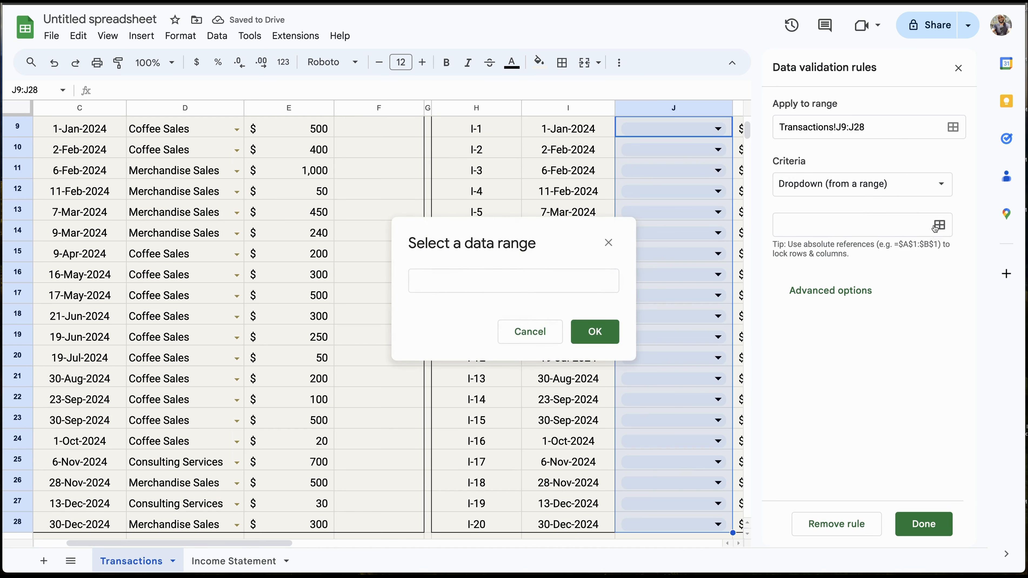
{"action": "left_click", "coordinate": [238, 567]}
{"action": "left_click_drag", "start_coordinate": [482, 243], "coordinate": [560, 225]}
{"action": "left_click_drag", "start_coordinate": [289, 353], "coordinate": [282, 438]}
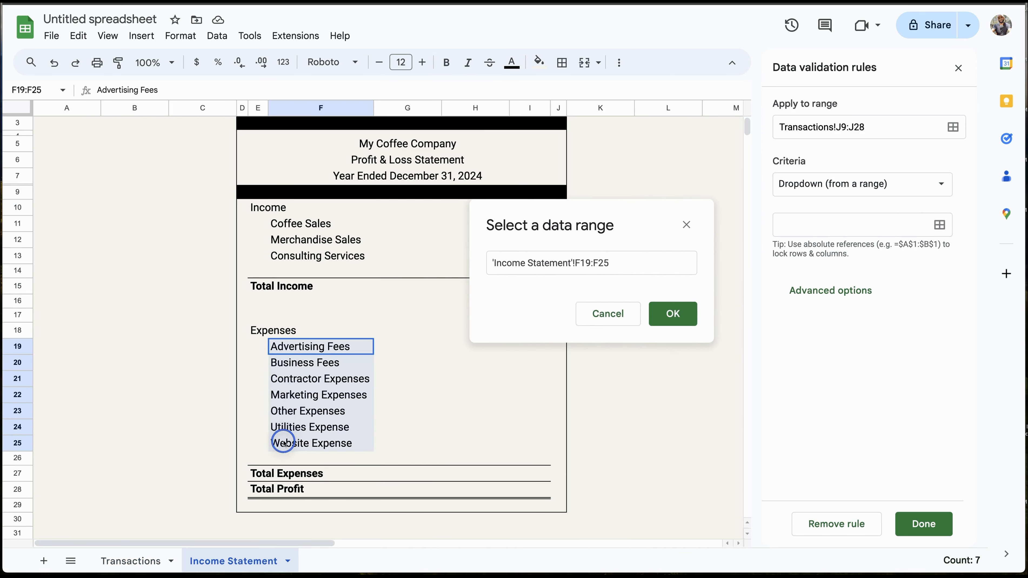
{"action": "left_click", "coordinate": [673, 314]}
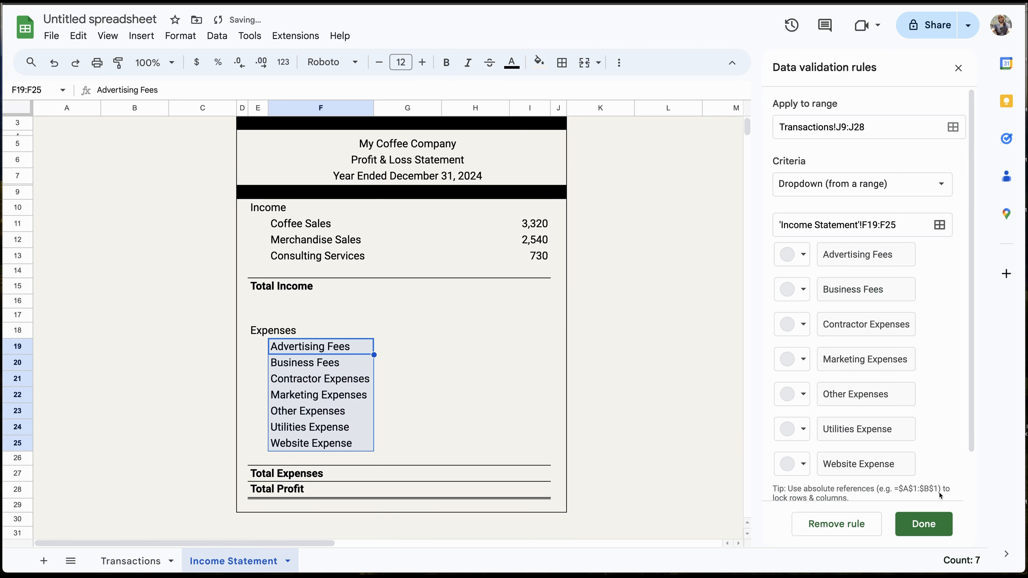
Set the expense dropdown's display style to Arrow, save the rule, and return to the Transactions sheet.
{"action": "scroll", "coordinate": [867, 435], "scroll_direction": "down", "scroll_amount": 2}
{"action": "left_click", "coordinate": [840, 479]}
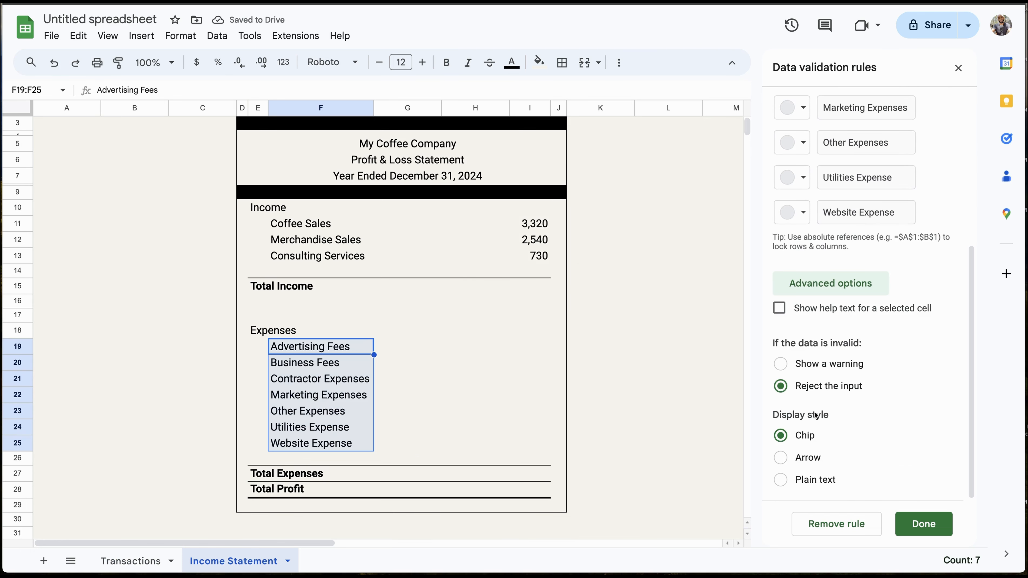
{"action": "left_click", "coordinate": [795, 461]}
{"action": "left_click", "coordinate": [926, 525]}
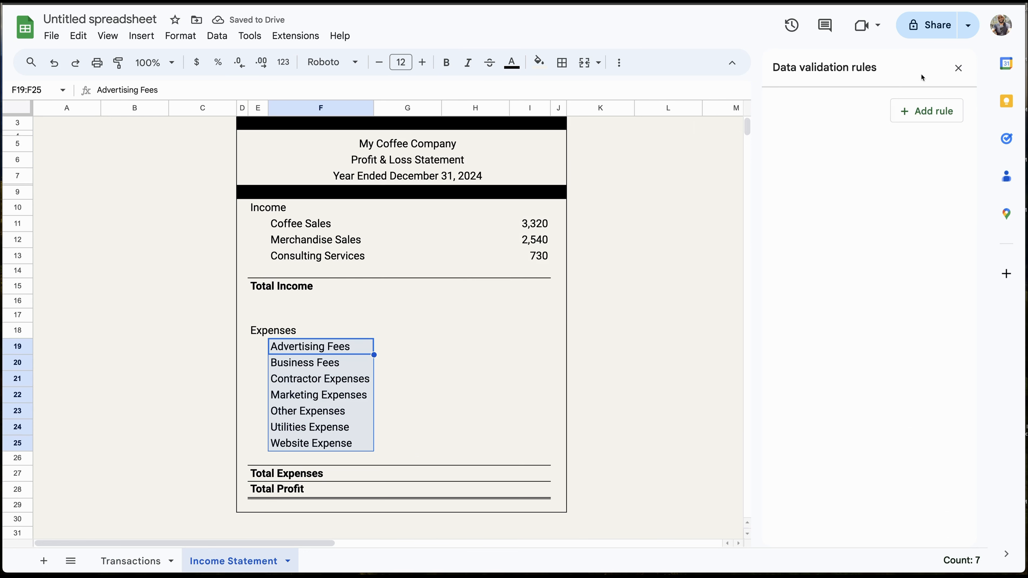
{"action": "left_click", "coordinate": [958, 68]}
{"action": "left_click", "coordinate": [135, 566]}
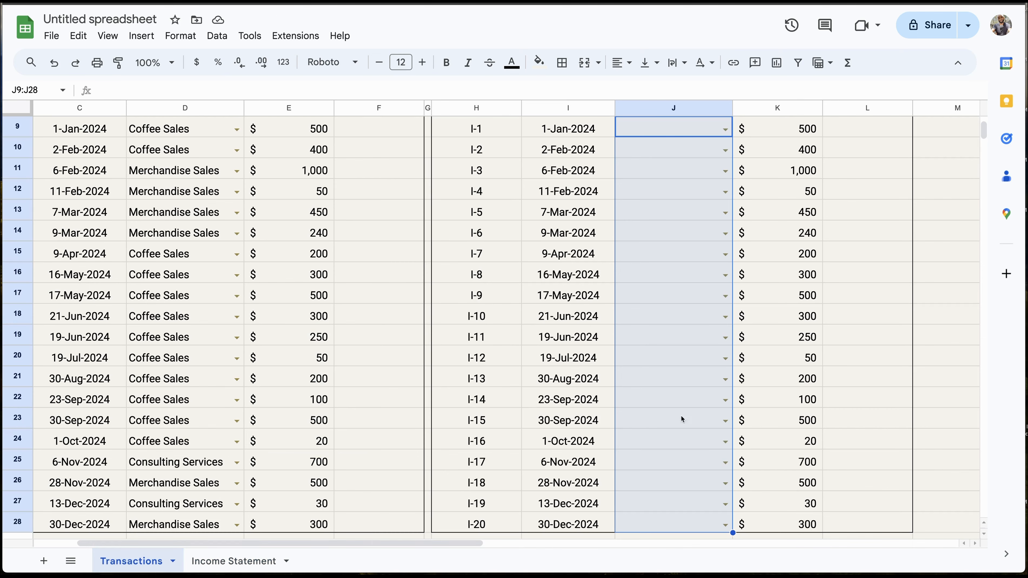
Choose Advertising Fees in J9, Business Fees in J10 and Contractor Expenses in J11 as the expense accounts.
{"action": "left_click_drag", "start_coordinate": [983, 132], "coordinate": [981, 133]}
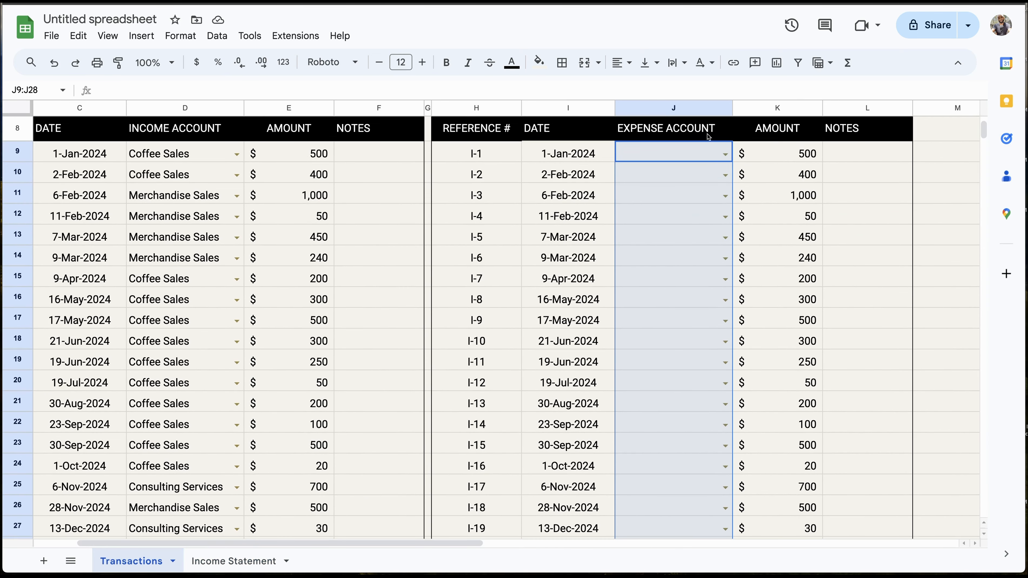
{"action": "left_click", "coordinate": [701, 230]}
{"action": "left_click", "coordinate": [724, 154]}
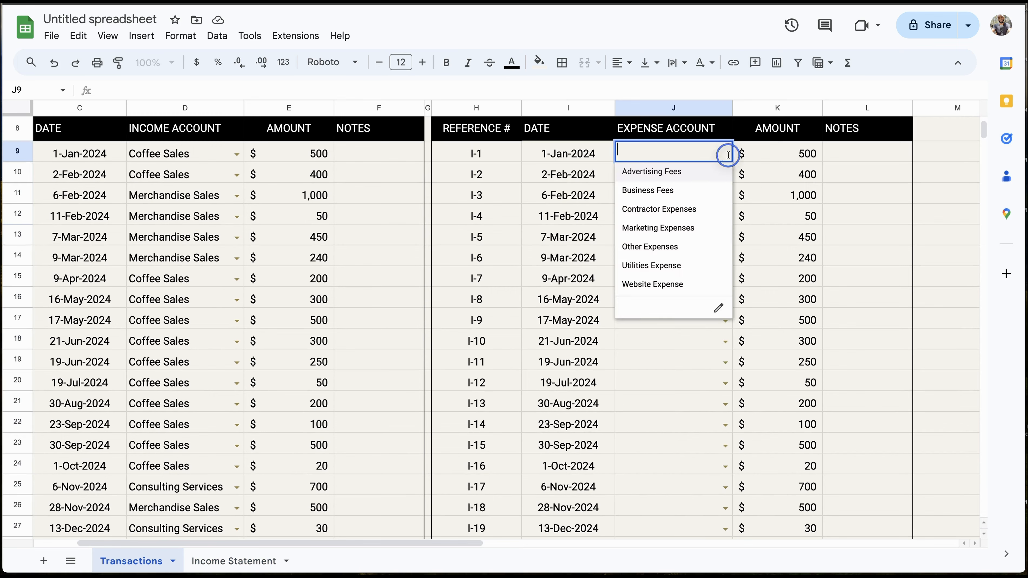
{"action": "left_click", "coordinate": [716, 173]}
{"action": "left_click", "coordinate": [726, 176]}
{"action": "left_click", "coordinate": [713, 210]}
{"action": "left_click", "coordinate": [724, 195]}
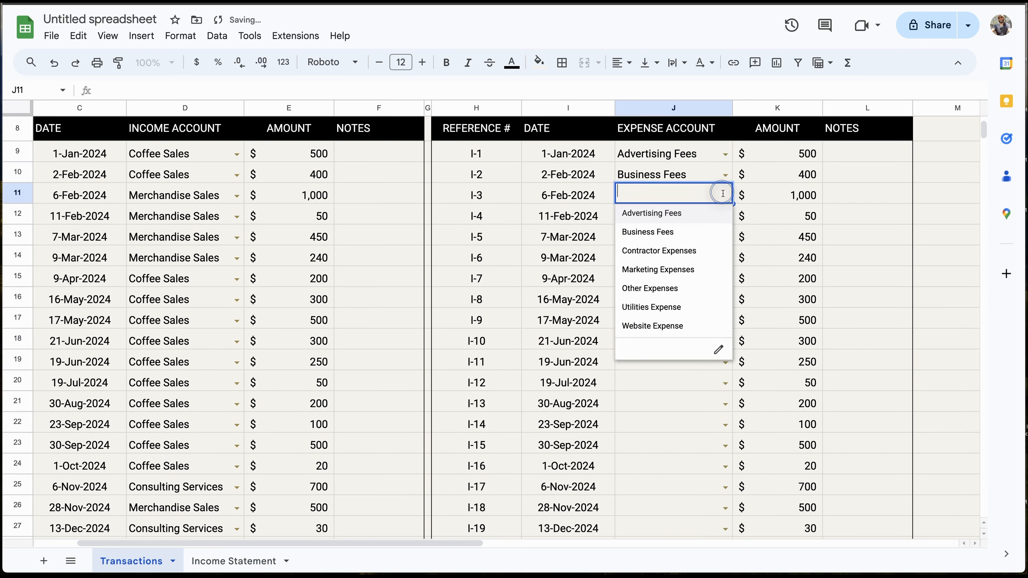
{"action": "left_click", "coordinate": [705, 251]}
Choose Marketing Expenses in J12, Other Expenses in J13 and Utilities Expense in J14.
{"action": "left_click", "coordinate": [726, 217]}
{"action": "left_click", "coordinate": [700, 289]}
{"action": "left_click", "coordinate": [725, 236]}
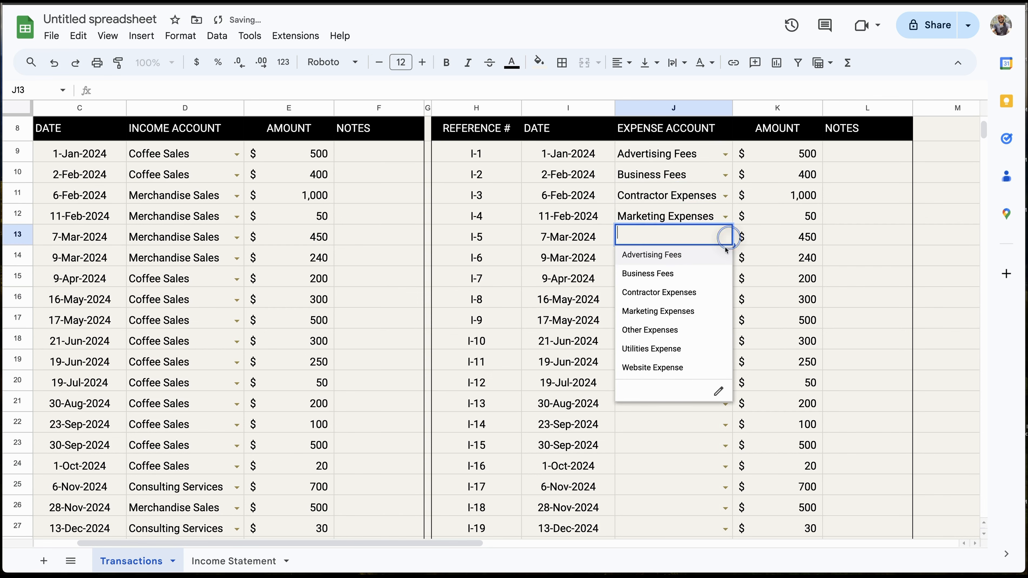
{"action": "left_click", "coordinate": [698, 330]}
{"action": "left_click", "coordinate": [725, 258]}
{"action": "left_click", "coordinate": [676, 366]}
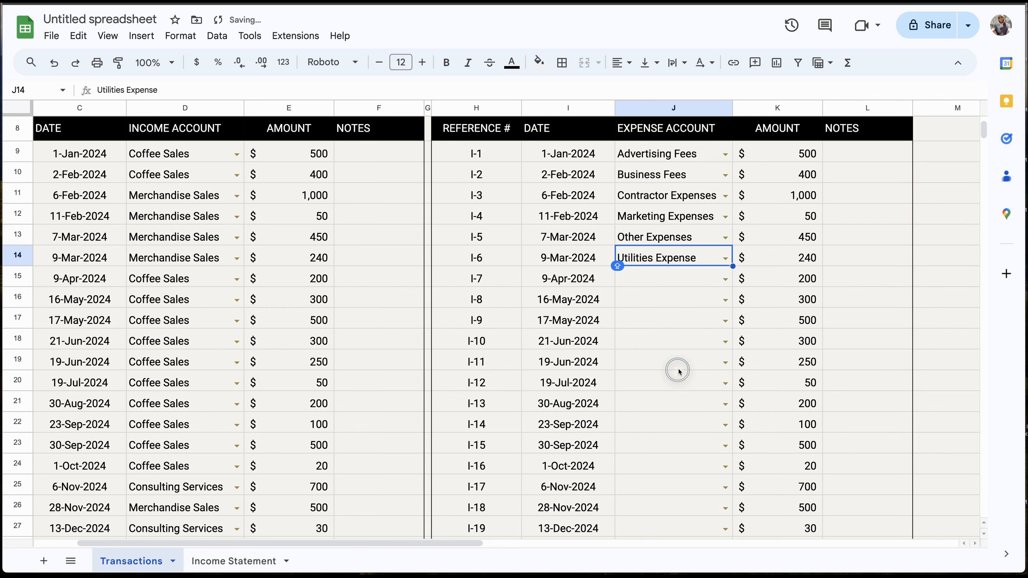
Choose Marketing Expenses in J15 and fill it down through J23.
{"action": "scroll", "coordinate": [675, 367], "scroll_direction": "down", "scroll_amount": 2}
{"action": "left_click", "coordinate": [724, 209]}
{"action": "left_click", "coordinate": [688, 287]}
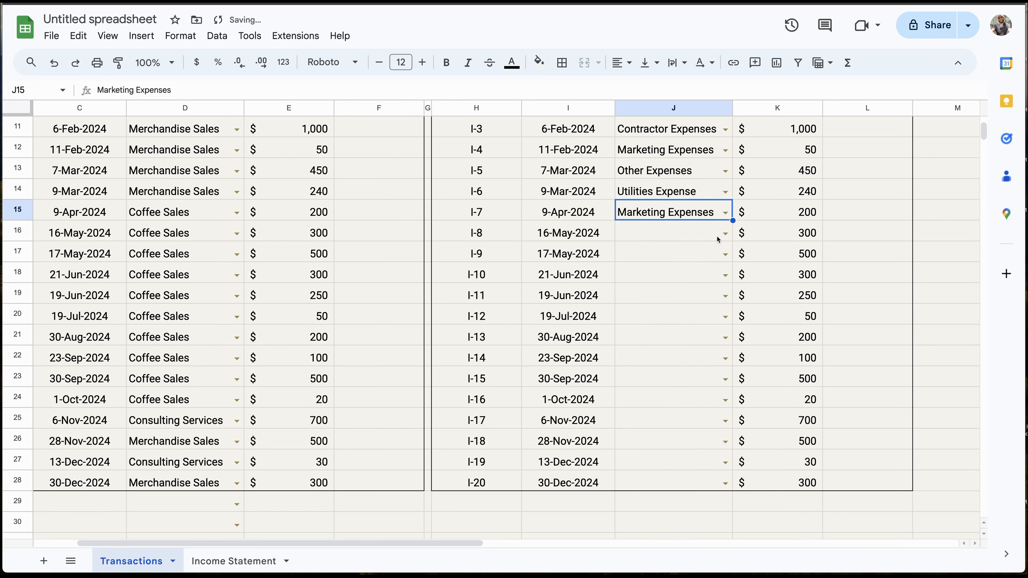
{"action": "left_click_drag", "start_coordinate": [733, 220], "coordinate": [730, 379]}
Choose Utilities Expense in J24, Website Expense in J25 and Advertising Fees in J26.
{"action": "left_click", "coordinate": [725, 401]}
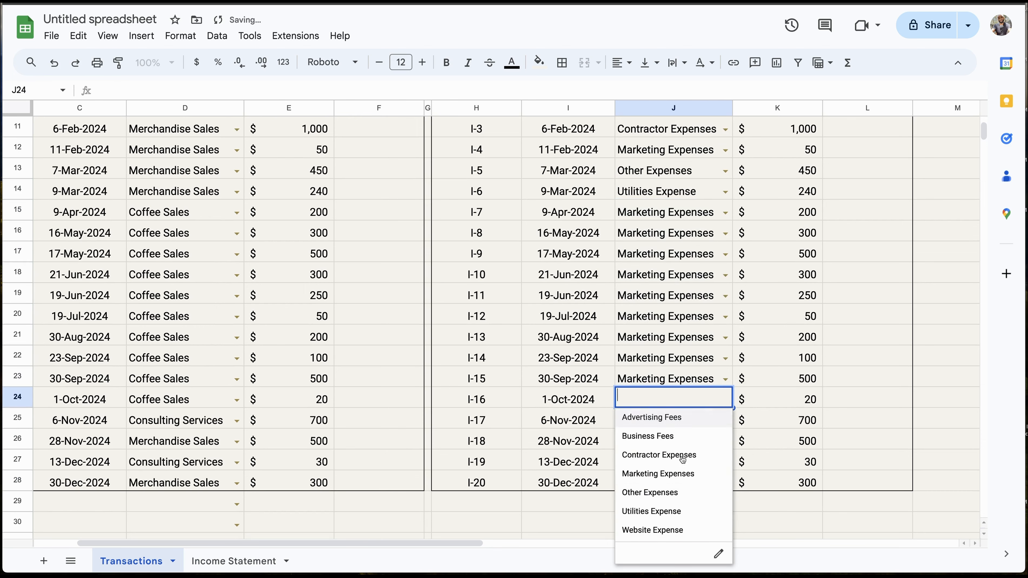
{"action": "left_click", "coordinate": [656, 511]}
{"action": "left_click", "coordinate": [724, 422]}
{"action": "left_click", "coordinate": [659, 550]}
{"action": "left_click", "coordinate": [727, 443]}
{"action": "left_click", "coordinate": [710, 465]}
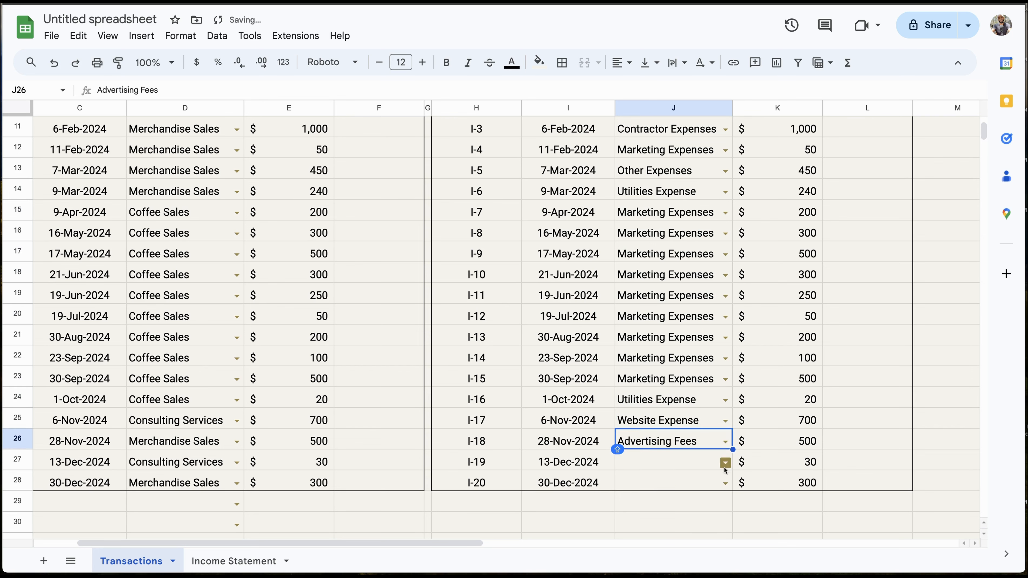
Choose an expense account for each of the last two expense transactions, in J27 and J28.
{"action": "left_click", "coordinate": [725, 463]}
{"action": "left_click", "coordinate": [684, 363]}
{"action": "left_click", "coordinate": [725, 482]}
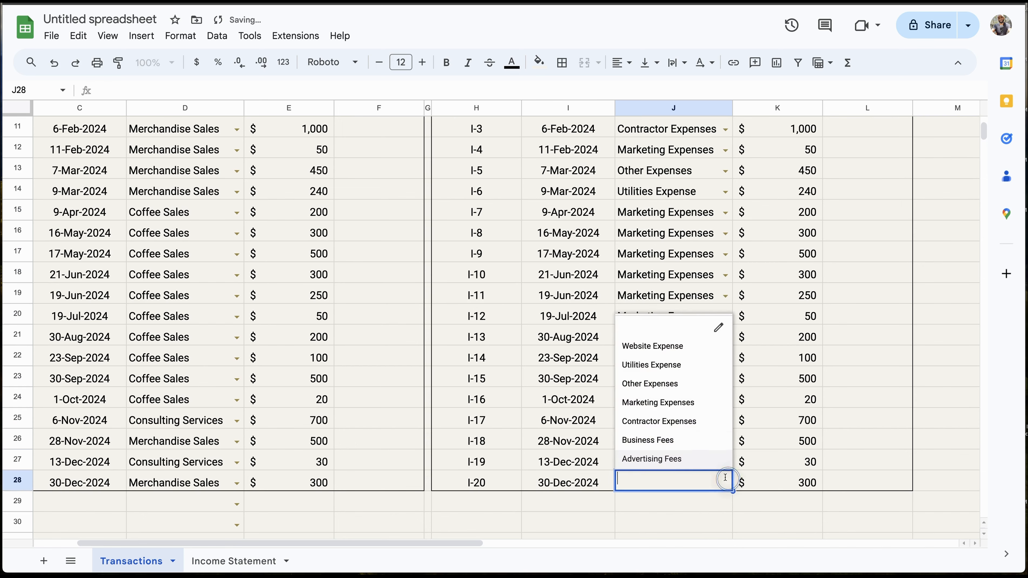
{"action": "left_click", "coordinate": [696, 447]}
Enter the expense amounts 50, 40, 20, 10, 90, 50, 50, 40, 40, 20, 20 and 30 in K9:K20.
{"action": "left_click", "coordinate": [791, 420]}
{"action": "scroll", "coordinate": [783, 390], "scroll_direction": "up", "scroll_amount": 3}
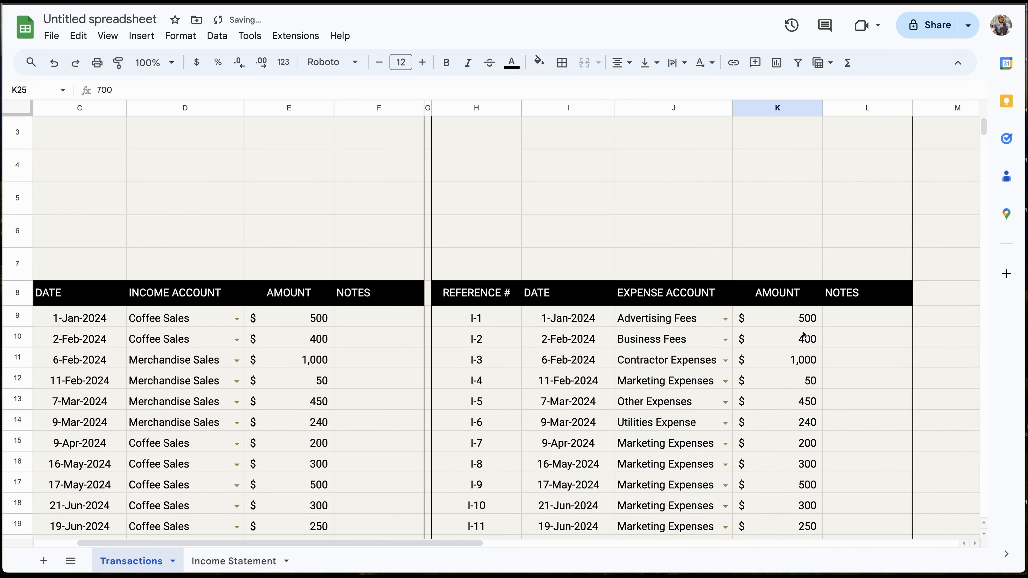
{"action": "left_click", "coordinate": [801, 319]}
{"action": "type", "text": "50"}
{"action": "key", "text": "Return"}
{"action": "type", "text": "40"}
{"action": "key", "text": "Return"}
{"action": "type", "text": "20"}
{"action": "key", "text": "Return"}
{"action": "type", "text": "10"}
{"action": "key", "text": "Return"}
{"action": "type", "text": "90"}
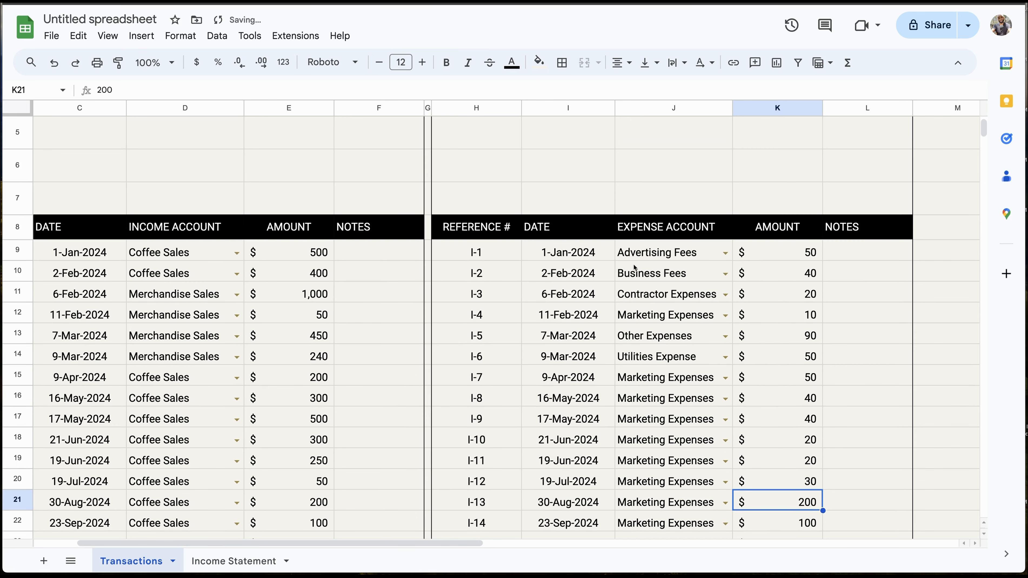
{"action": "scroll", "coordinate": [590, 338], "scroll_direction": "up", "scroll_amount": 3}
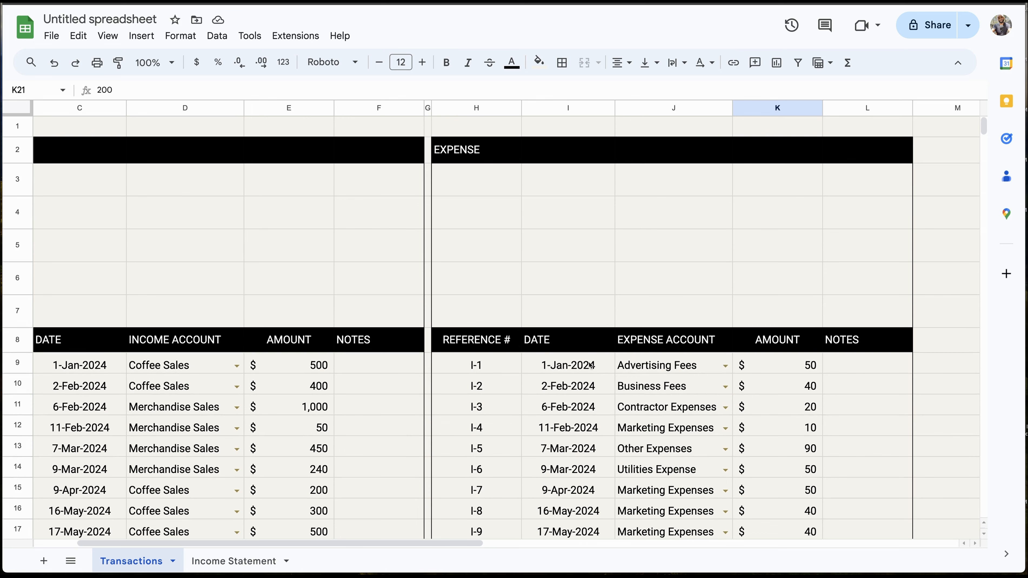
On the Income Statement sheet, copy the Coffee Sales SUMIF formula text from I11 into I19 for Advertising Fees.
{"action": "left_click", "coordinate": [213, 562]}
{"action": "left_click", "coordinate": [530, 330]}
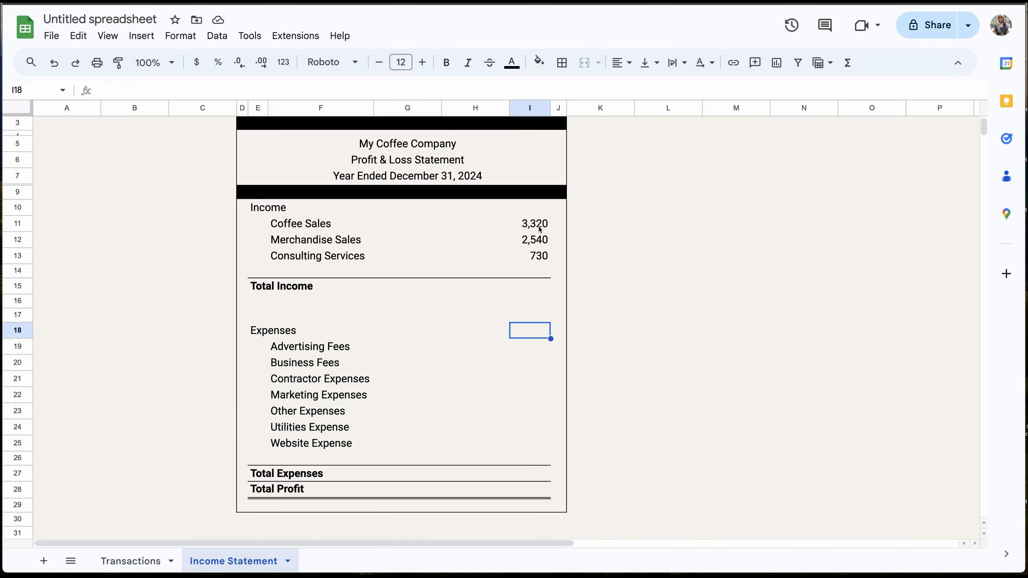
{"action": "left_click_drag", "start_coordinate": [540, 230], "coordinate": [538, 254]}
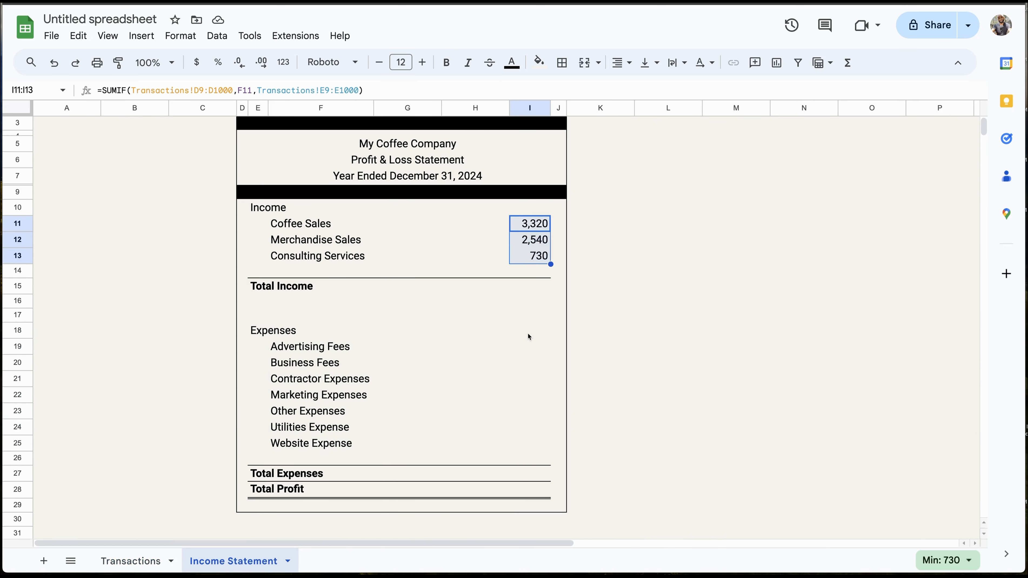
{"action": "left_click_drag", "start_coordinate": [529, 334], "coordinate": [522, 448]}
{"action": "left_click", "coordinate": [532, 407]}
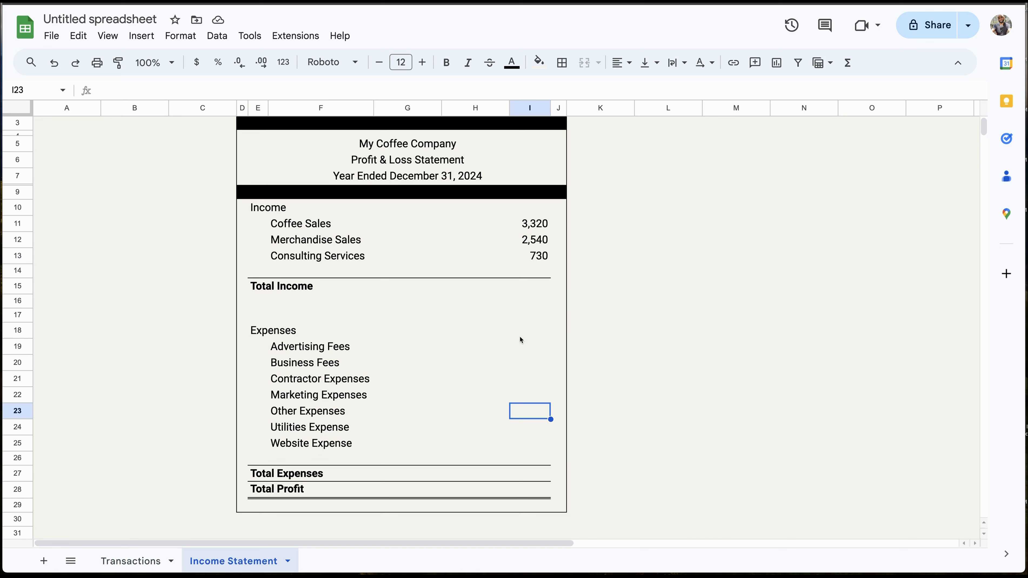
{"action": "double_click", "coordinate": [530, 224]}
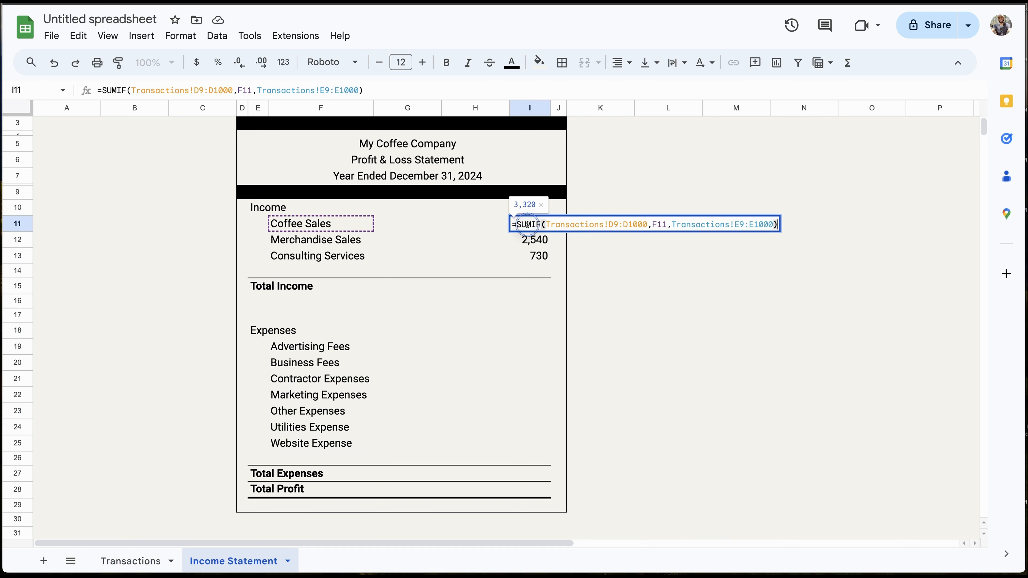
{"action": "triple_click", "coordinate": [564, 225]}
{"action": "key", "text": "ctrl+c"}
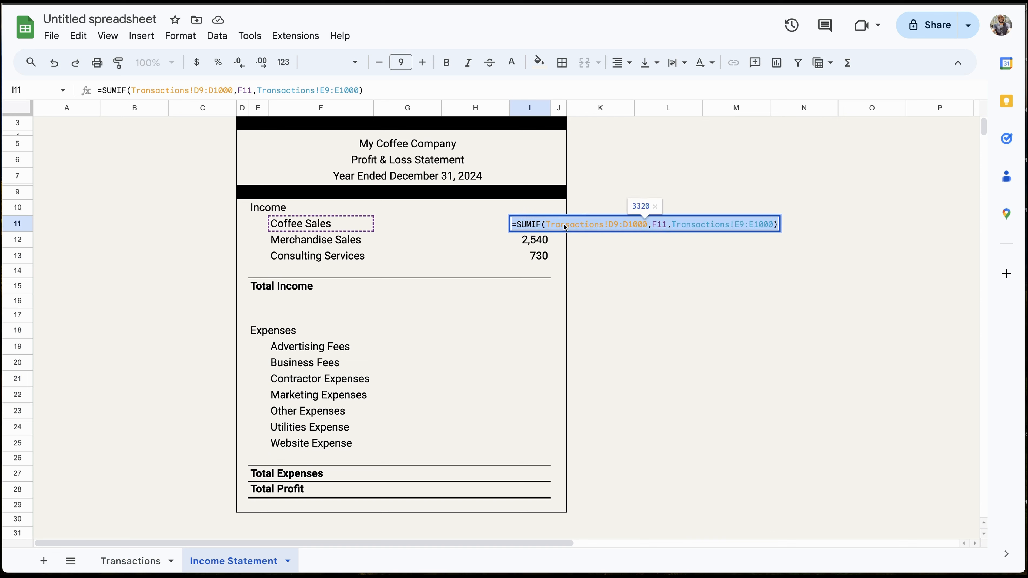
{"action": "left_click", "coordinate": [486, 367]}
{"action": "left_click", "coordinate": [526, 347]}
{"action": "double_click", "coordinate": [524, 348]}
{"action": "key", "text": "ctrl+v"}
{"action": "key", "text": "Return"}
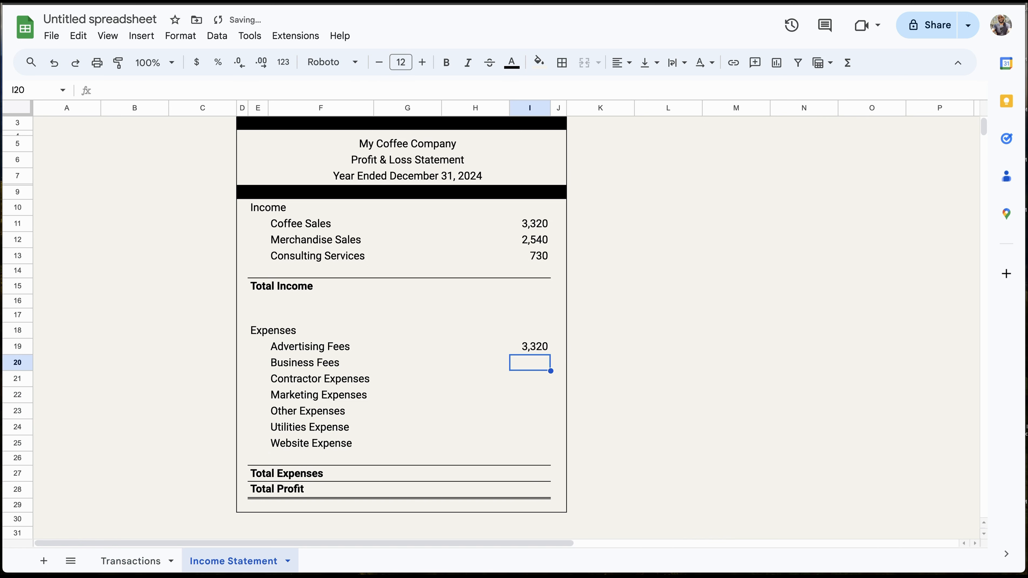
Change the criteria range in the Advertising Fees SUMIF formula in I19 to Transactions!J9:J1000.
{"action": "left_click", "coordinate": [542, 345]}
{"action": "left_click", "coordinate": [541, 222]}
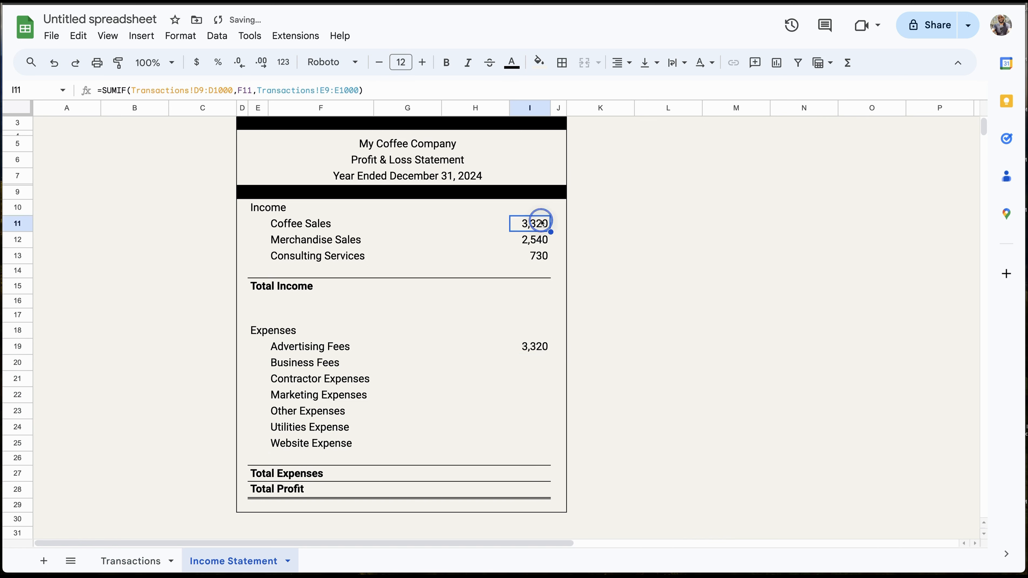
{"action": "left_click", "coordinate": [537, 347]}
{"action": "double_click", "coordinate": [536, 347]}
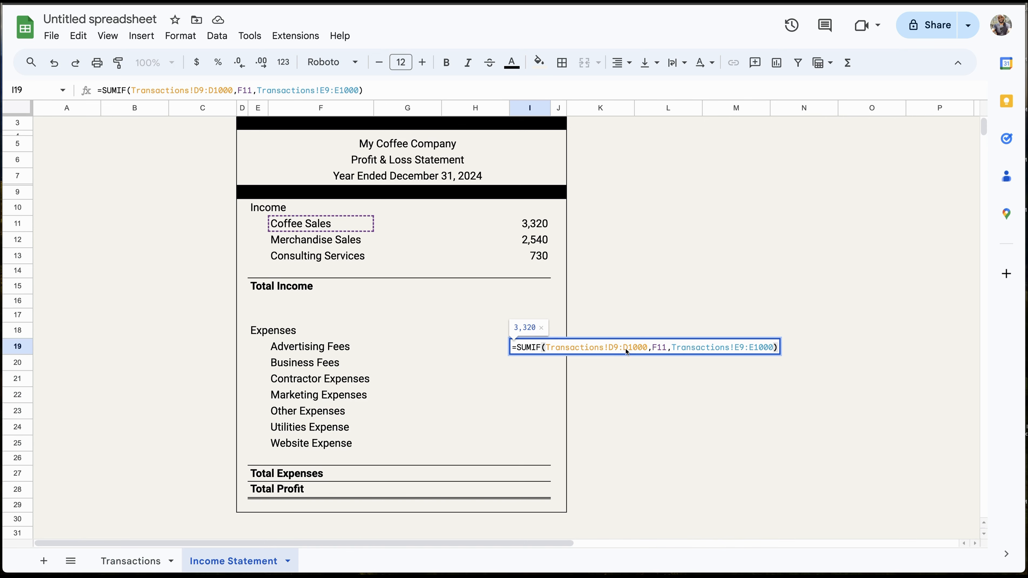
{"action": "left_click", "coordinate": [139, 564]}
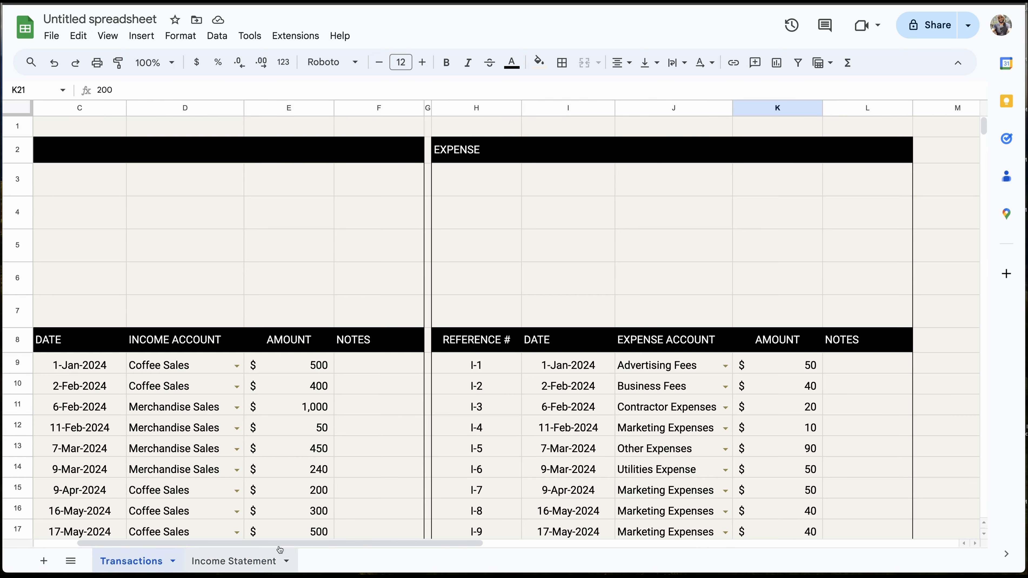
{"action": "left_click", "coordinate": [220, 563]}
{"action": "double_click", "coordinate": [532, 347]}
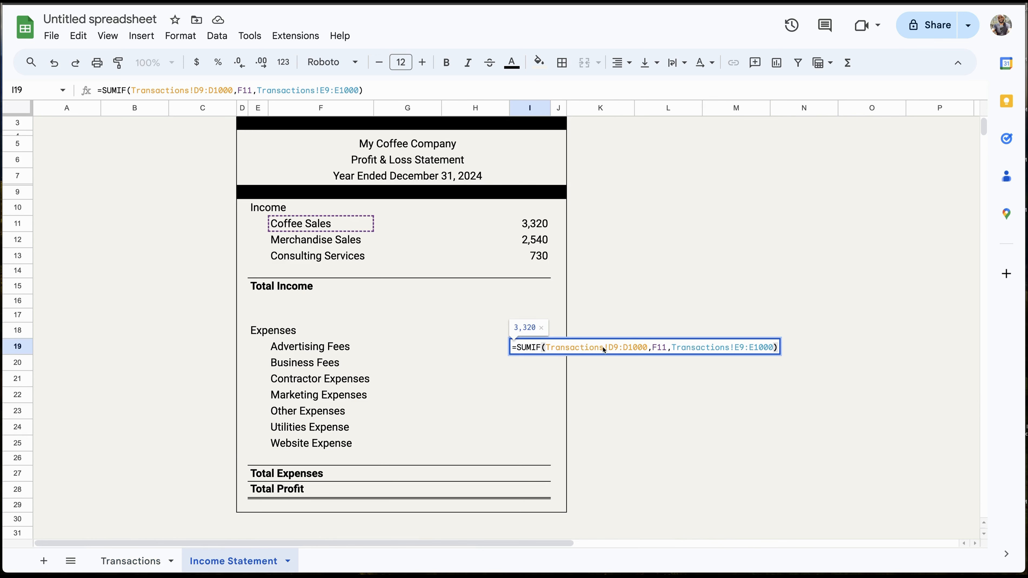
{"action": "left_click", "coordinate": [613, 349]}
{"action": "left_click", "coordinate": [612, 349]}
{"action": "key", "text": "BackSpace"}
{"action": "type", "text": "J"}
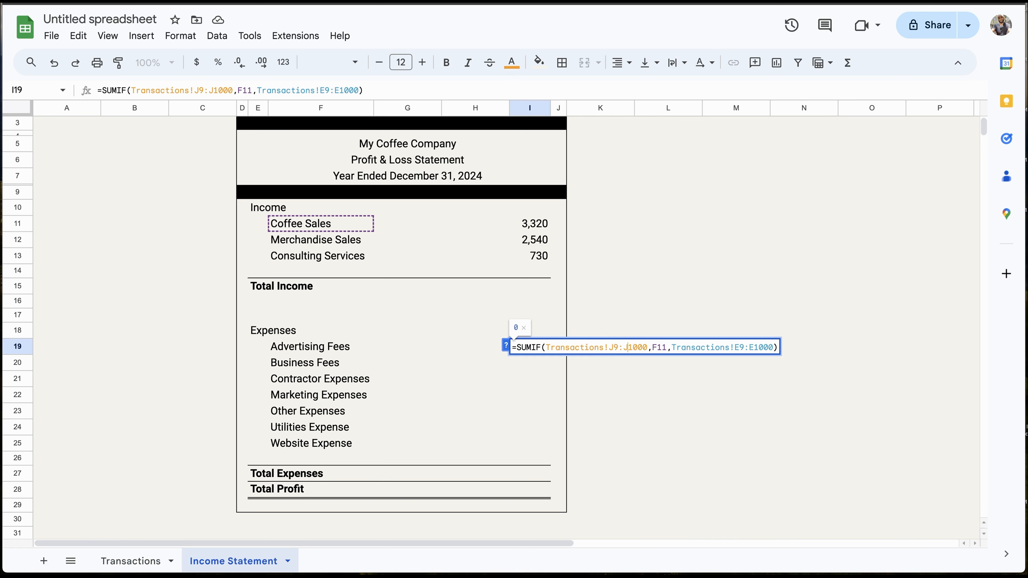
{"action": "key", "text": "Return"}
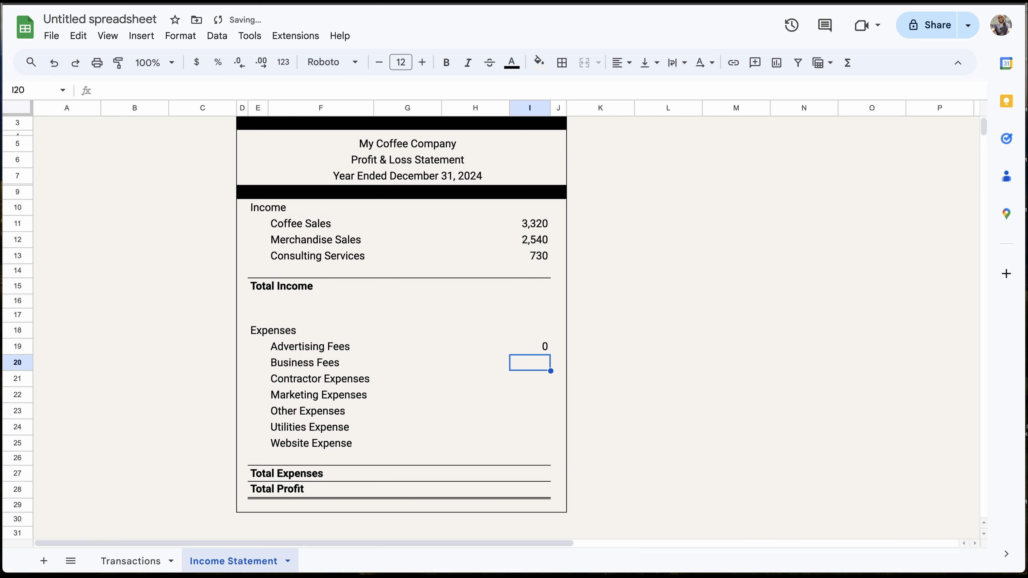
Change the sum range in the Advertising Fees SUMIF formula in I19 to Transactions!K9:K1000.
{"action": "left_click", "coordinate": [129, 561]}
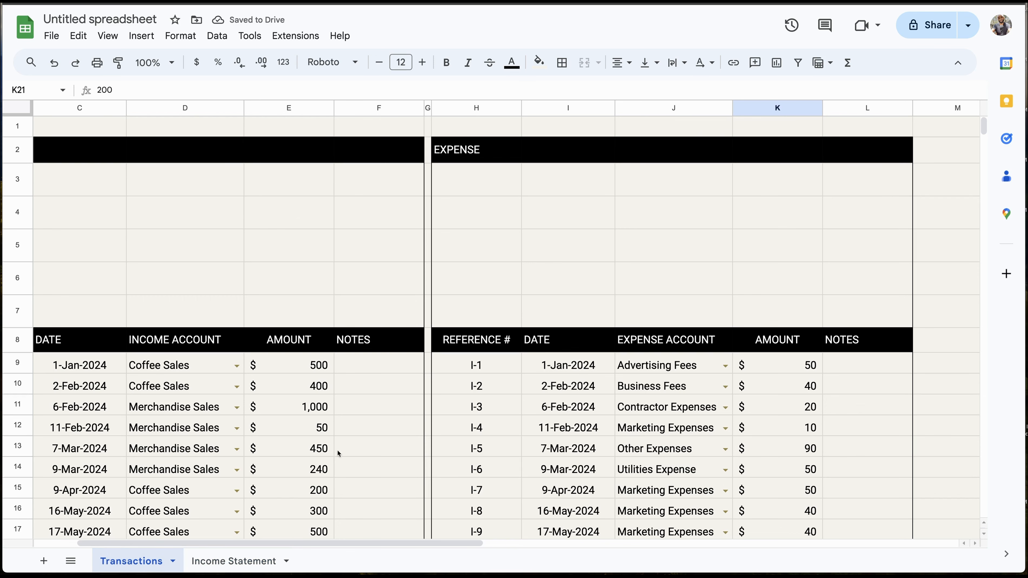
{"action": "left_click", "coordinate": [220, 561]}
{"action": "double_click", "coordinate": [520, 352]}
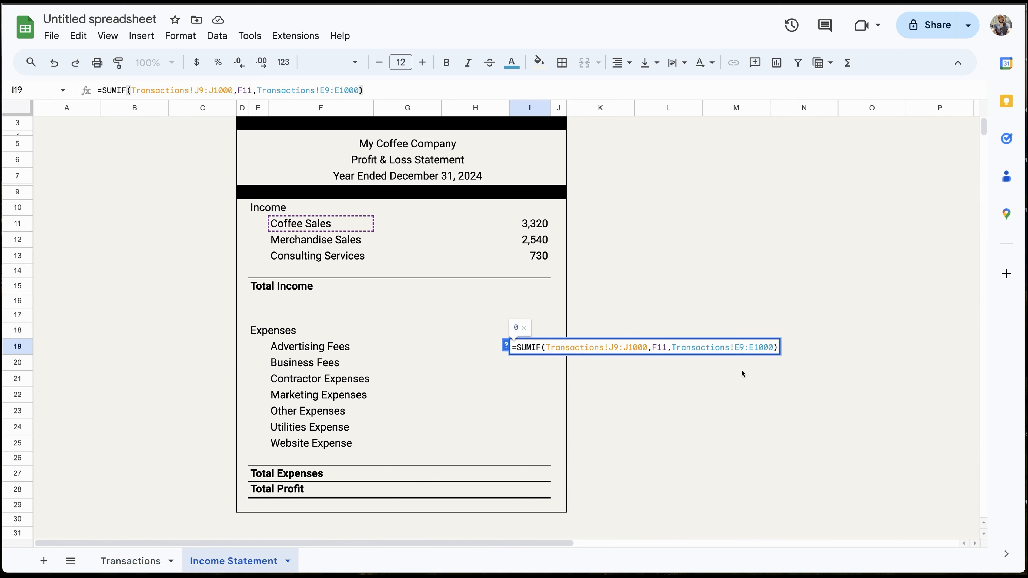
{"action": "key", "text": "BackSpace"}
{"action": "type", "text": "K"}
{"action": "left_click", "coordinate": [755, 350]}
{"action": "key", "text": "BackSpace"}
{"action": "type", "text": "K"}
{"action": "key", "text": "Return"}
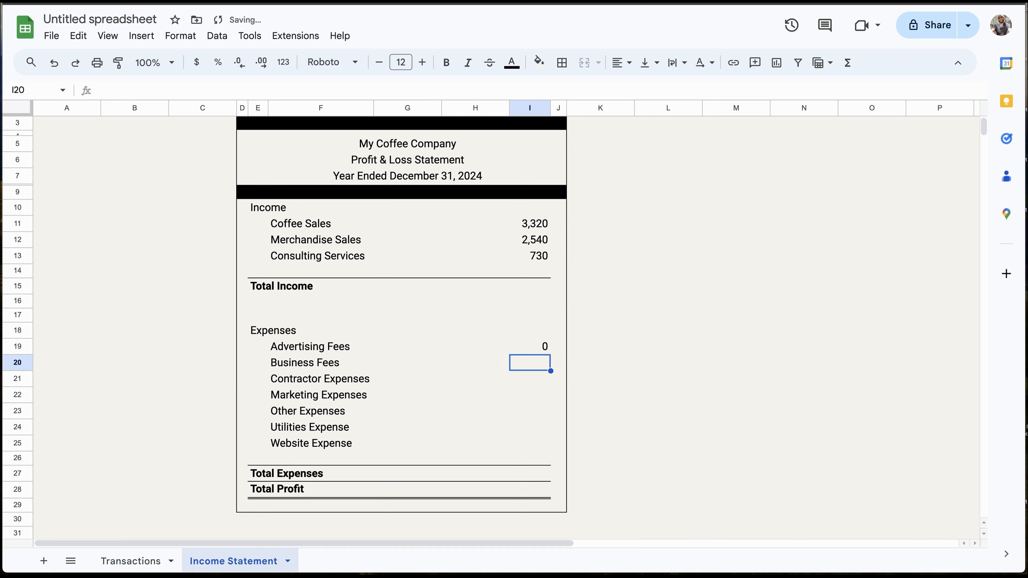
Change the criterion in the Advertising Fees SUMIF formula in I19 to F19.
{"action": "double_click", "coordinate": [525, 349]}
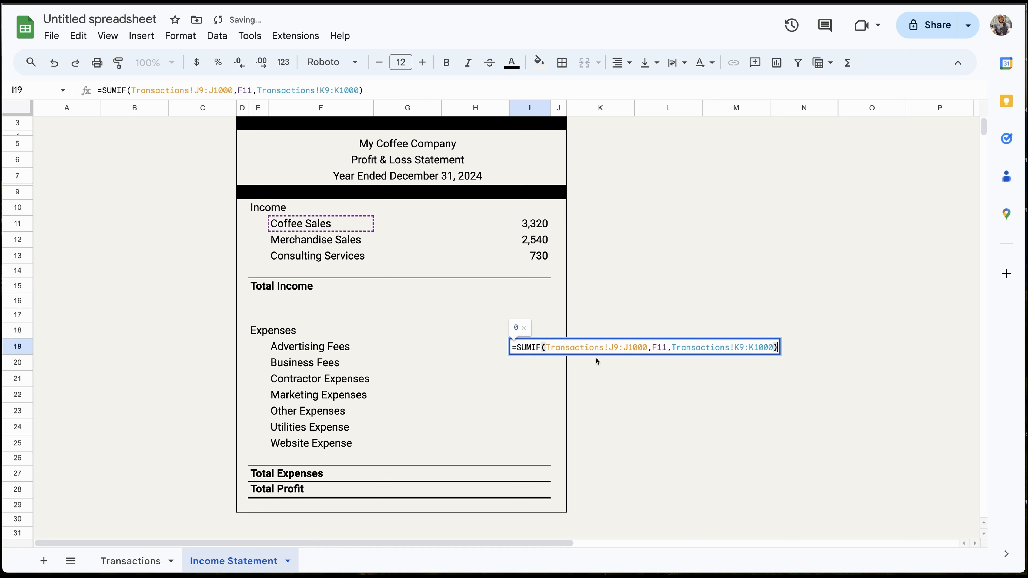
{"action": "left_click", "coordinate": [666, 349]}
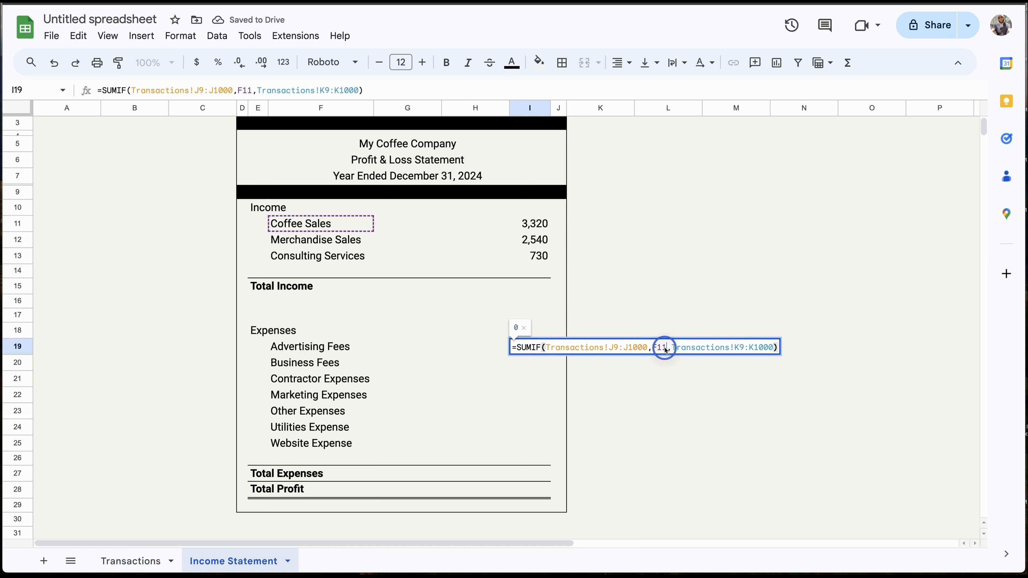
{"action": "key", "text": "BackSpace"}
{"action": "type", "text": "9"}
{"action": "key", "text": "Return"}
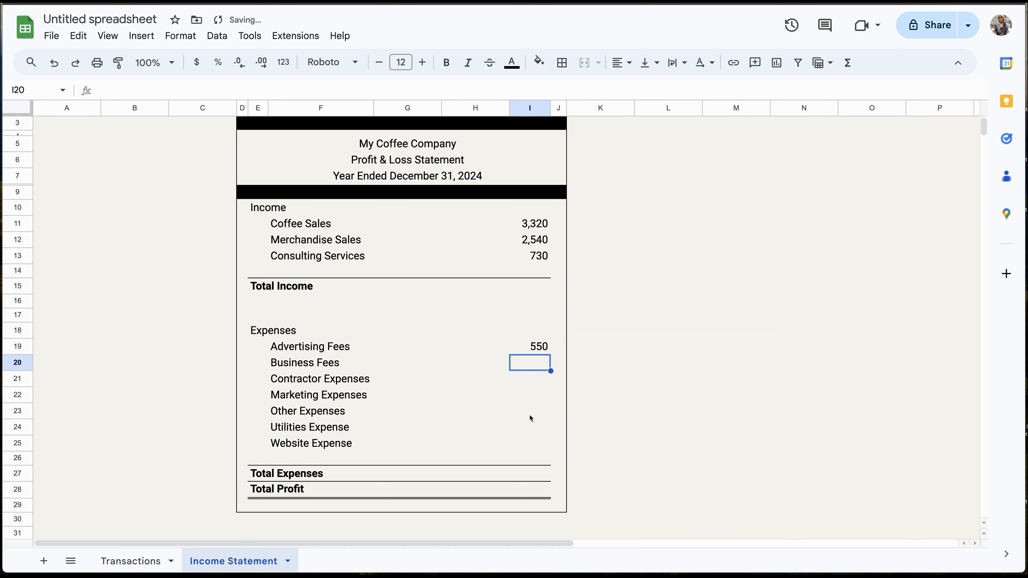
Copy the Advertising Fees SUMIF formula text into I20 for Business Fees and set its criterion to F20.
{"action": "left_click", "coordinate": [542, 346]}
{"action": "triple_click", "coordinate": [537, 347]}
{"action": "key", "text": "ctrl+c"}
{"action": "double_click", "coordinate": [530, 361]}
{"action": "key", "text": "ctrl+v"}
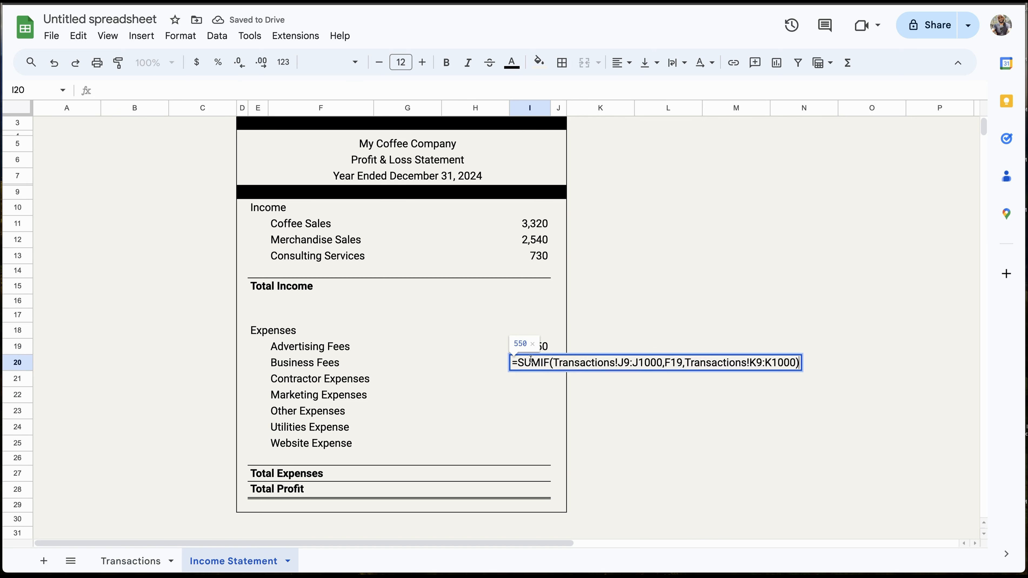
{"action": "left_click", "coordinate": [666, 363]}
{"action": "key", "text": "BackSpace"}
{"action": "key", "text": "BackSpace"}
{"action": "type", "text": "20"}
{"action": "key", "text": "Return"}
Paste the copied SUMIF formula into I21 for Contractor Expenses and set its criterion to F21.
{"action": "double_click", "coordinate": [540, 379]}
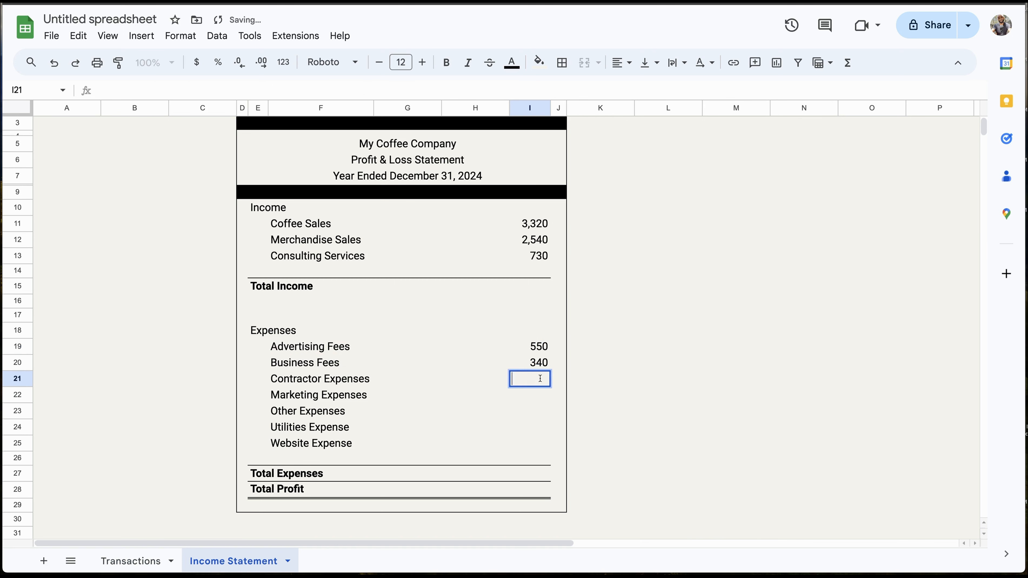
{"action": "key", "text": "ctrl+v"}
{"action": "left_click", "coordinate": [666, 379]}
{"action": "key", "text": "BackSpace"}
{"action": "key", "text": "BackSpace"}
{"action": "type", "text": "21"}
{"action": "key", "text": "Return"}
Paste the copied SUMIF formula into I22 for Marketing Expenses and set its criterion to F22.
{"action": "double_click", "coordinate": [528, 395]}
{"action": "key", "text": "ctrl+v"}
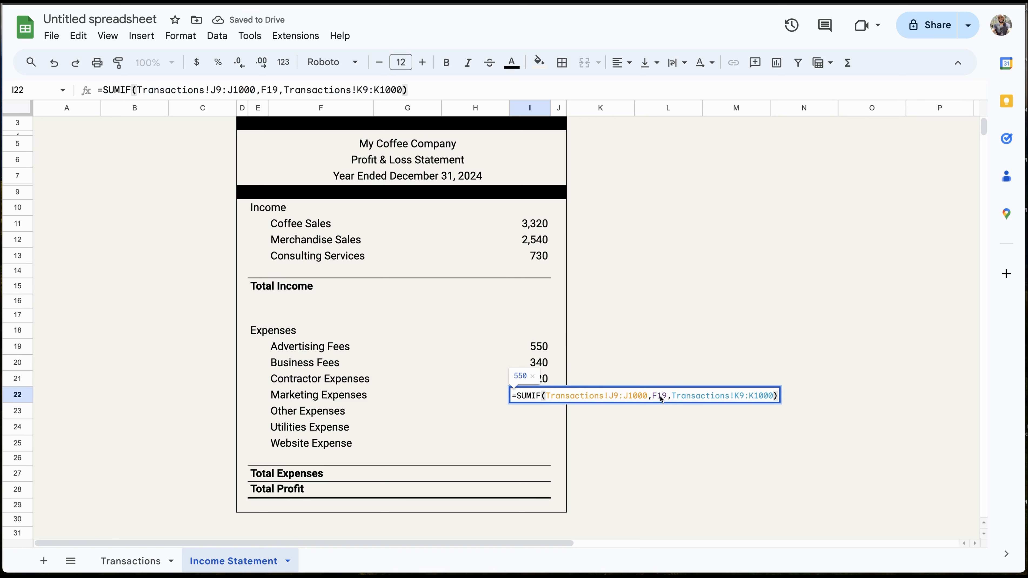
{"action": "left_click", "coordinate": [663, 399]}
{"action": "key", "text": "Up"}
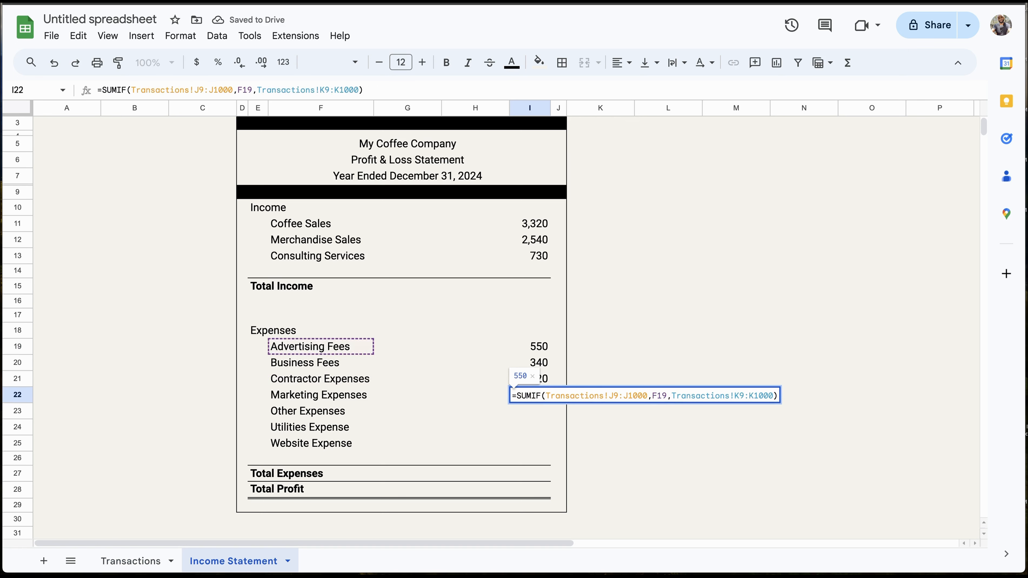
{"action": "left_click", "coordinate": [666, 396]}
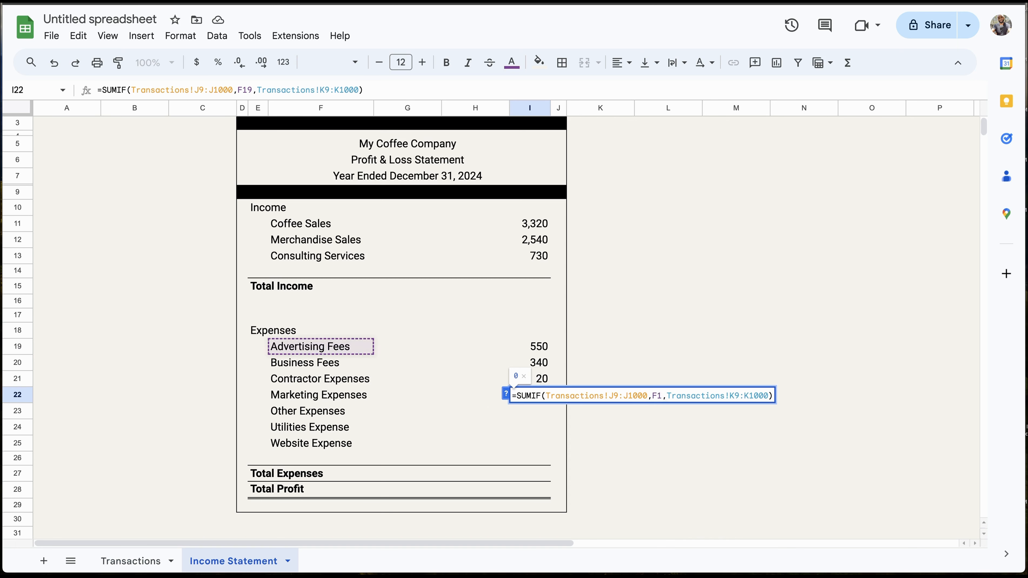
{"action": "key", "text": "BackSpace"}
{"action": "key", "text": "BackSpace"}
{"action": "type", "text": "22"}
{"action": "key", "text": "Return"}
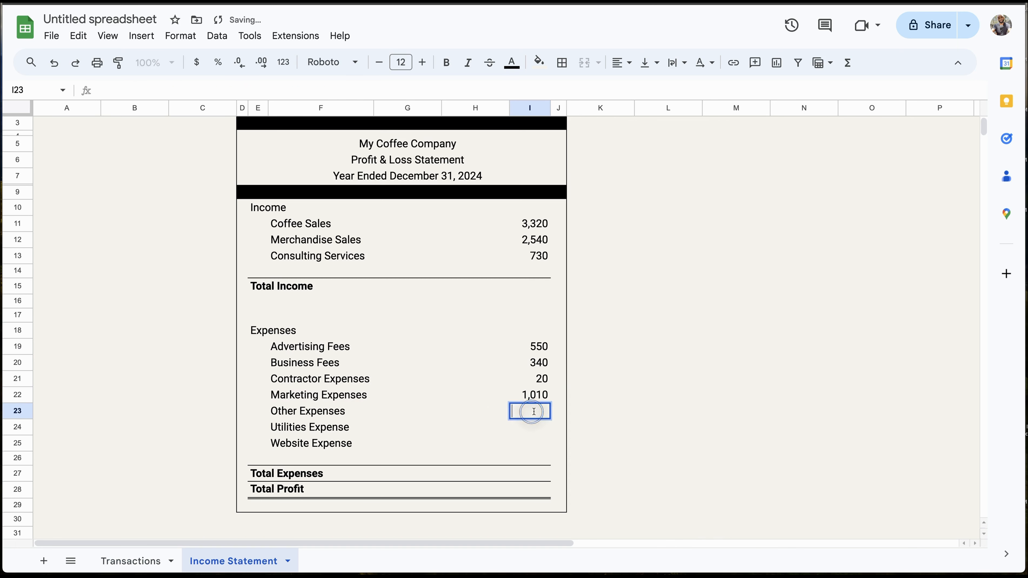
Paste the copied SUMIF formula into I23 for Other Expenses and set its criterion to F23.
{"action": "key", "text": "Return"}
{"action": "key", "text": "super+v"}
{"action": "left_click", "coordinate": [668, 414]}
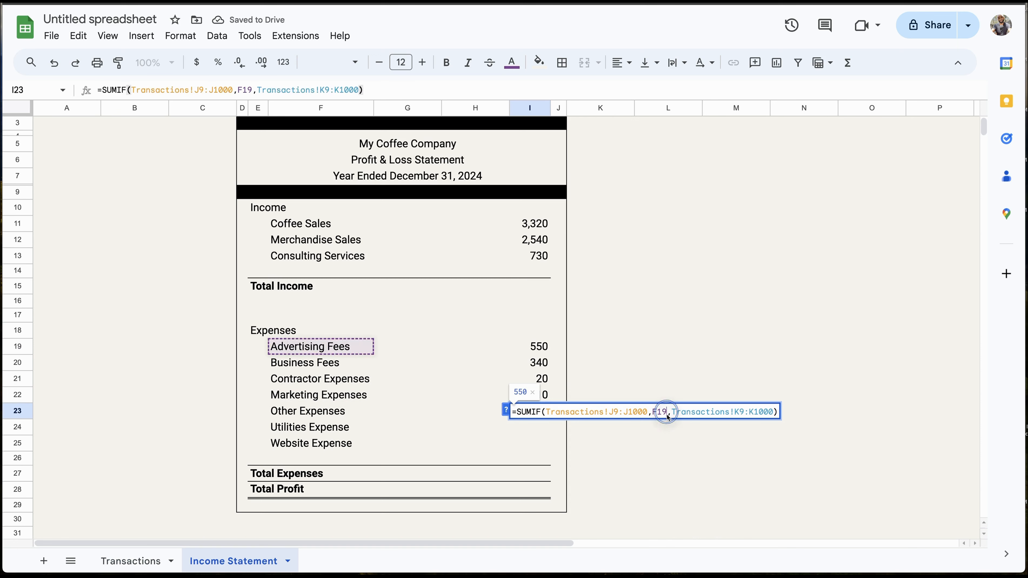
{"action": "key", "text": "BackSpace"}
{"action": "key", "text": "BackSpace"}
{"action": "type", "text": "23"}
{"action": "key", "text": "Return"}
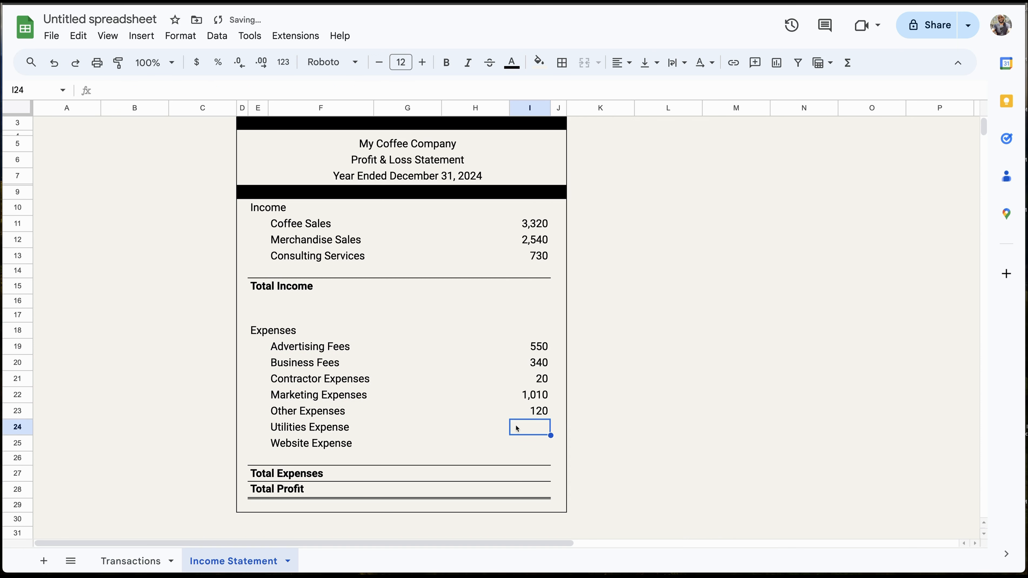
Paste the copied SUMIF formula into I24 for Utilities Expense and set its criterion to F24.
{"action": "key", "text": "Return"}
{"action": "key", "text": "super+v"}
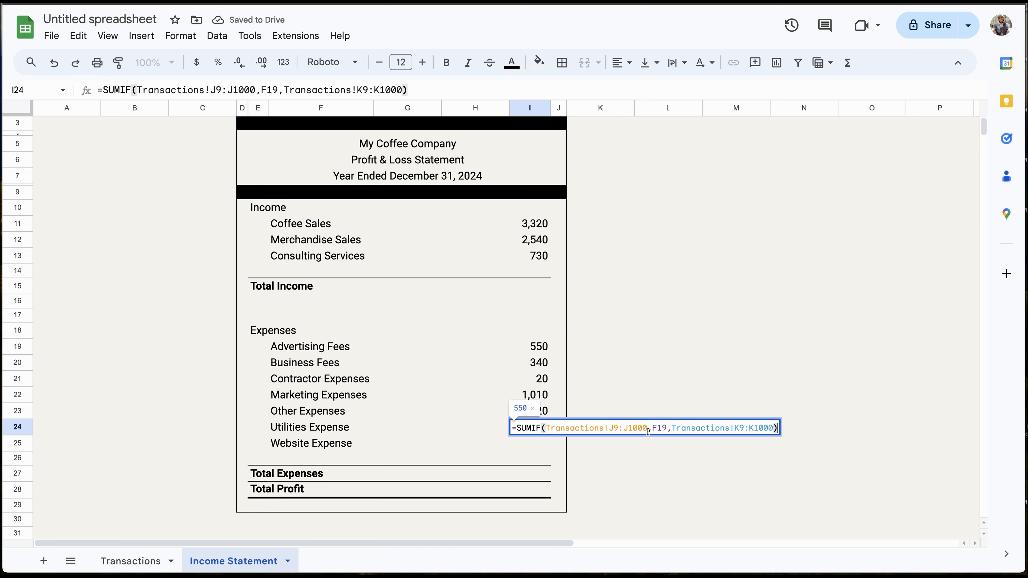
{"action": "left_click", "coordinate": [665, 427]}
{"action": "key", "text": "BackSpace"}
{"action": "key", "text": "BackSpace"}
{"action": "type", "text": "2"}
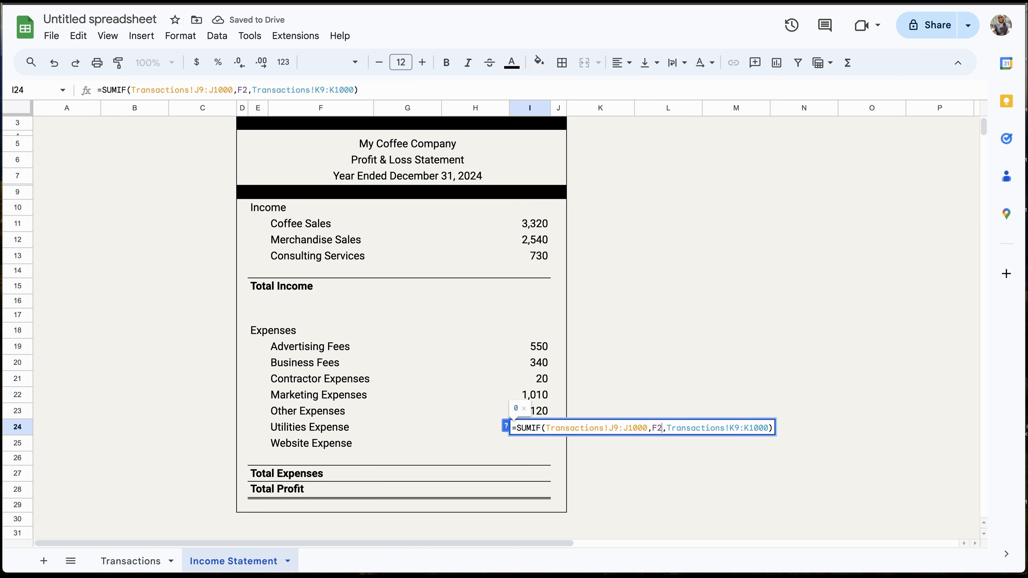
{"action": "type", "text": "4"}
{"action": "key", "text": "Return"}
Paste the copied SUMIF formula into I25 for Website Expense and set its criterion to F25.
{"action": "key", "text": "Return"}
{"action": "key", "text": "super+v"}
{"action": "left_click", "coordinate": [665, 445]}
{"action": "key", "text": "BackSpace"}
{"action": "key", "text": "BackSpace"}
{"action": "type", "text": "25"}
{"action": "key", "text": "Return"}
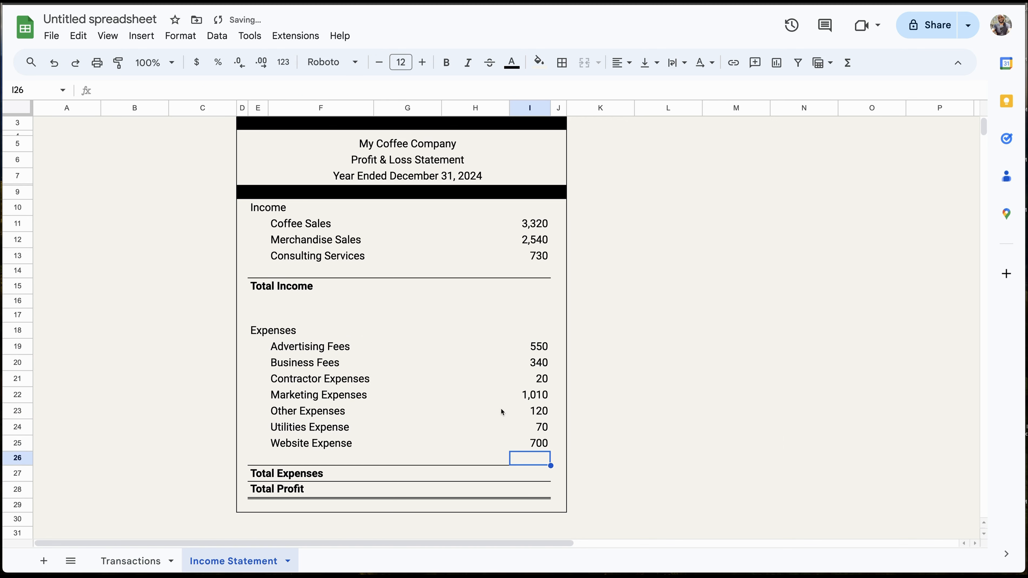
Check the Advertising Fees total in I19 against the sum of the Advertising Fees amounts in K9 and K26 on the Transactions sheet.
{"action": "left_click_drag", "start_coordinate": [533, 345], "coordinate": [544, 440]}
{"action": "left_click", "coordinate": [489, 397]}
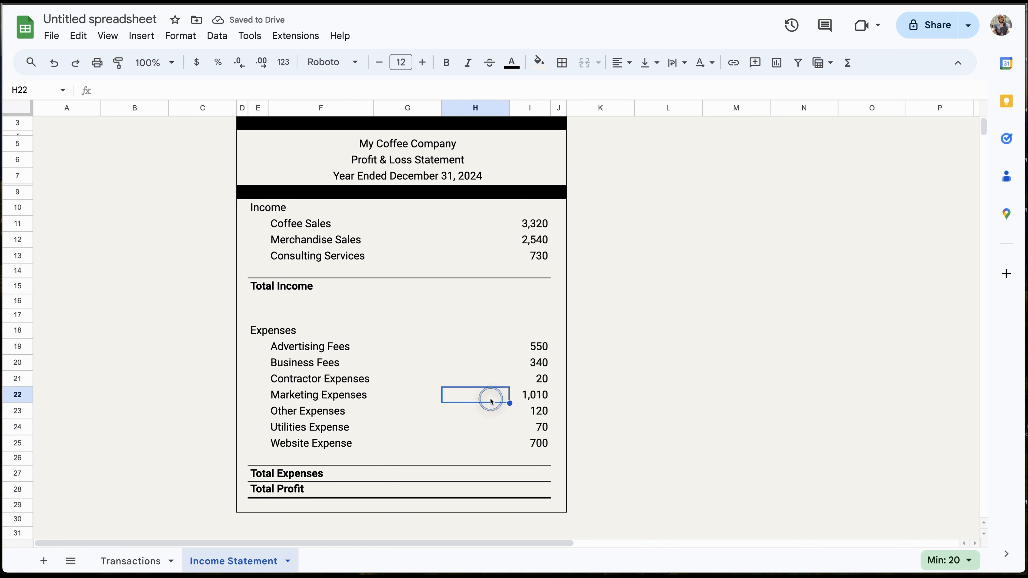
{"action": "left_click", "coordinate": [533, 347]}
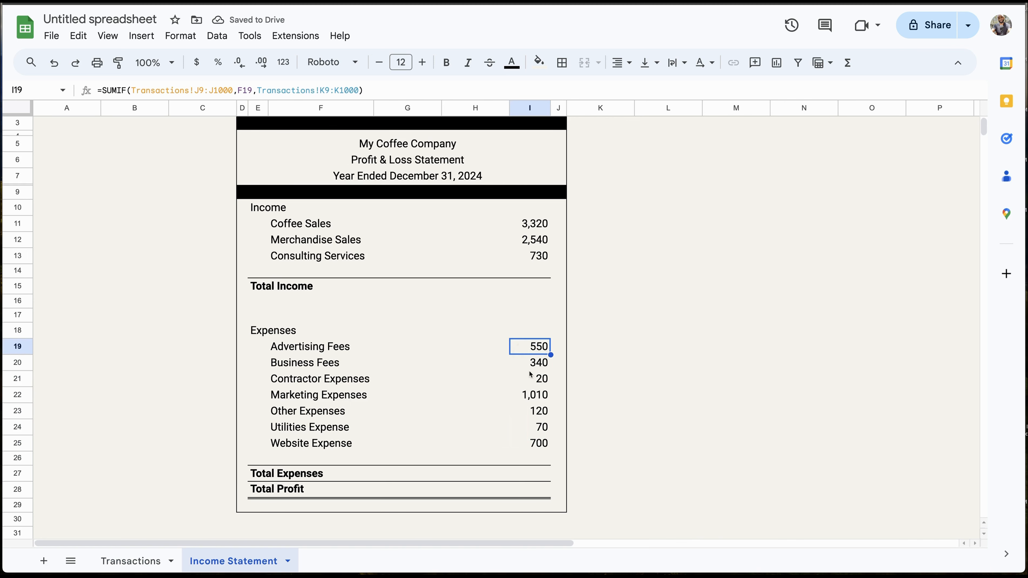
{"action": "left_click", "coordinate": [132, 561]}
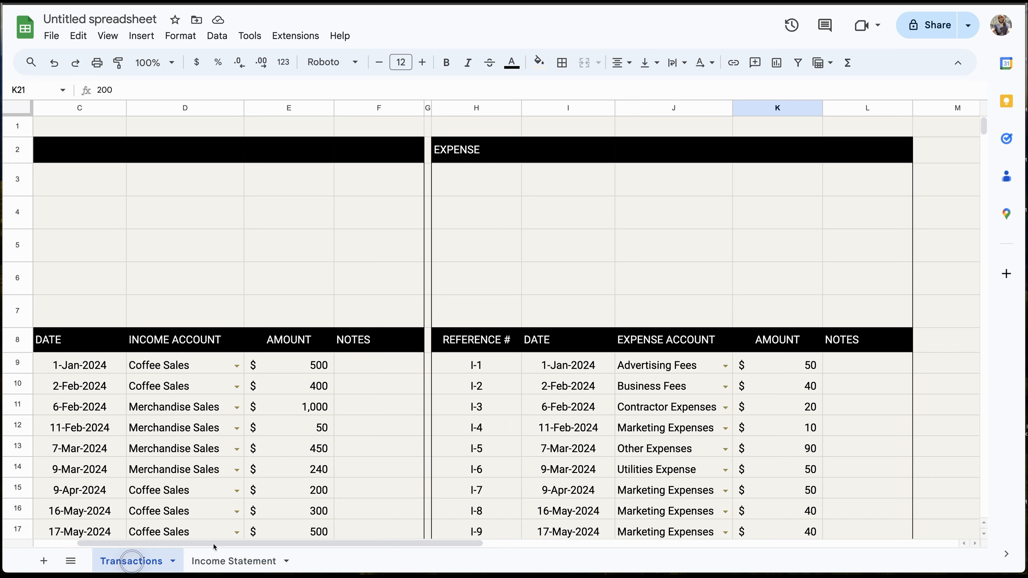
{"action": "scroll", "coordinate": [771, 430], "scroll_direction": "down", "scroll_amount": 3}
{"action": "left_click", "coordinate": [811, 253]}
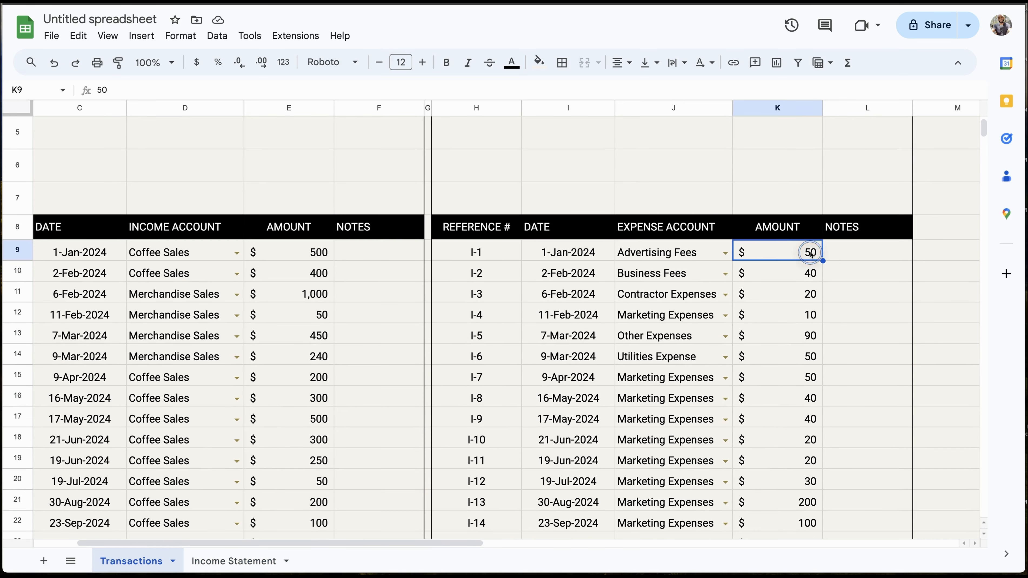
{"action": "scroll", "coordinate": [770, 407], "scroll_direction": "down", "scroll_amount": 3}
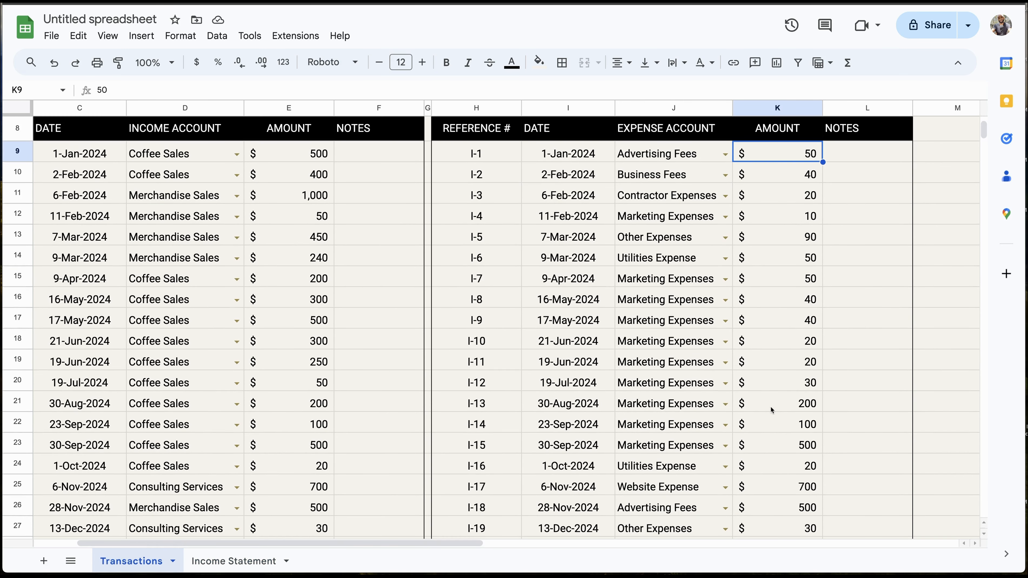
{"action": "left_click", "coordinate": [795, 509], "text": "ctrl"}
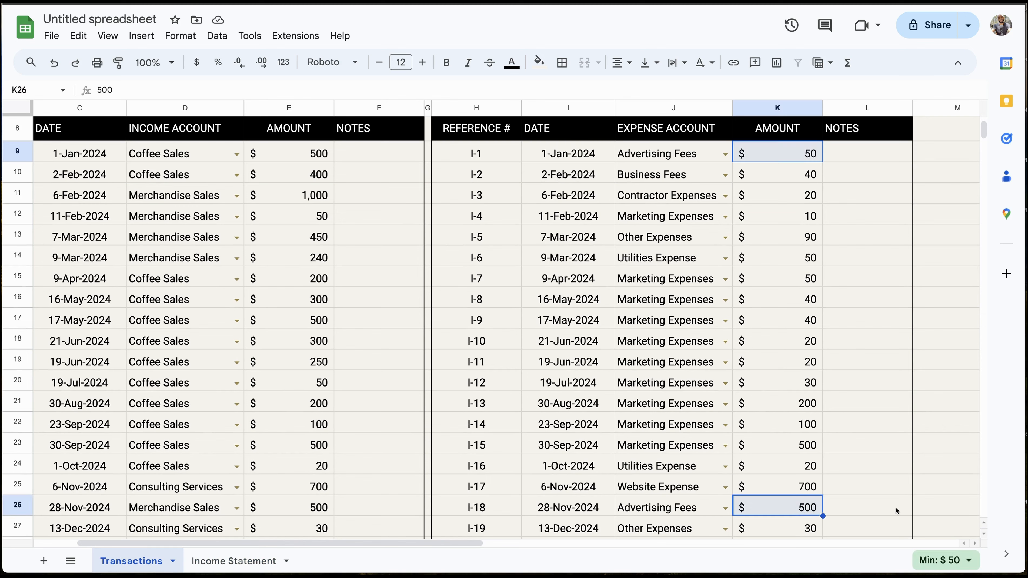
{"action": "left_click", "coordinate": [850, 336]}
{"action": "left_click", "coordinate": [789, 509]}
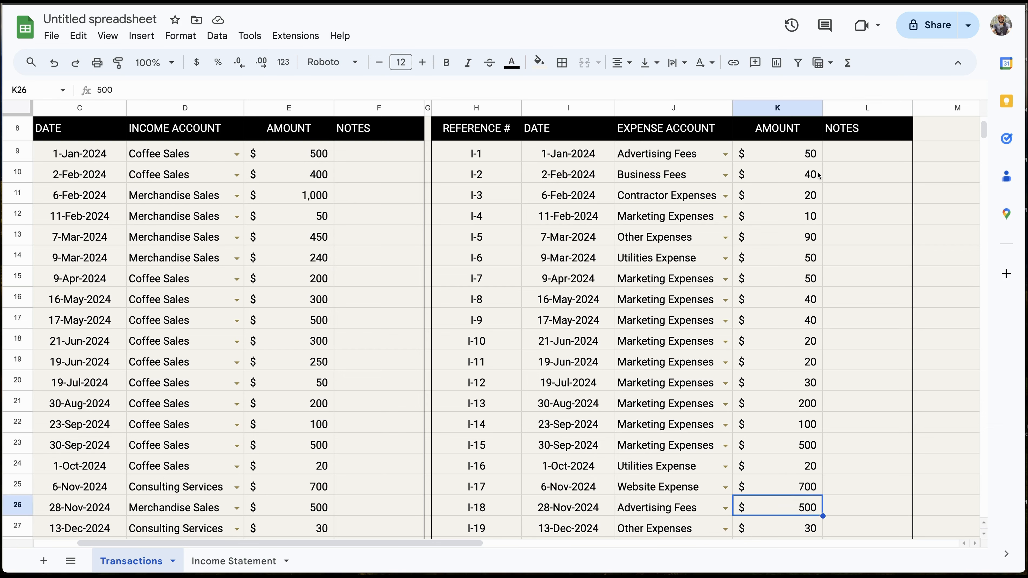
{"action": "left_click", "coordinate": [803, 156], "text": "ctrl"}
{"action": "left_click", "coordinate": [955, 561]}
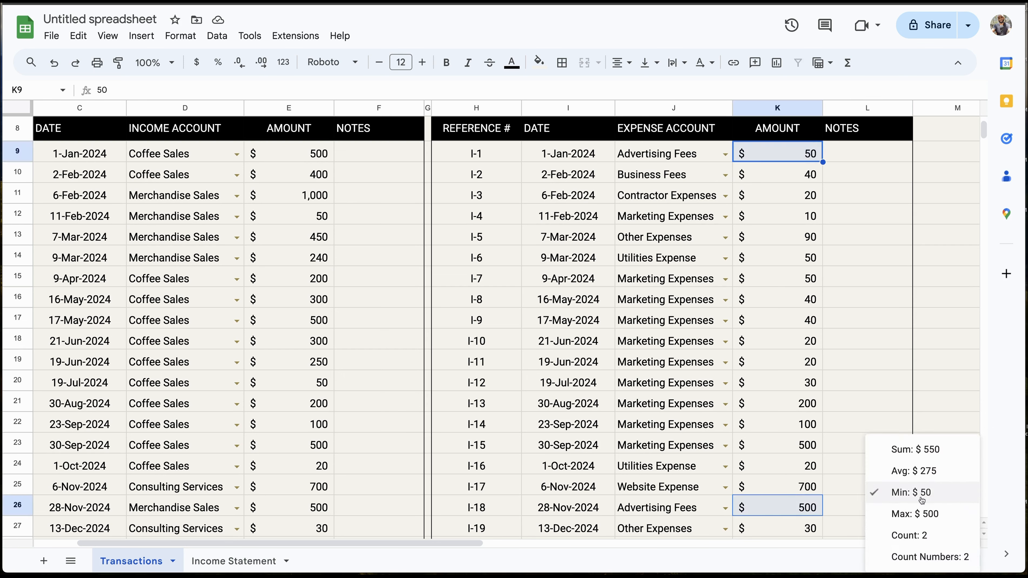
{"action": "left_click", "coordinate": [908, 450]}
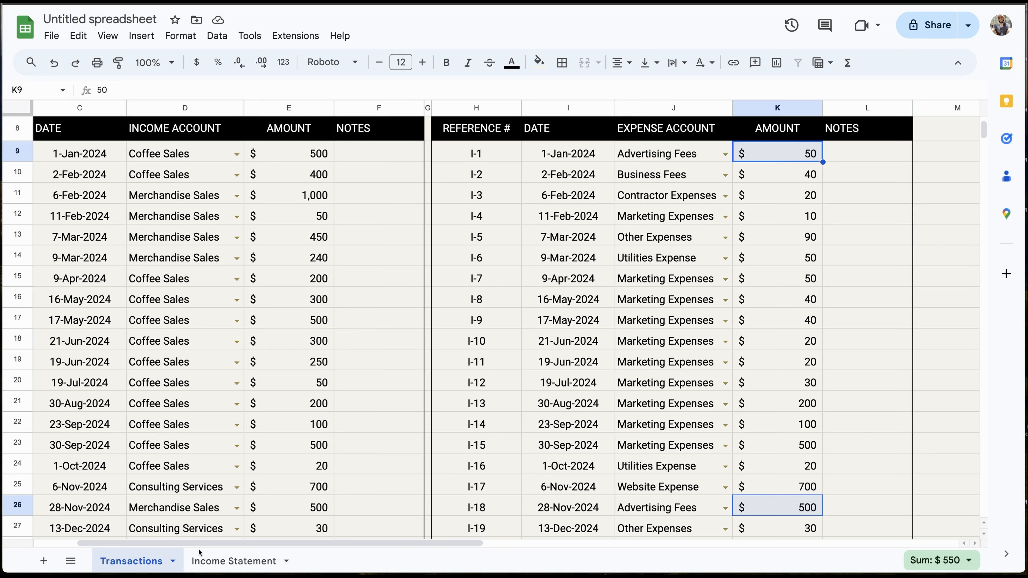
On the Income Statement sheet, calculate Total Income in I15 with a SUM of I11:I14.
{"action": "left_click", "coordinate": [209, 560]}
{"action": "left_click", "coordinate": [611, 418]}
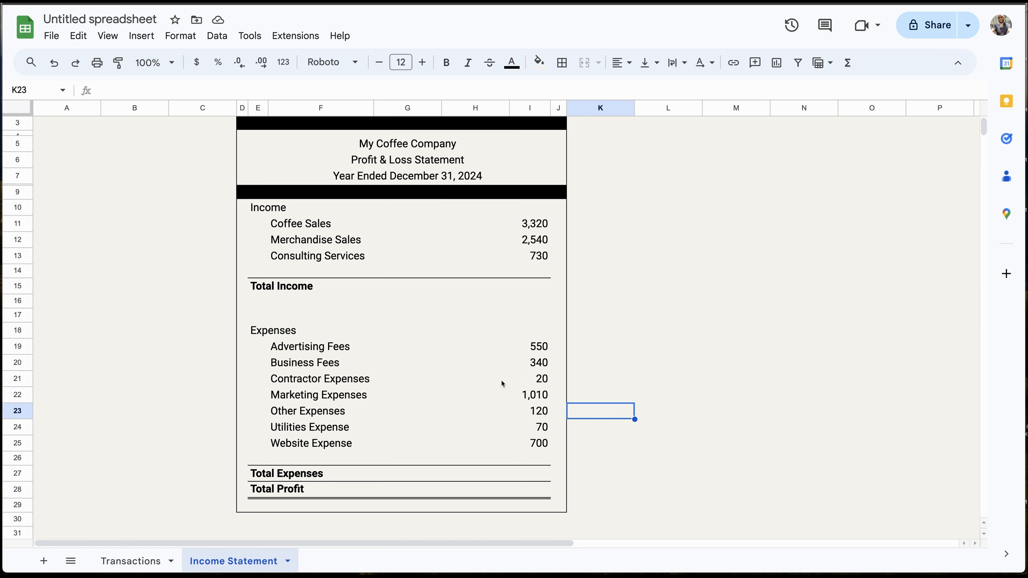
{"action": "left_click", "coordinate": [547, 286]}
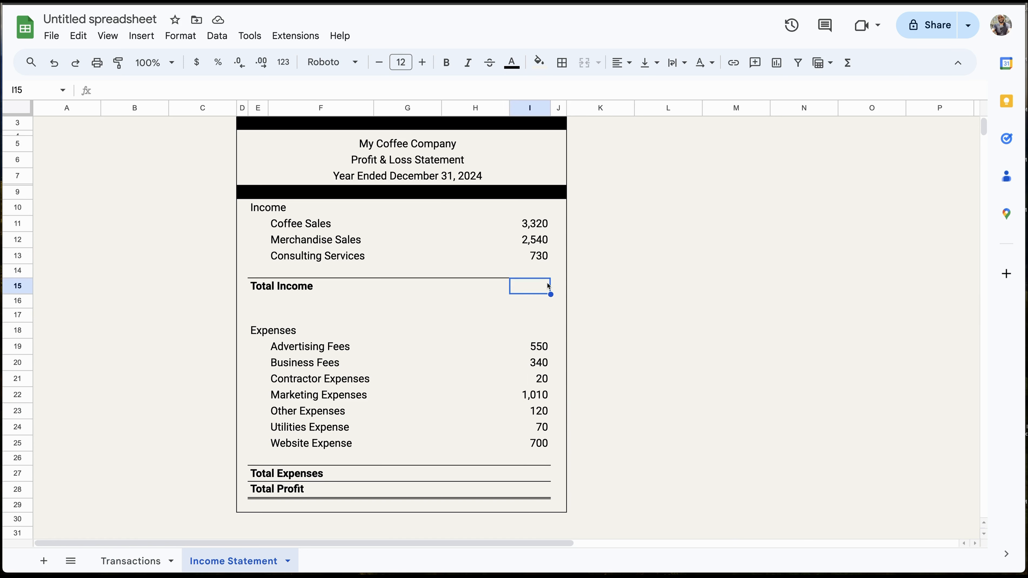
{"action": "type", "text": "=SUM("}
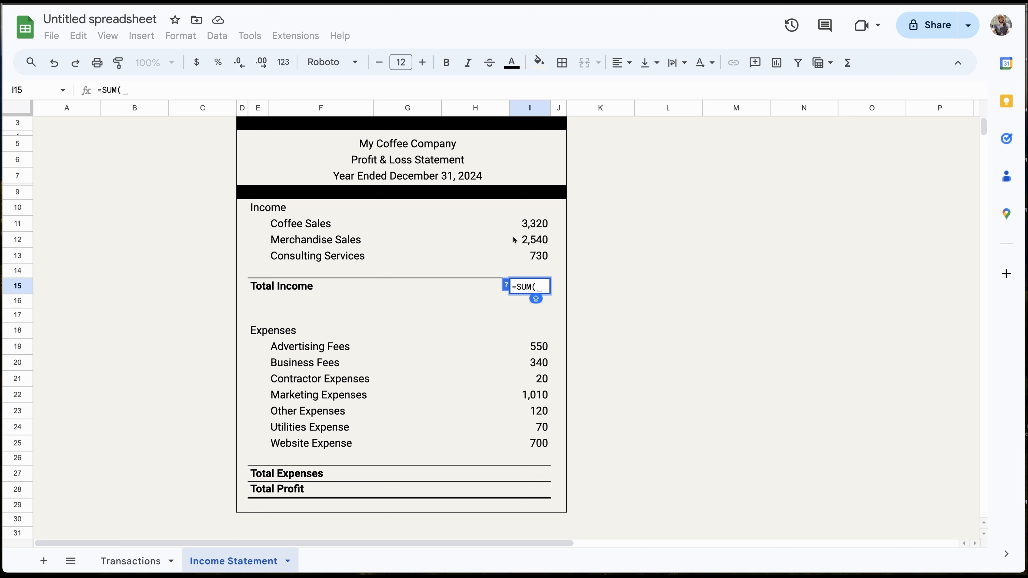
{"action": "left_click_drag", "start_coordinate": [532, 224], "coordinate": [535, 271]}
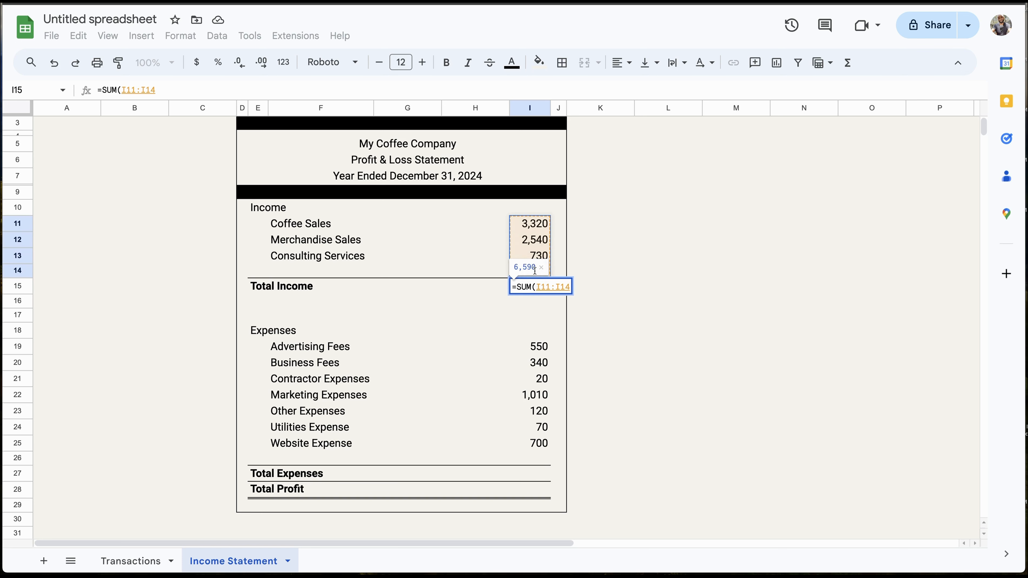
{"action": "key", "text": "Return"}
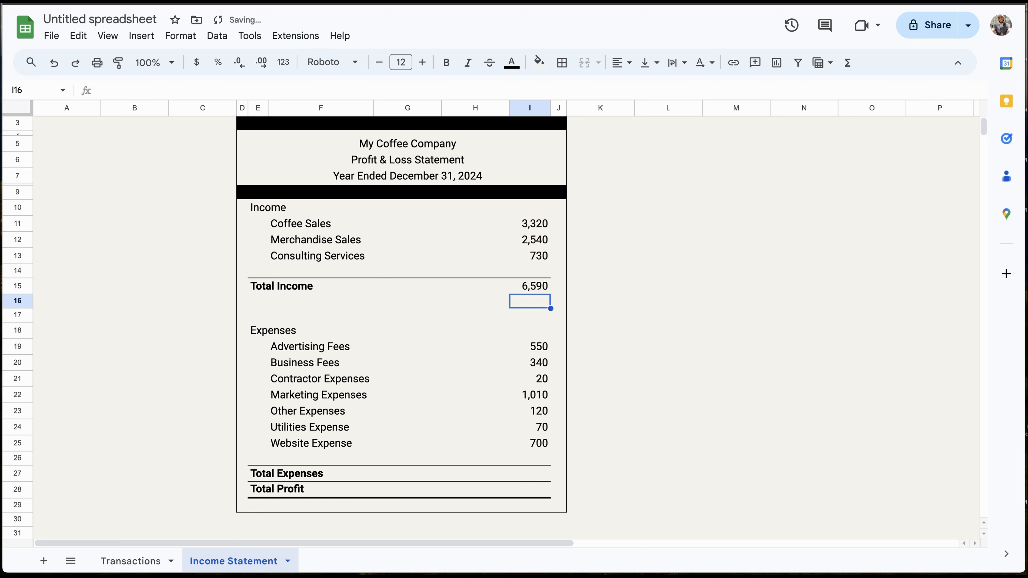
Calculate Total Expenses in I27 with the formula =SUM(I19:I26).
{"action": "left_click", "coordinate": [543, 472]}
{"action": "type", "text": "="}
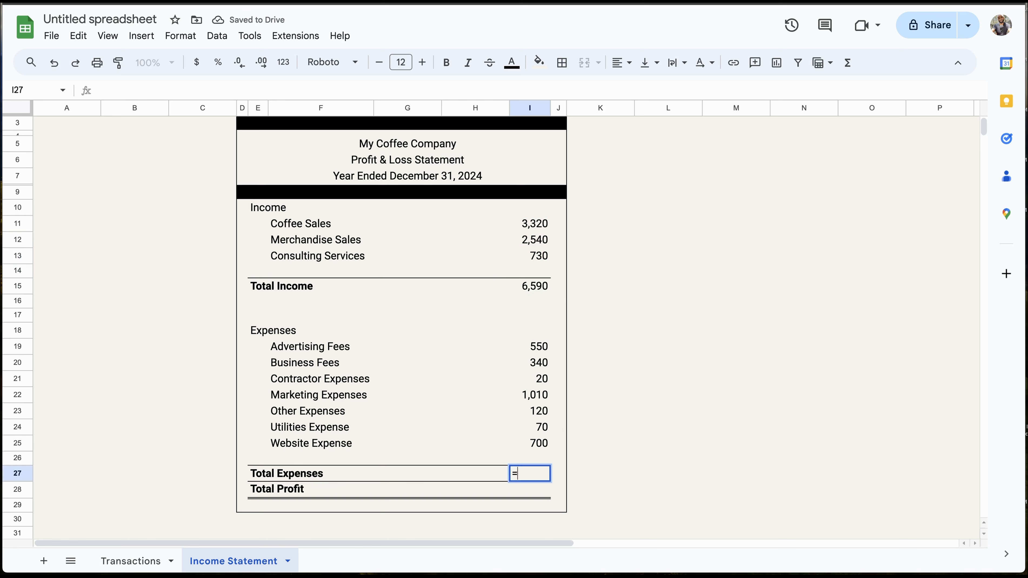
{"action": "type", "text": "SUM("}
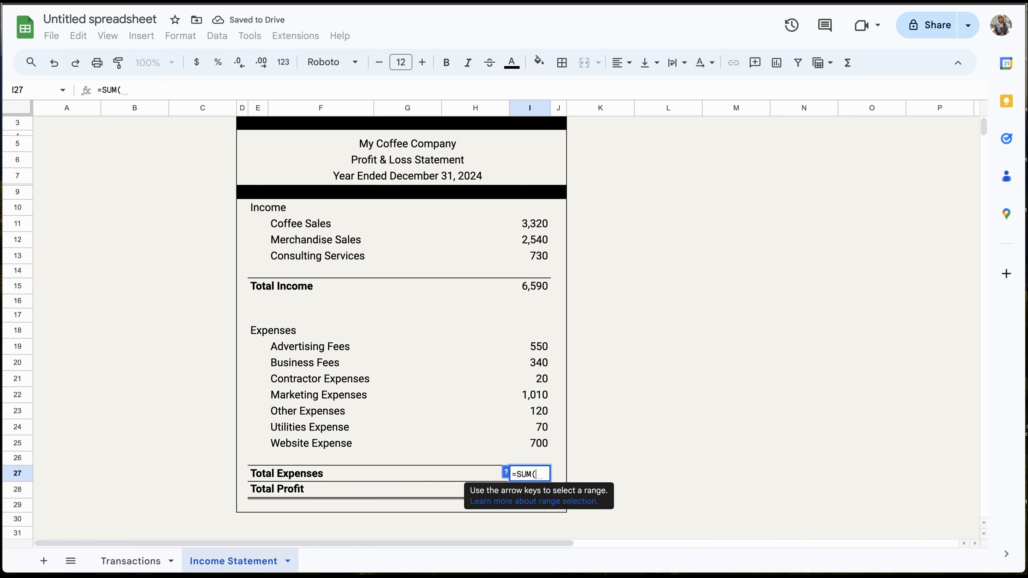
{"action": "left_click_drag", "start_coordinate": [529, 340], "coordinate": [526, 455]}
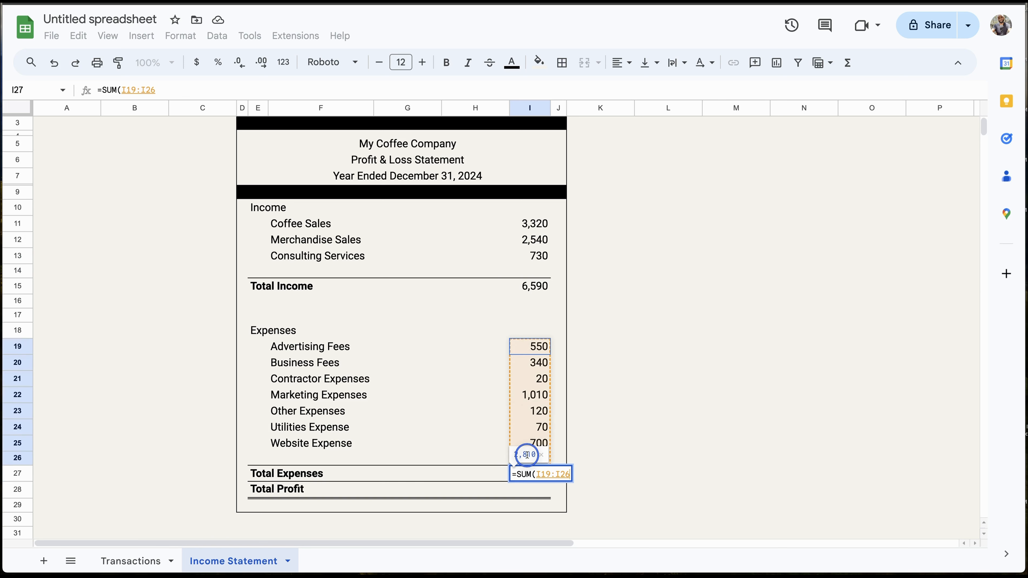
{"action": "type", "text": ")"}
{"action": "key", "text": "Return"}
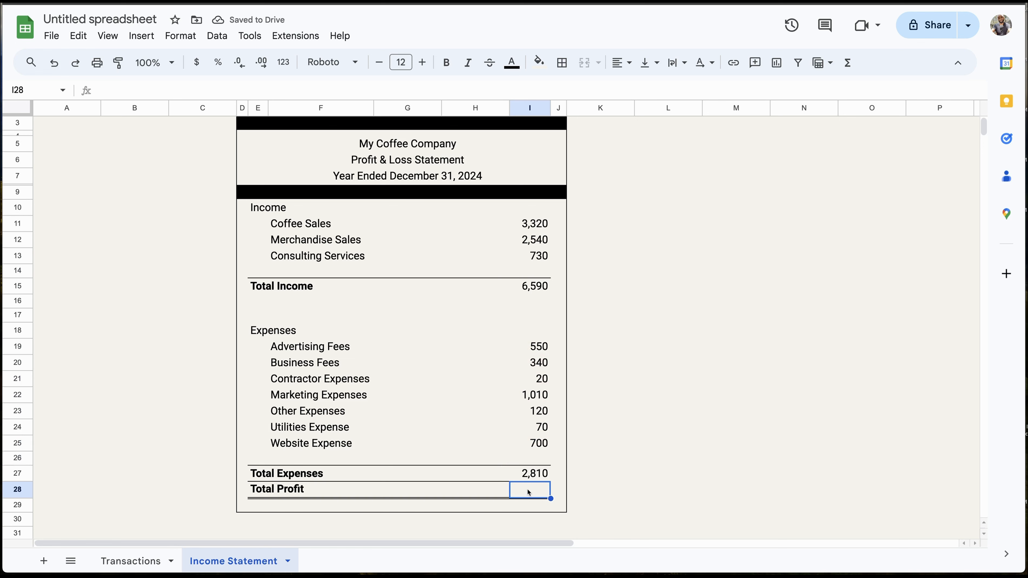
Calculate Total Profit in I28 as Total Income minus Total Expenses with the formula =I15-I27.
{"action": "type", "text": "="}
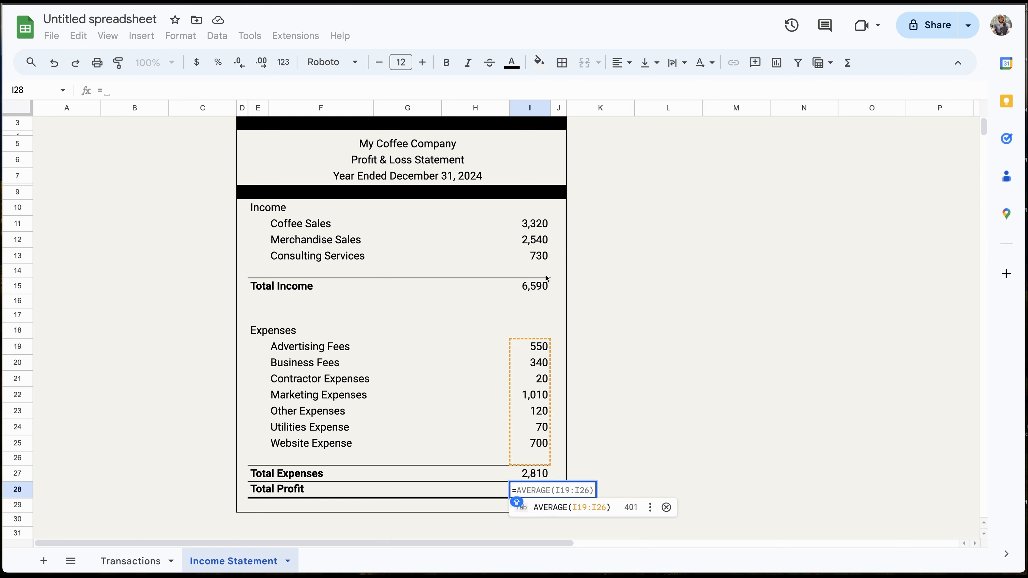
{"action": "left_click", "coordinate": [543, 285]}
{"action": "type", "text": "-"}
{"action": "left_click", "coordinate": [542, 470]}
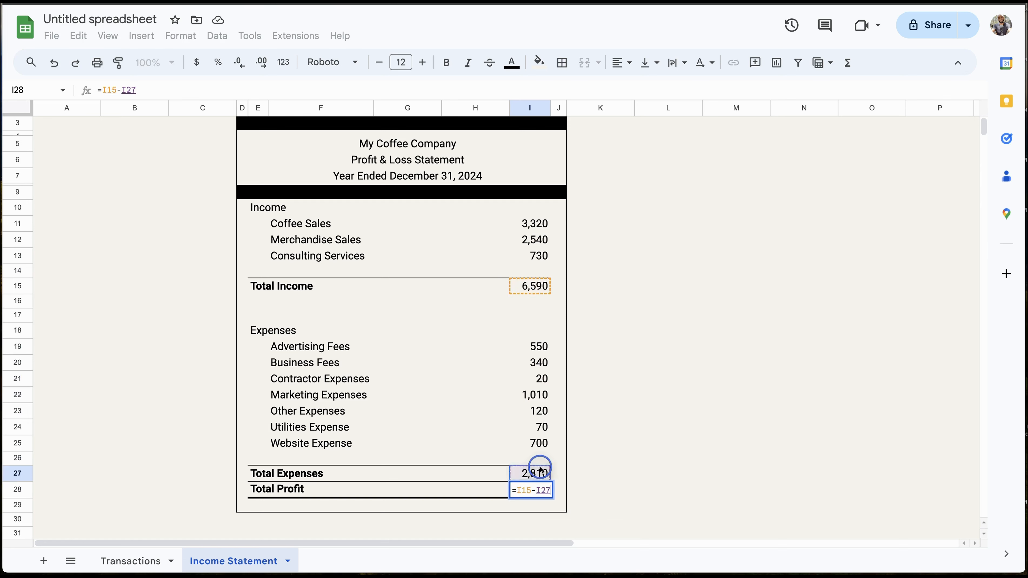
{"action": "key", "text": "Return"}
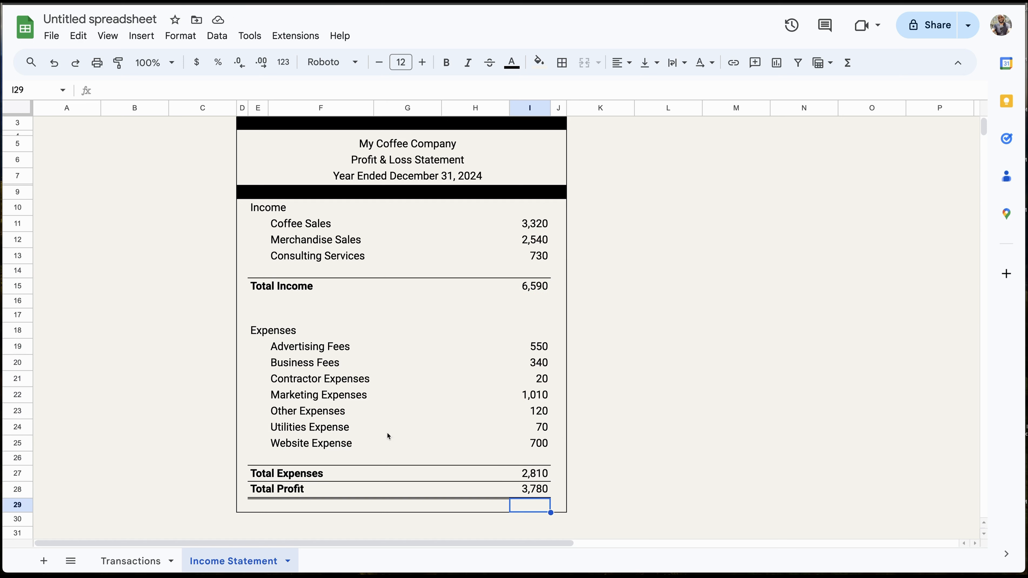
On the Transactions sheet, change the first Advertising Fees amount in K9 to 10000 to test the linked totals.
{"action": "left_click", "coordinate": [152, 561]}
{"action": "scroll", "coordinate": [723, 409], "scroll_direction": "down", "scroll_amount": 3}
{"action": "scroll", "coordinate": [729, 414], "scroll_direction": "up", "scroll_amount": 2}
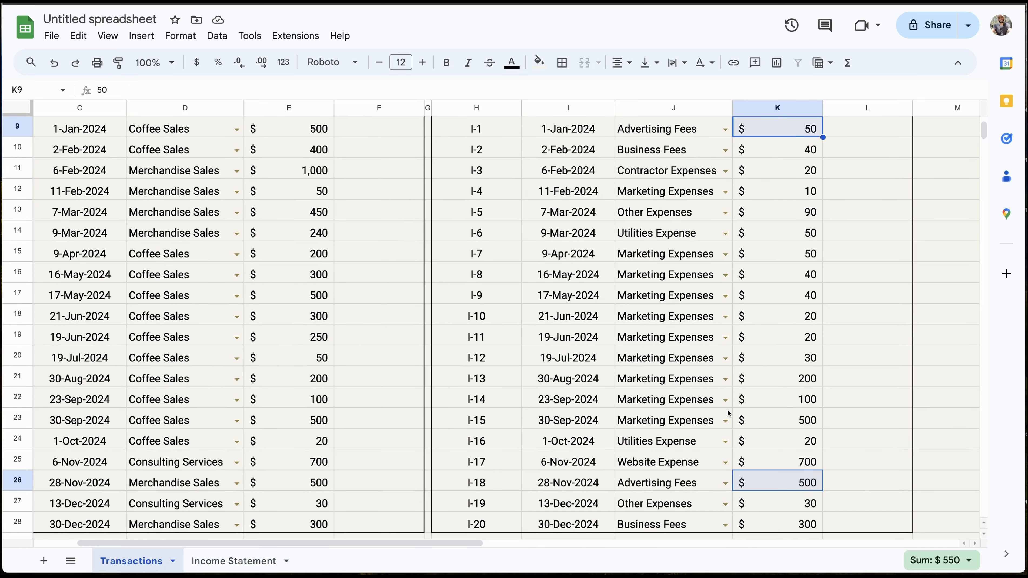
{"action": "scroll", "coordinate": [729, 414], "scroll_direction": "up", "scroll_amount": 1}
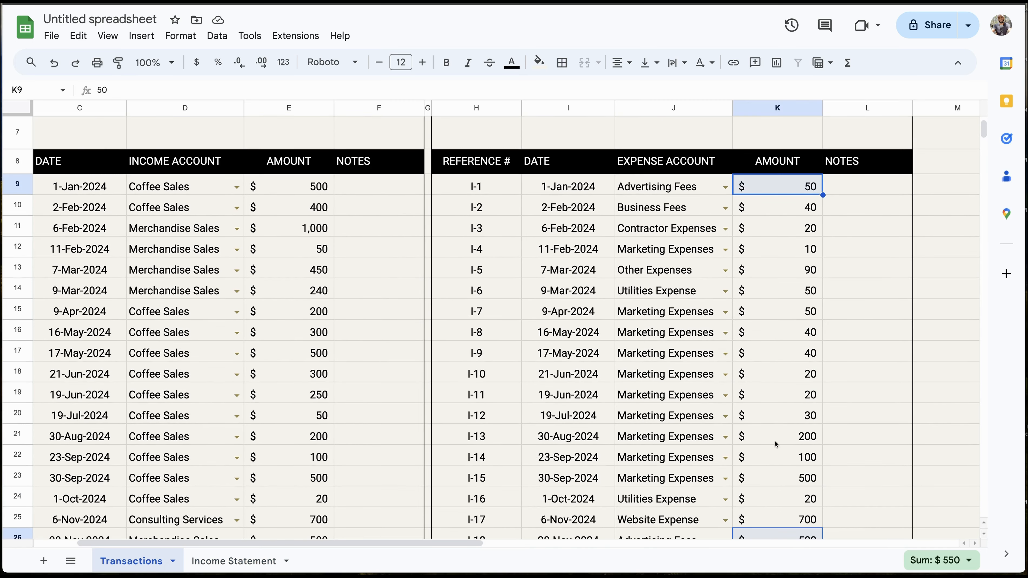
{"action": "left_click", "coordinate": [796, 186]}
{"action": "type", "text": "10000"}
{"action": "key", "text": "Return"}
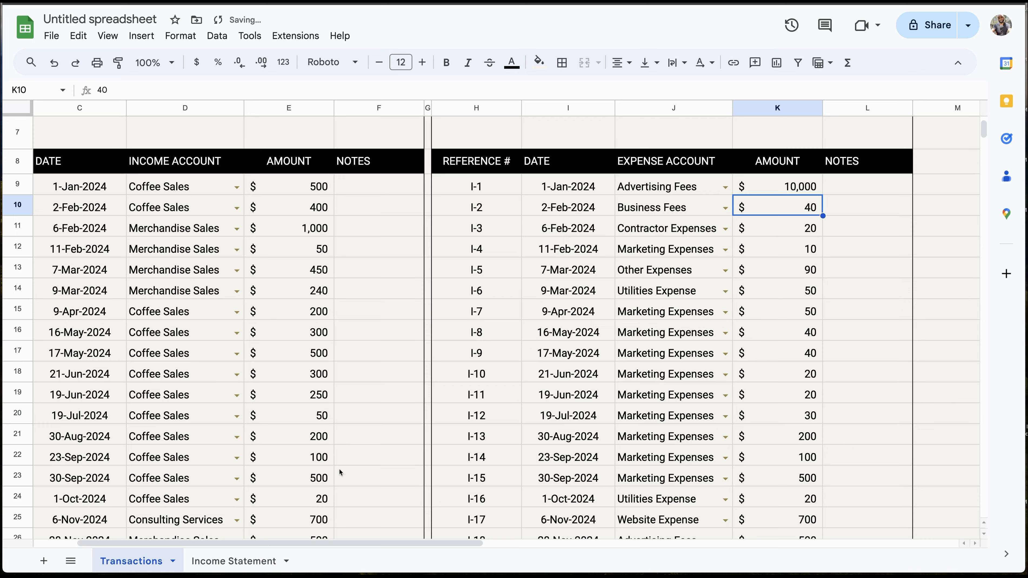
Check how the Advertising Fees total in I19 and Total Profit in I28 on the Income Statement respond to the test amount.
{"action": "left_click", "coordinate": [243, 562]}
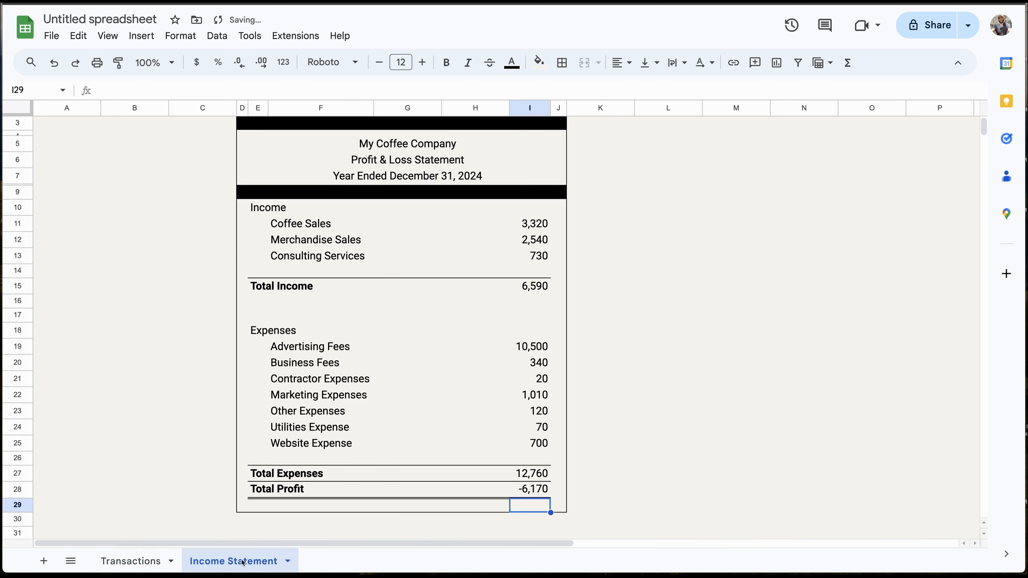
{"action": "left_click", "coordinate": [531, 350]}
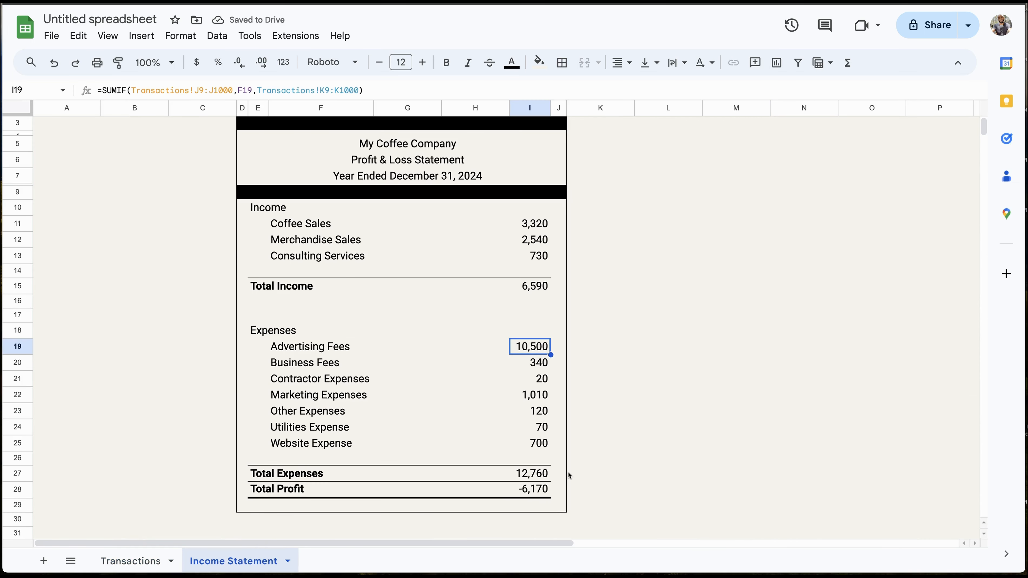
{"action": "left_click", "coordinate": [543, 489]}
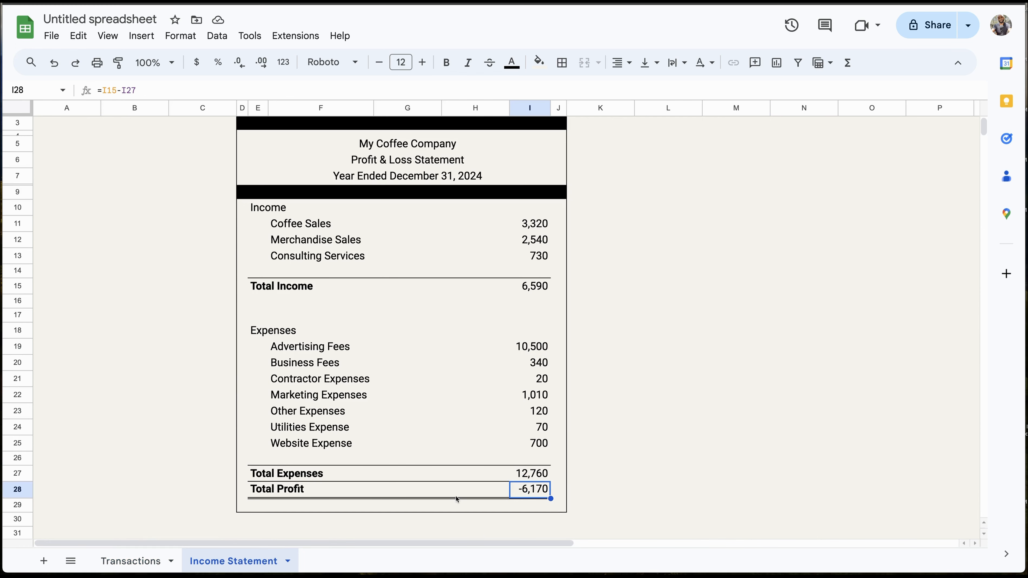
{"action": "left_click", "coordinate": [149, 559]}
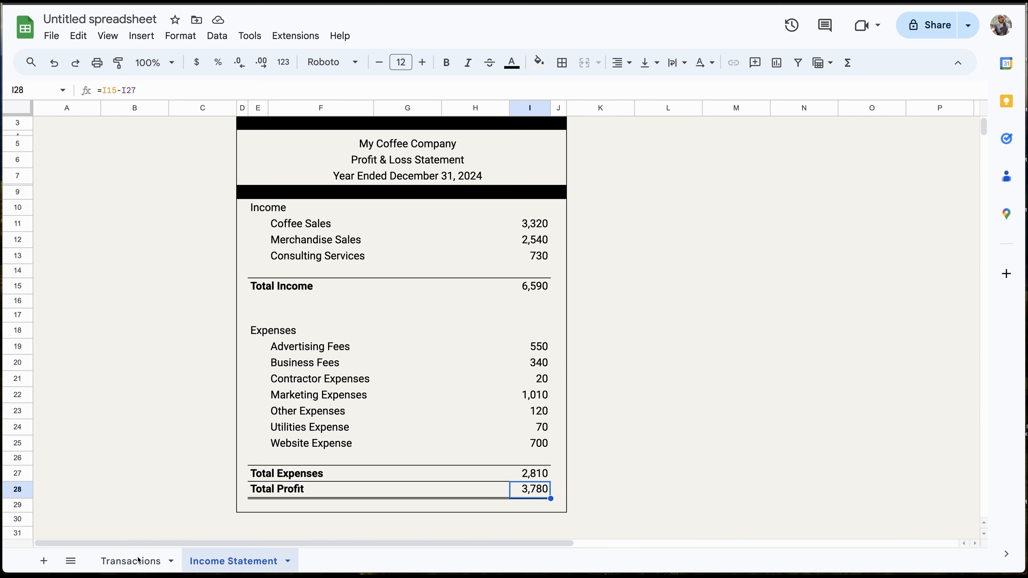
Slightly increase the height of rows 3 to 7 above the tables on the Transactions sheet.
{"action": "left_click", "coordinate": [146, 561]}
{"action": "scroll", "coordinate": [509, 471], "scroll_direction": "up", "scroll_amount": 4}
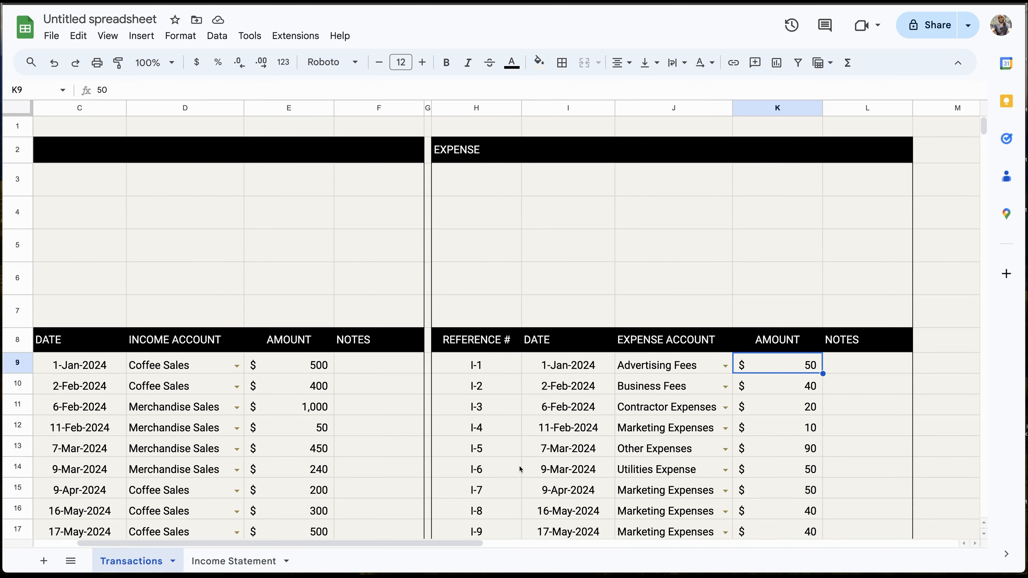
{"action": "left_click_drag", "start_coordinate": [444, 543], "coordinate": [333, 533]}
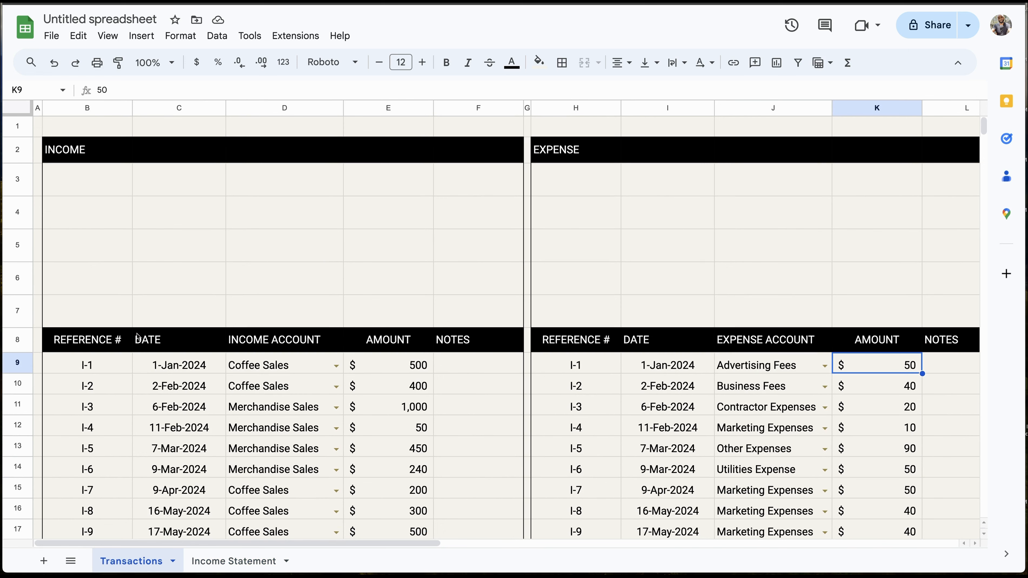
{"action": "left_click", "coordinate": [18, 180]}
{"action": "left_click_drag", "start_coordinate": [14, 179], "coordinate": [16, 237]}
{"action": "left_click_drag", "start_coordinate": [16, 236], "coordinate": [18, 309]}
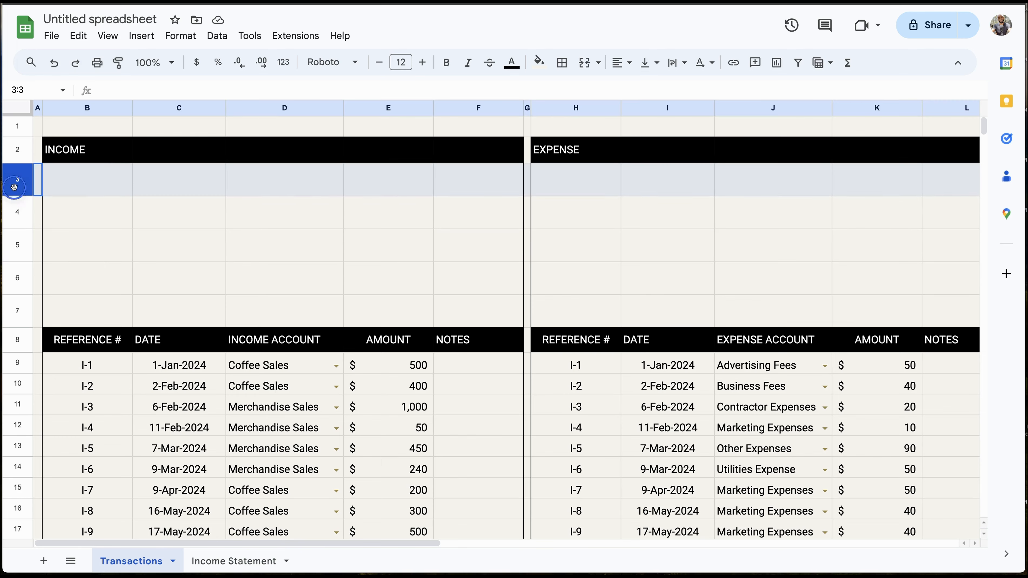
{"action": "left_click_drag", "start_coordinate": [23, 196], "coordinate": [17, 199]}
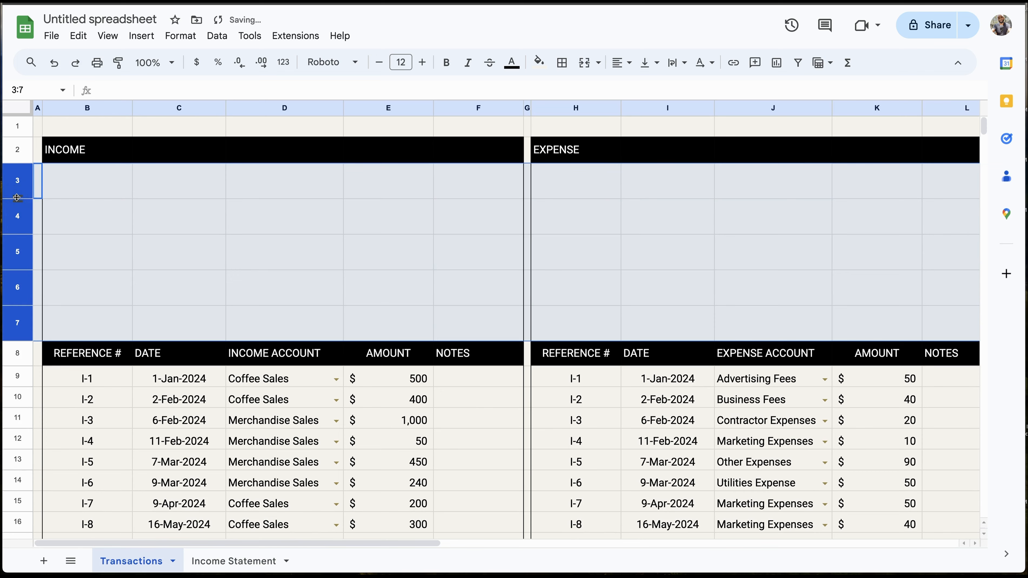
{"action": "left_click", "coordinate": [205, 242]}
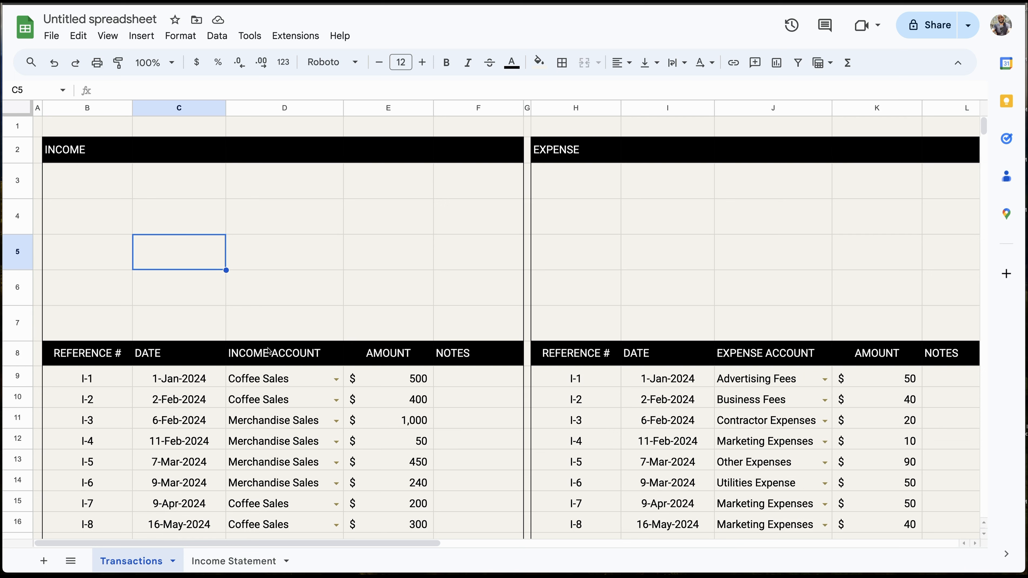
Insert a chart from the Income Account and Amount columns of the income table, range D8:E28.
{"action": "left_click_drag", "start_coordinate": [259, 355], "coordinate": [399, 358]}
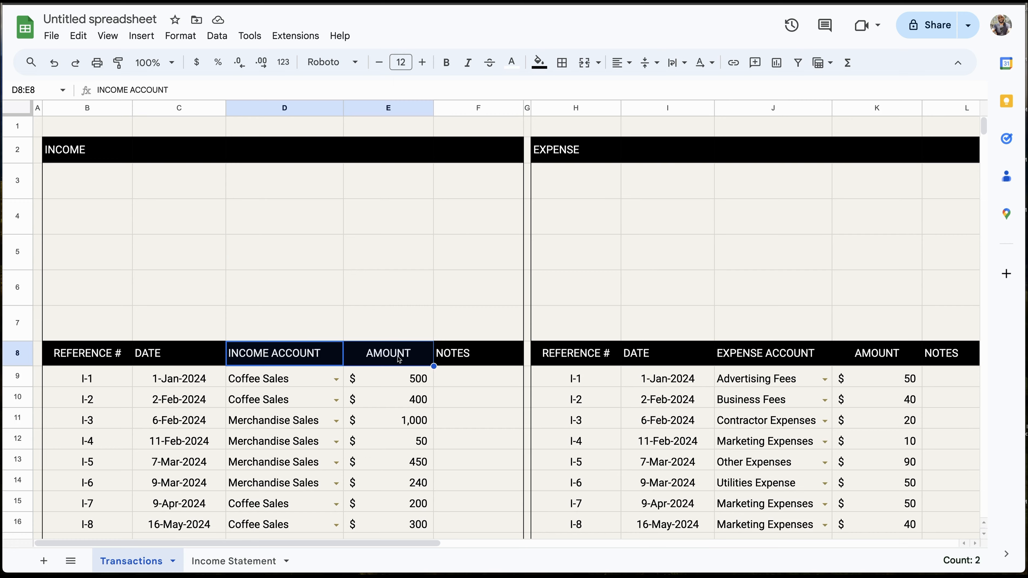
{"action": "key", "text": "ctrl+shift+Down"}
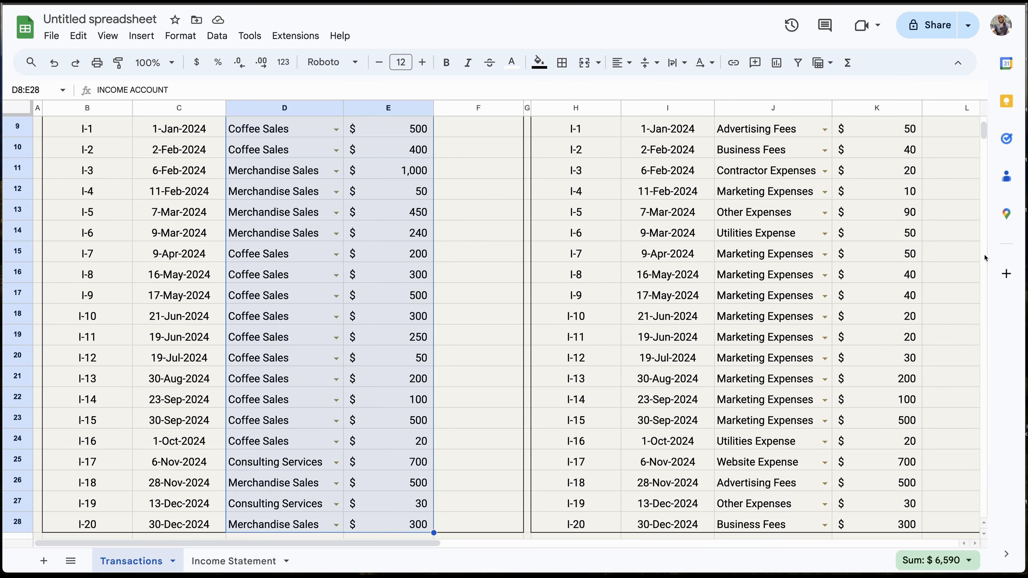
{"action": "left_click_drag", "start_coordinate": [984, 129], "coordinate": [984, 123]}
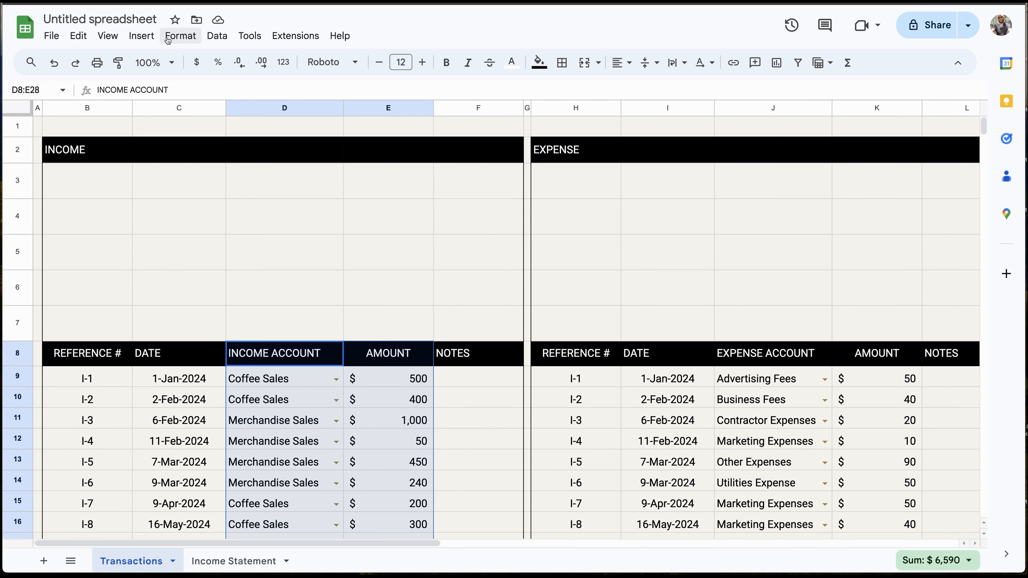
{"action": "left_click", "coordinate": [142, 36]}
{"action": "left_click", "coordinate": [160, 155]}
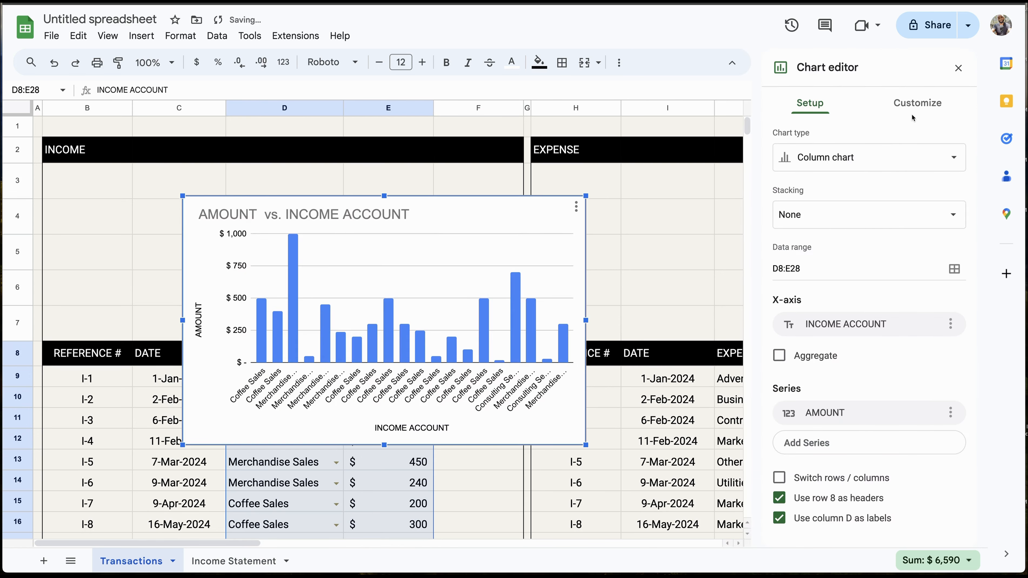
Change the income chart to a pie chart and aggregate the amounts by income account.
{"action": "left_click", "coordinate": [868, 156]}
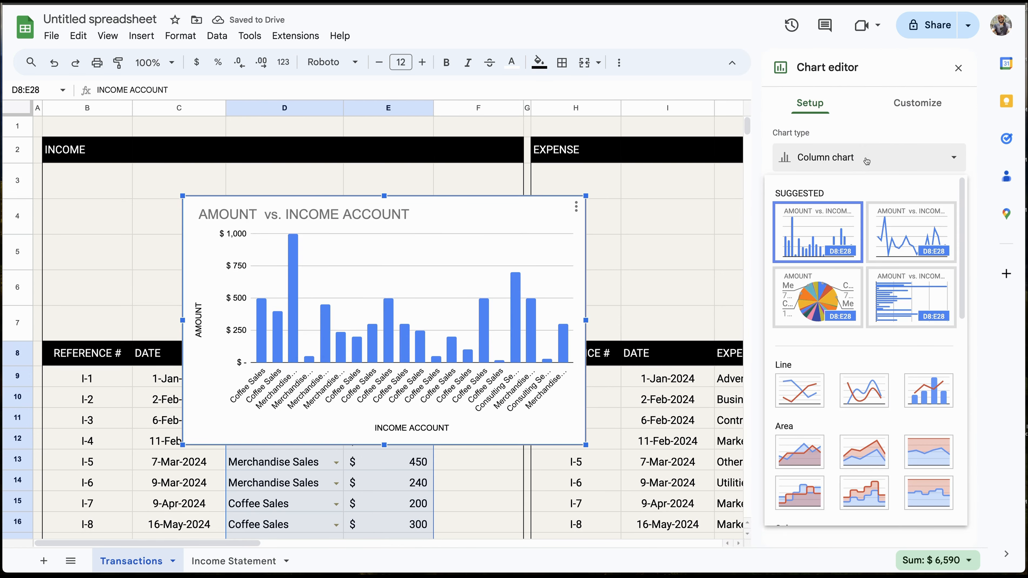
{"action": "scroll", "coordinate": [806, 365], "scroll_direction": "down", "scroll_amount": 5}
{"action": "scroll", "coordinate": [802, 384], "scroll_direction": "up", "scroll_amount": 5}
{"action": "left_click", "coordinate": [807, 200]}
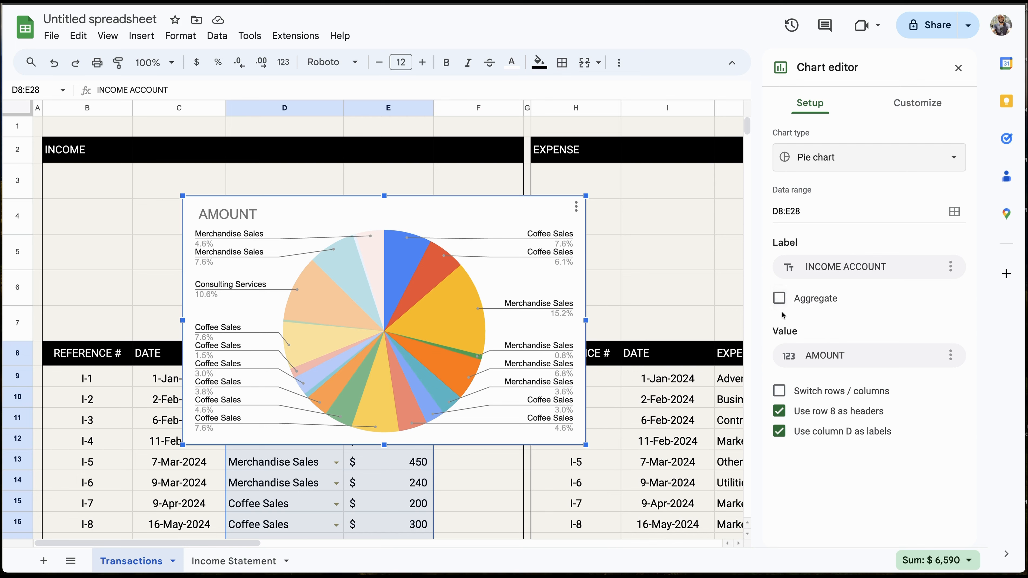
{"action": "left_click", "coordinate": [779, 300]}
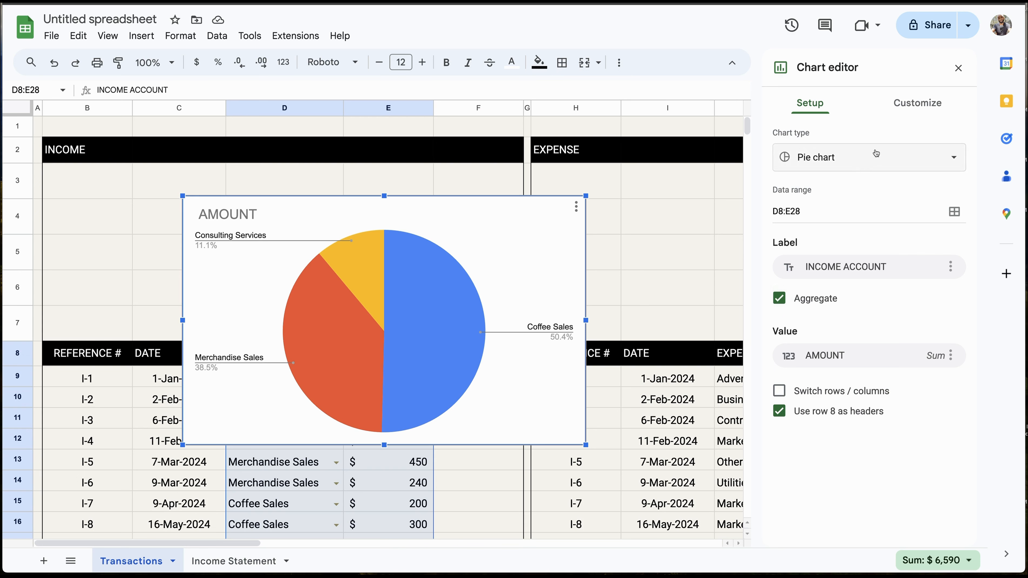
Set both the background color and the border color of the income pie chart to None.
{"action": "left_click", "coordinate": [925, 108]}
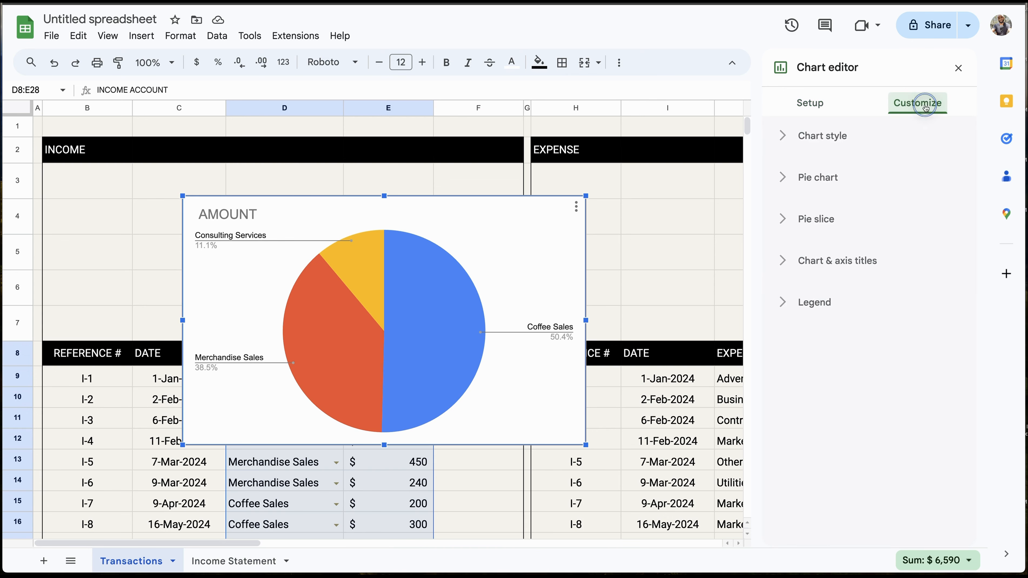
{"action": "left_click", "coordinate": [815, 139]}
{"action": "left_click", "coordinate": [803, 188]}
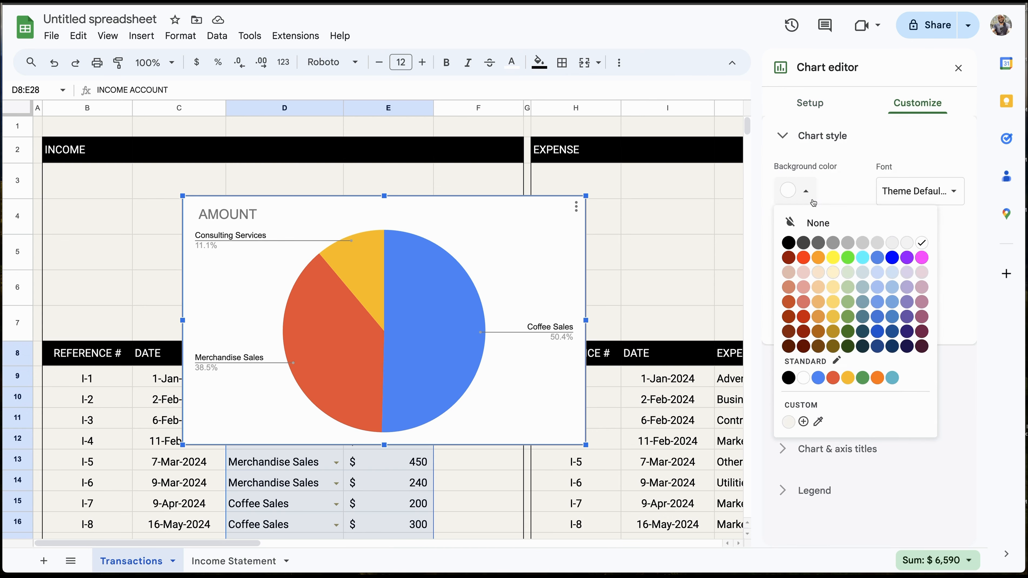
{"action": "left_click", "coordinate": [816, 223]}
{"action": "left_click", "coordinate": [804, 247]}
{"action": "left_click", "coordinate": [813, 281]}
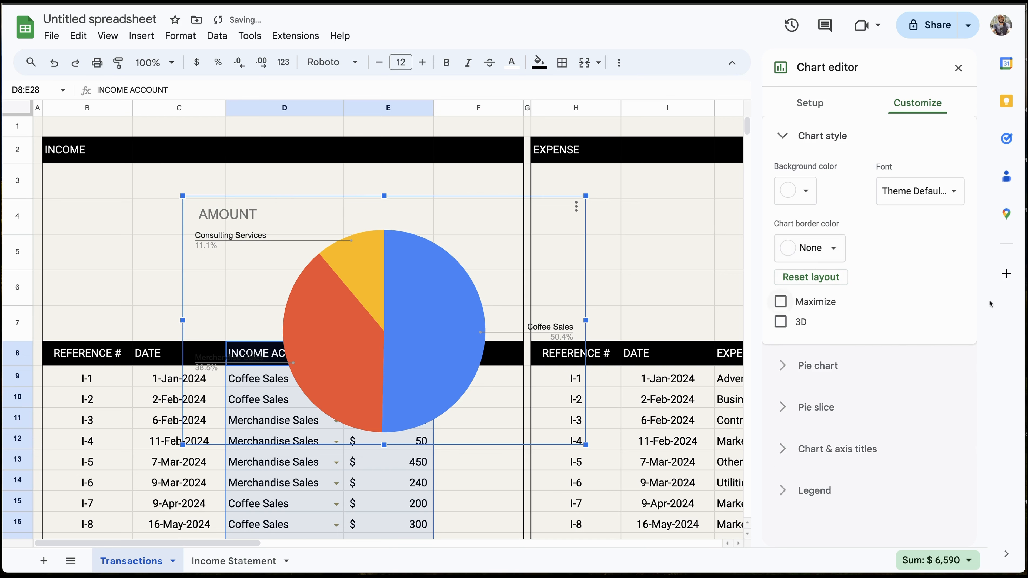
Give the income pie chart a donut hole of 75%.
{"action": "left_click", "coordinate": [795, 369]}
{"action": "left_click", "coordinate": [789, 234]}
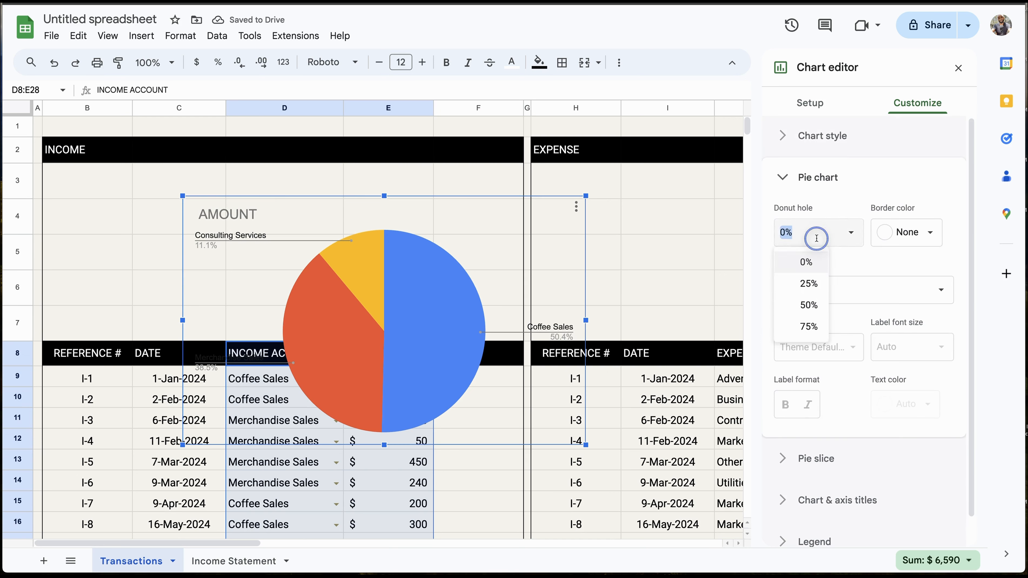
{"action": "left_click", "coordinate": [807, 325]}
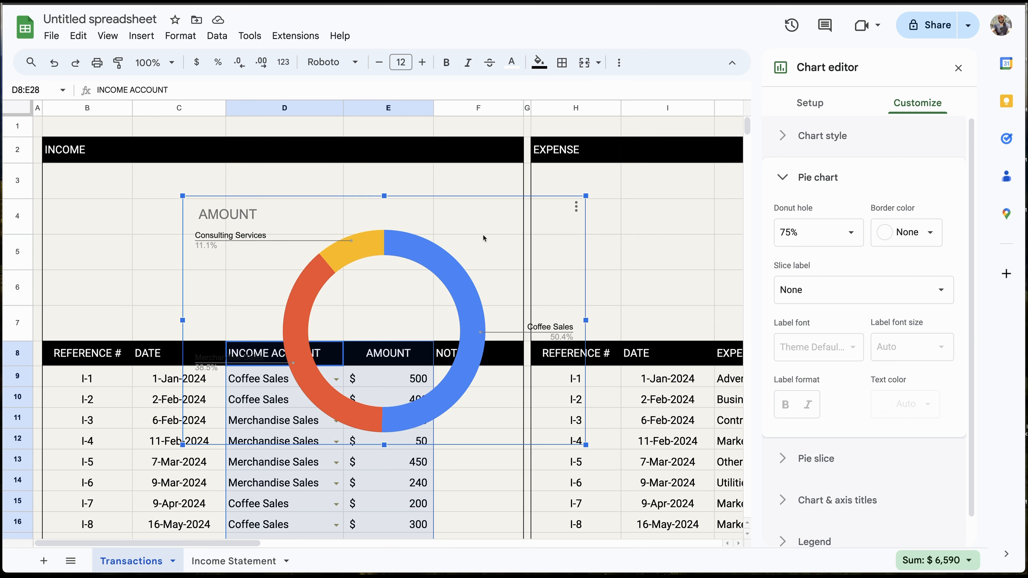
Move the donut chart out of the income section to the area under the EXPENSE header.
{"action": "left_click", "coordinate": [502, 279]}
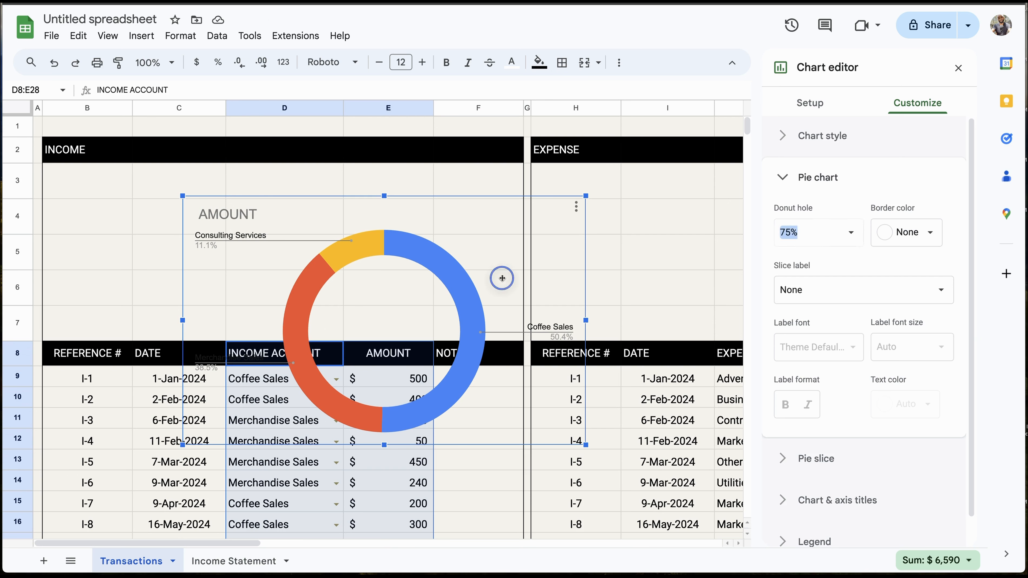
{"action": "left_click", "coordinate": [484, 219]}
{"action": "left_click", "coordinate": [642, 213]}
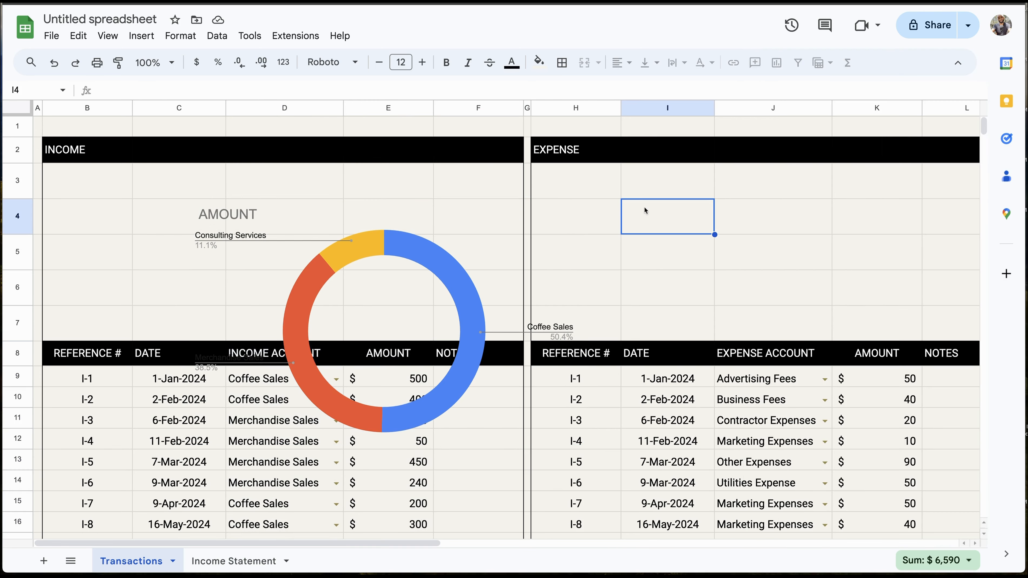
{"action": "left_click", "coordinate": [401, 255]}
{"action": "left_click_drag", "start_coordinate": [399, 259], "coordinate": [799, 213]}
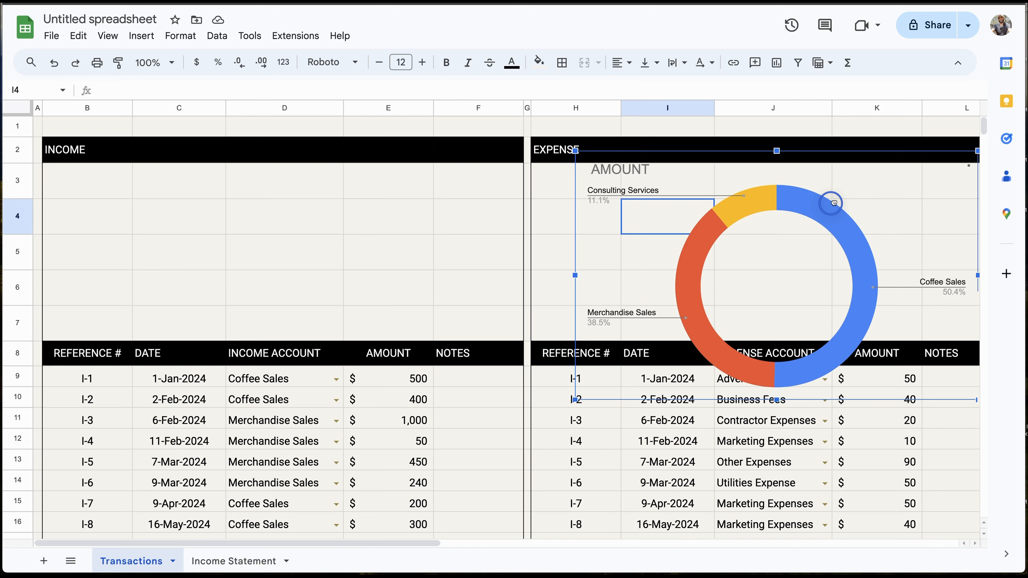
Calculate the total of all income amounts in D5 with the formula =SUM(E9:E28).
{"action": "left_click", "coordinate": [261, 259]}
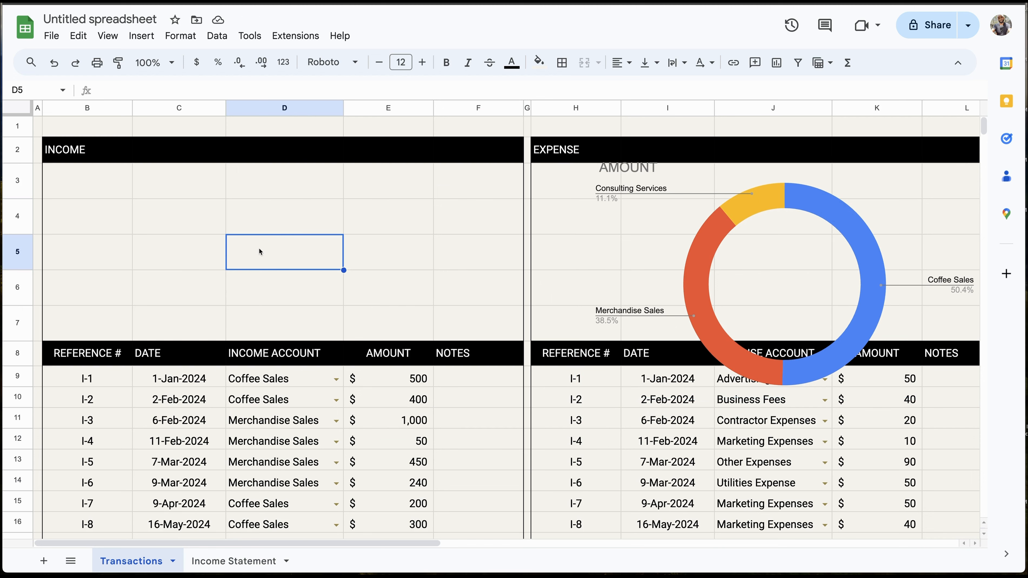
{"action": "type", "text": "="}
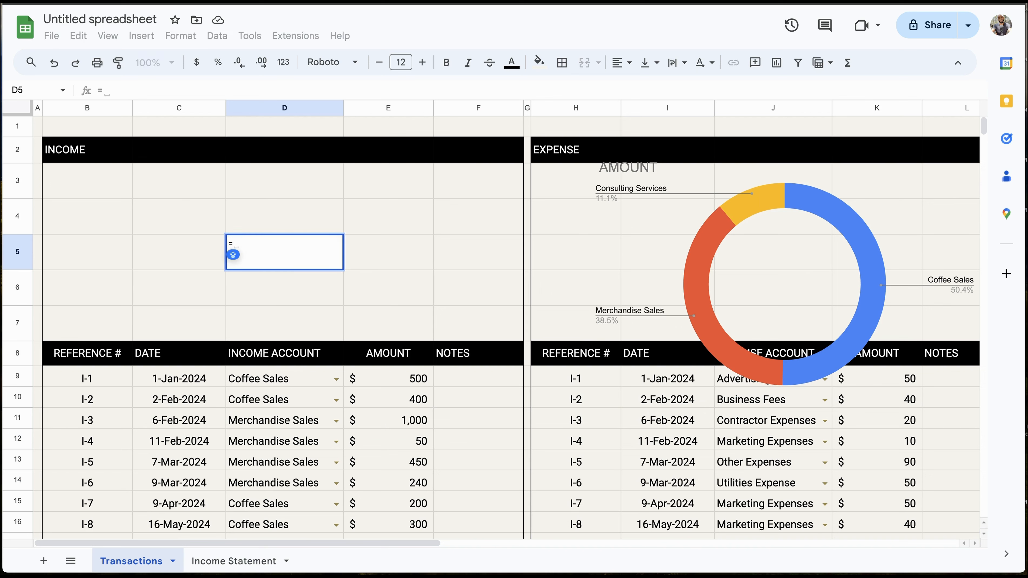
{"action": "type", "text": "SUM("}
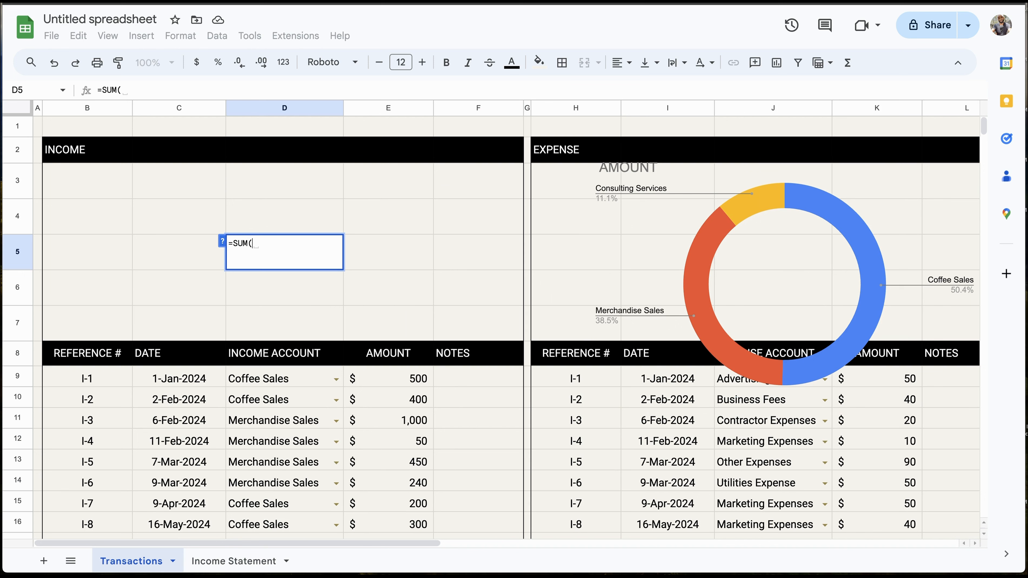
{"action": "left_click", "coordinate": [391, 375]}
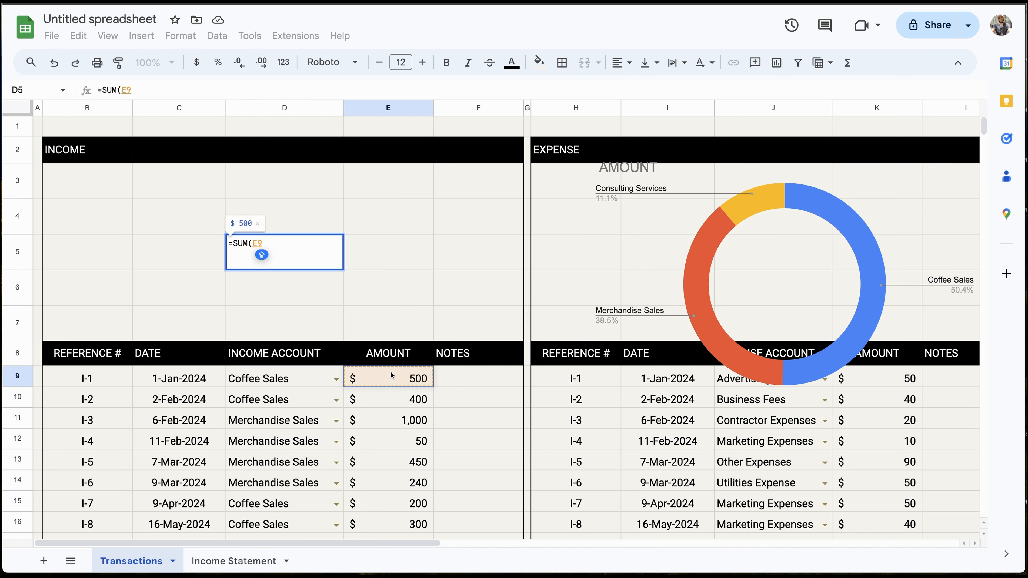
{"action": "key", "text": "ctrl+shift+Down"}
{"action": "type", "text": ")"}
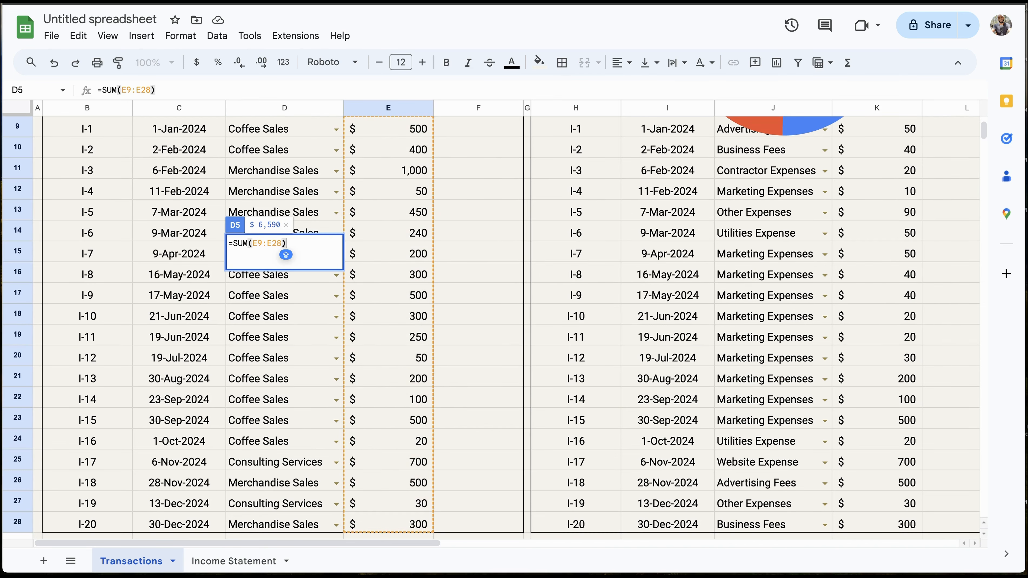
{"action": "key", "text": "Return"}
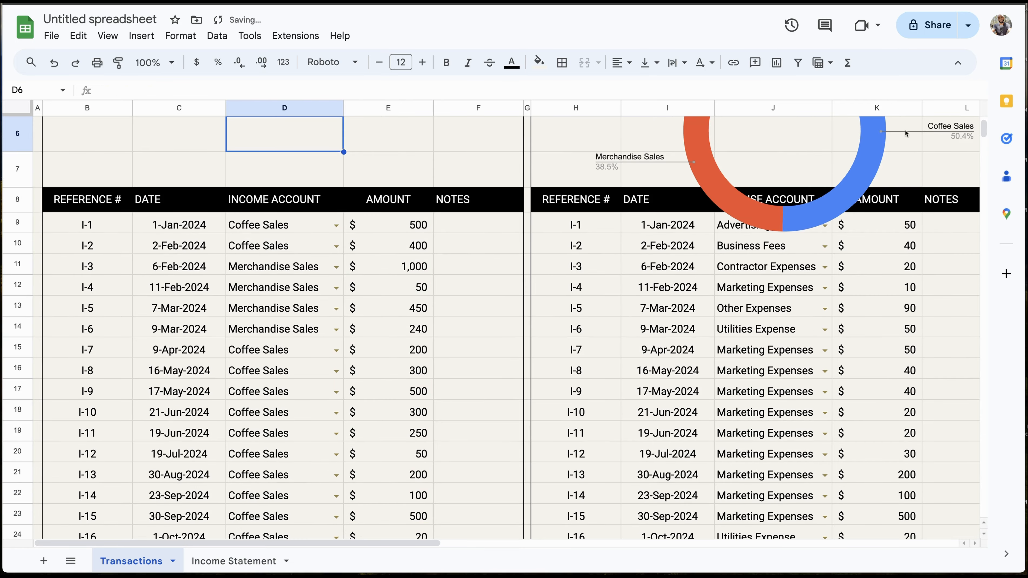
Center the income total in D5 horizontally.
{"action": "scroll", "coordinate": [895, 172], "scroll_direction": "up", "scroll_amount": 3}
{"action": "left_click", "coordinate": [294, 252]}
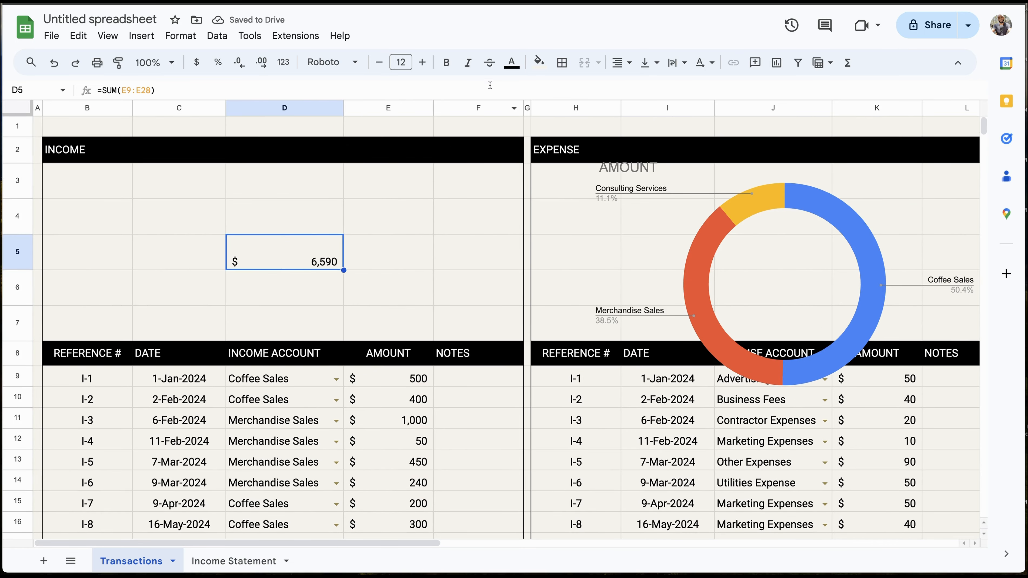
{"action": "left_click", "coordinate": [620, 62]}
{"action": "left_click", "coordinate": [645, 88]}
Format the income total in D5 as a plain number without decimals and align it vertically to the middle.
{"action": "left_click", "coordinate": [180, 36]}
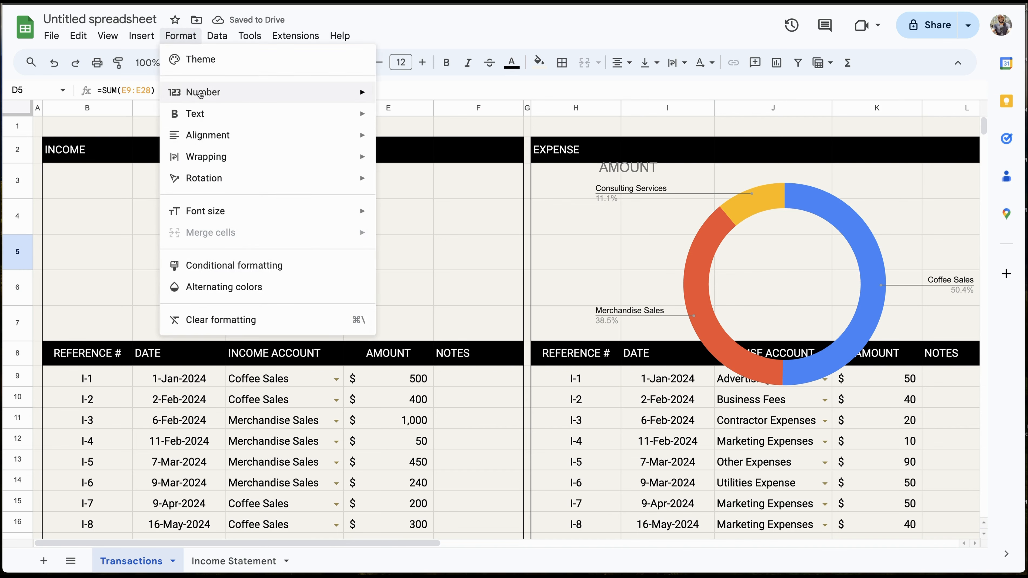
{"action": "mouse_move", "coordinate": [200, 94]}
{"action": "left_click", "coordinate": [404, 148]}
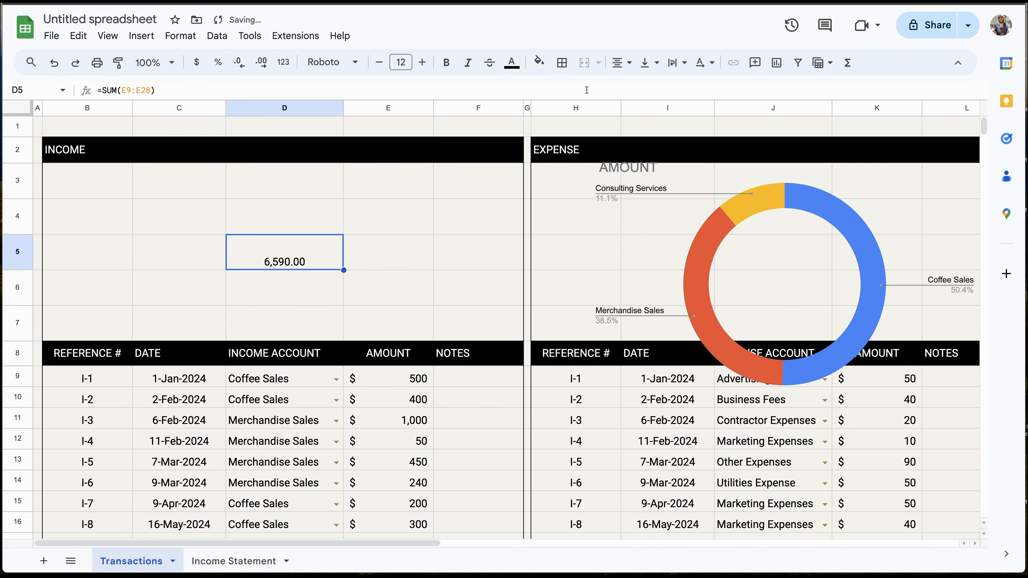
{"action": "double_click", "coordinate": [239, 63]}
{"action": "left_click", "coordinate": [648, 66]}
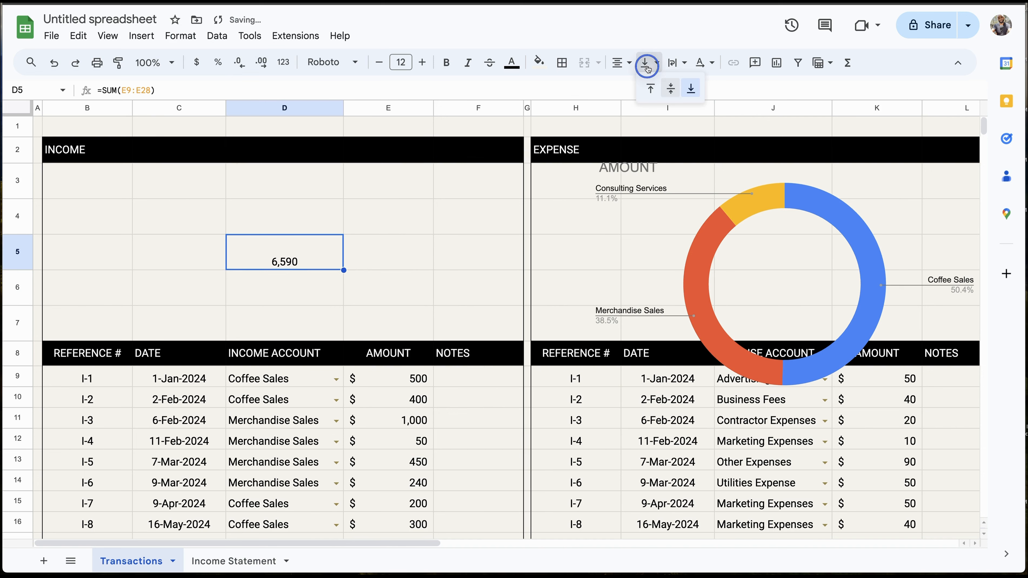
{"action": "left_click", "coordinate": [671, 88]}
{"action": "left_click", "coordinate": [420, 292]}
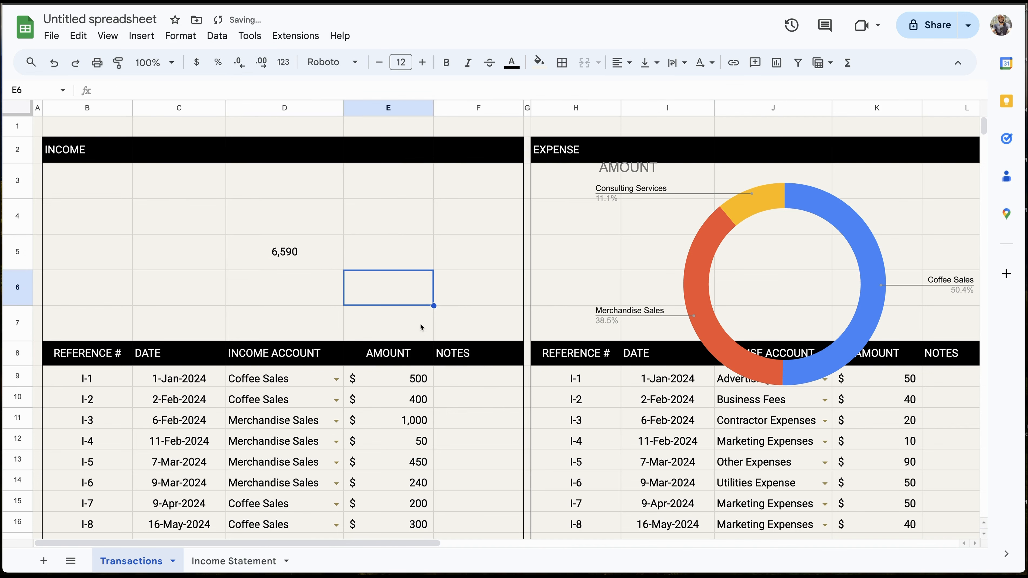
Move the donut chart back around the income total in D5 and shrink it to end above the row 8 headers.
{"action": "left_click_drag", "start_coordinate": [847, 234], "coordinate": [349, 201]}
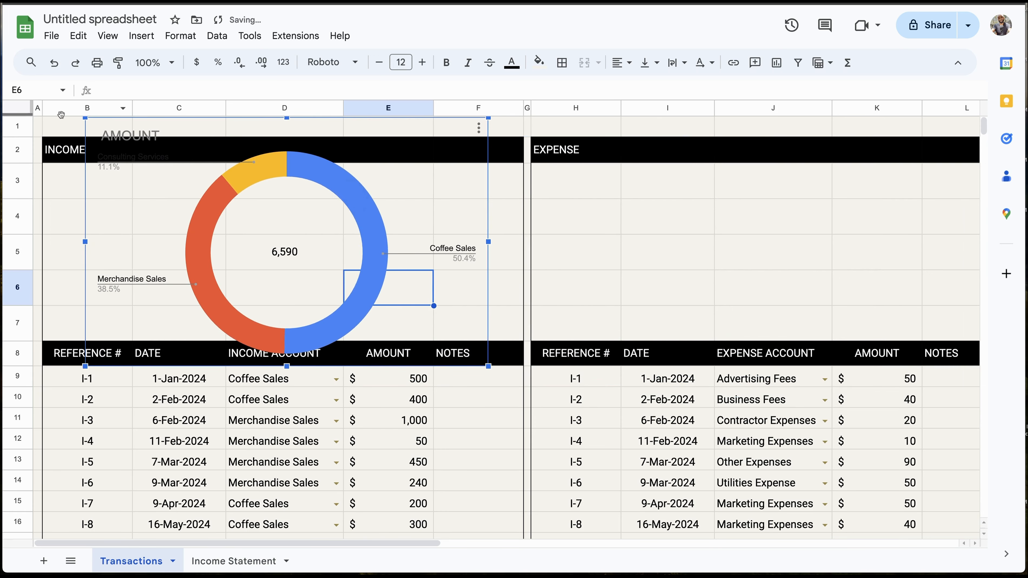
{"action": "left_click_drag", "start_coordinate": [86, 140], "coordinate": [157, 178]}
{"action": "left_click_drag", "start_coordinate": [343, 224], "coordinate": [307, 200]}
{"action": "left_click", "coordinate": [613, 253]}
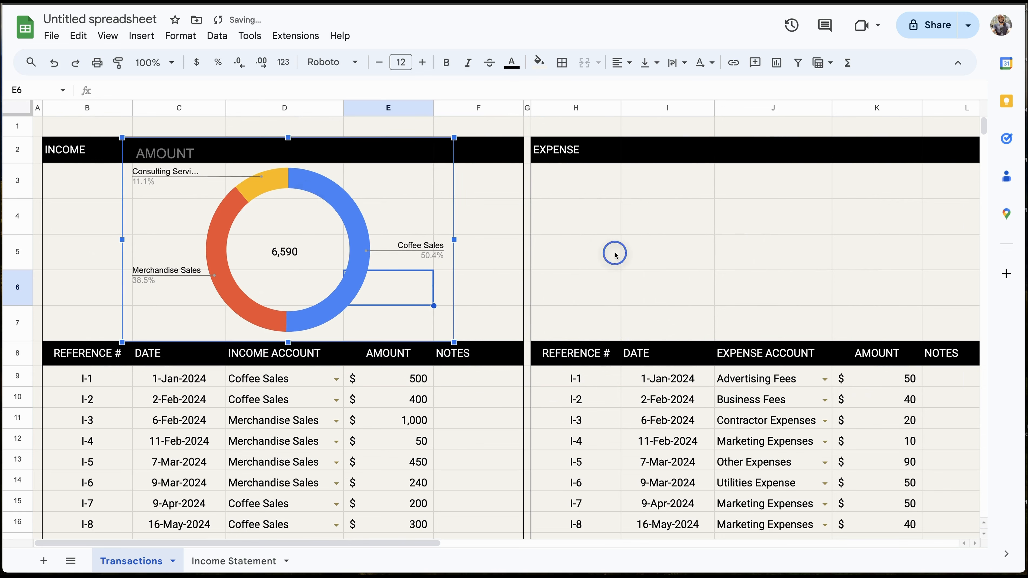
Color the Coffee Sales slice of the income donut dark green and the Merchandise Sales slice medium green.
{"action": "left_click", "coordinate": [340, 235]}
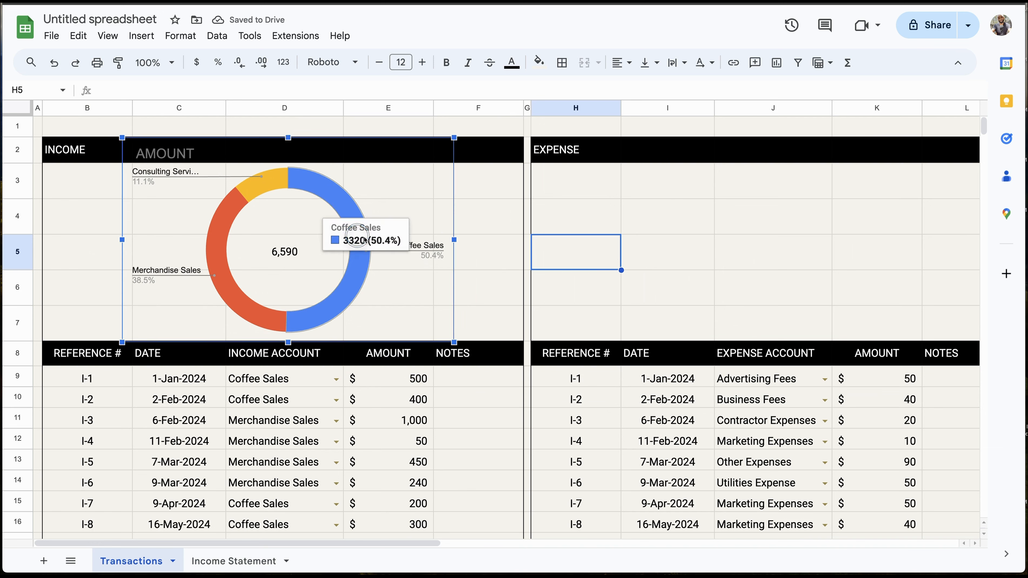
{"action": "double_click", "coordinate": [351, 211]}
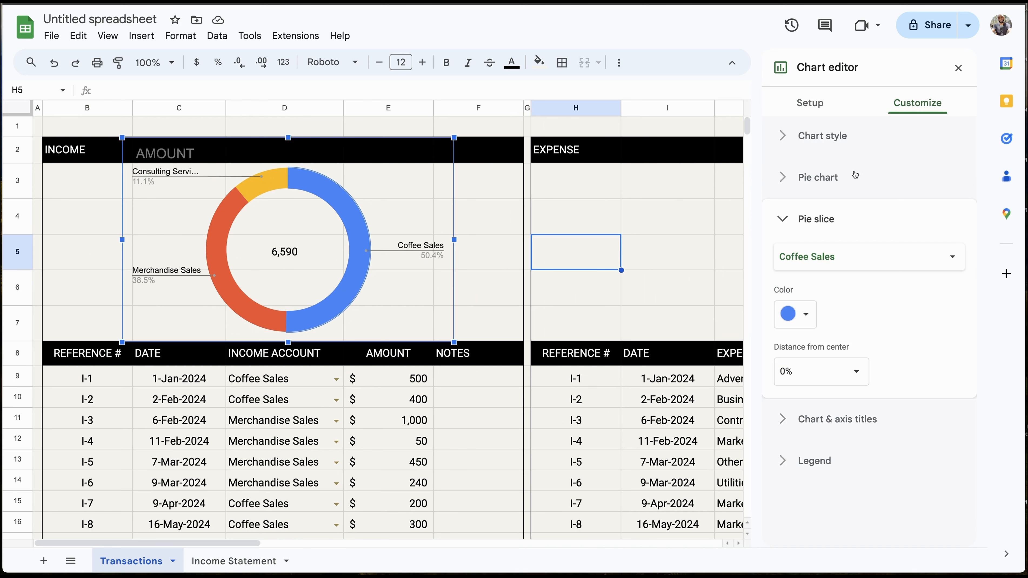
{"action": "left_click", "coordinate": [793, 320]}
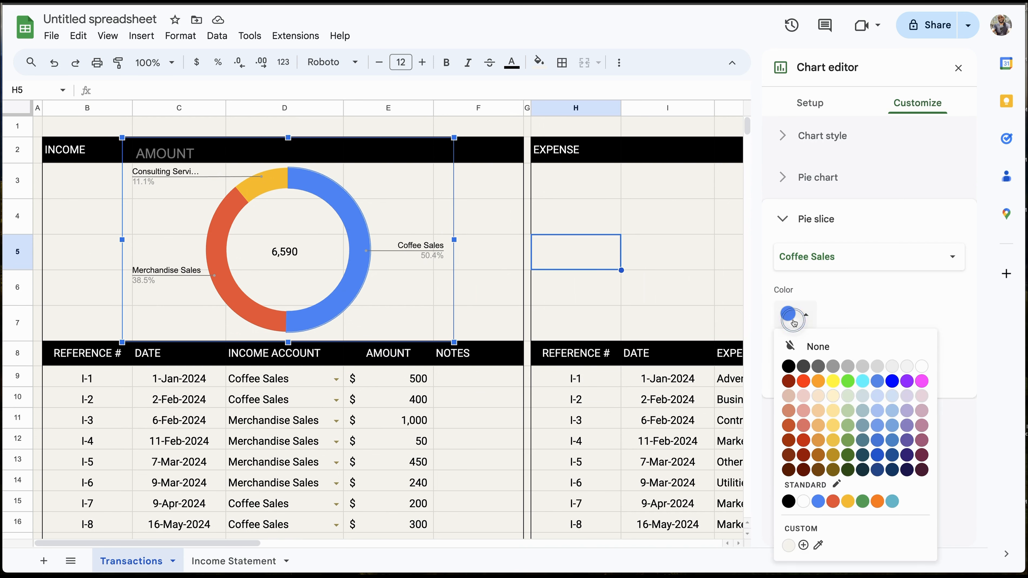
{"action": "left_click", "coordinate": [850, 458]}
{"action": "left_click", "coordinate": [814, 262]}
{"action": "left_click", "coordinate": [817, 273]}
{"action": "left_click", "coordinate": [807, 315]}
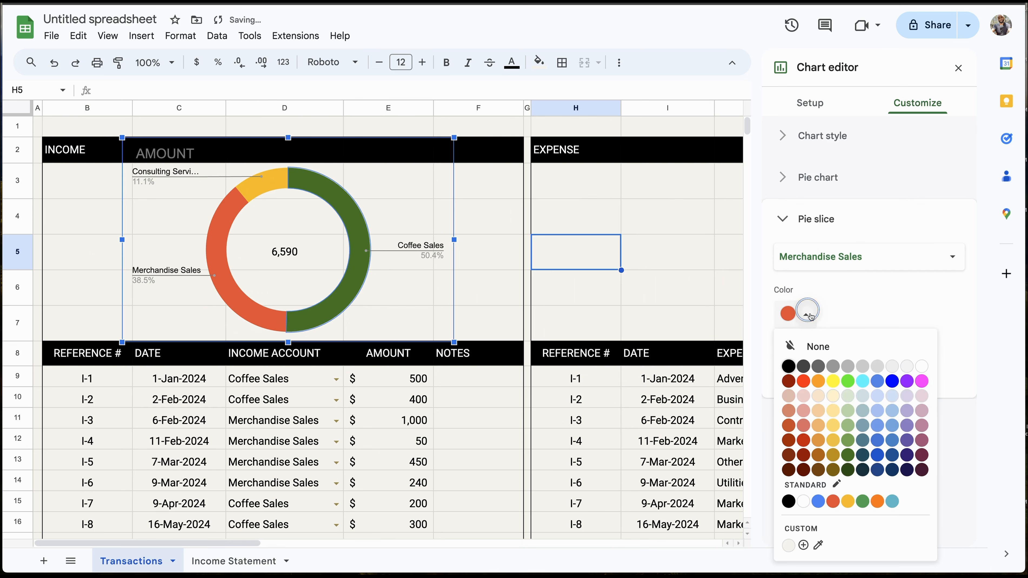
{"action": "left_click", "coordinate": [847, 440]}
Color the Consulting Services slice of the income donut light green.
{"action": "left_click", "coordinate": [807, 263]}
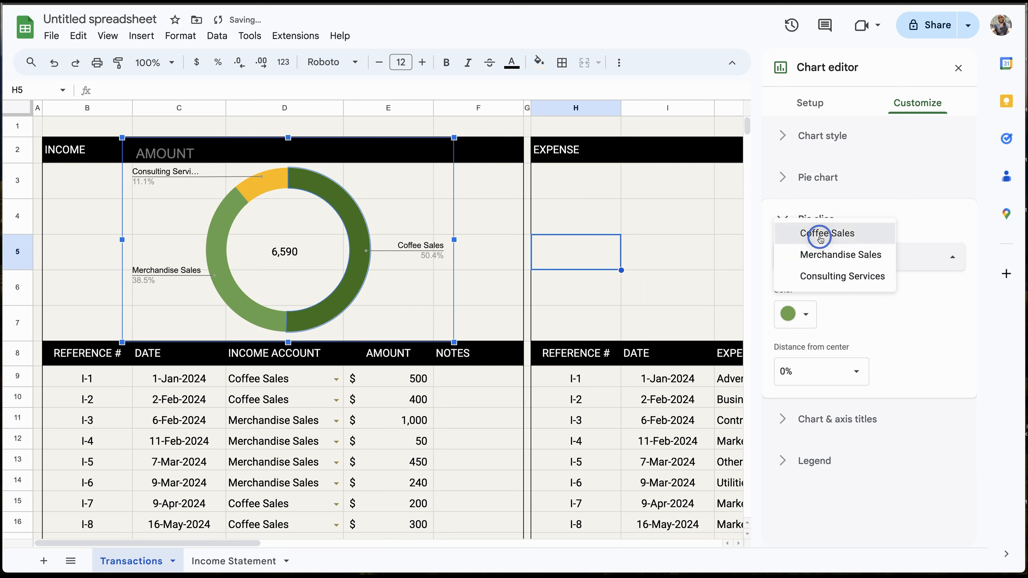
{"action": "left_click", "coordinate": [822, 276]}
{"action": "left_click", "coordinate": [804, 315]}
{"action": "left_click", "coordinate": [848, 401]}
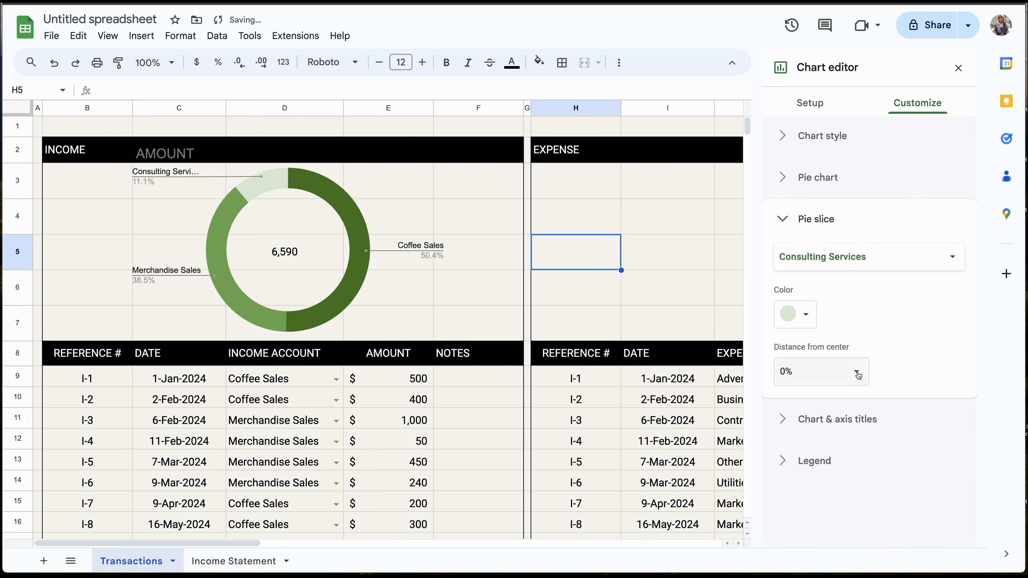
Remove the title AMOUNT from the income donut chart.
{"action": "left_click", "coordinate": [232, 172]}
{"action": "left_click", "coordinate": [193, 158]}
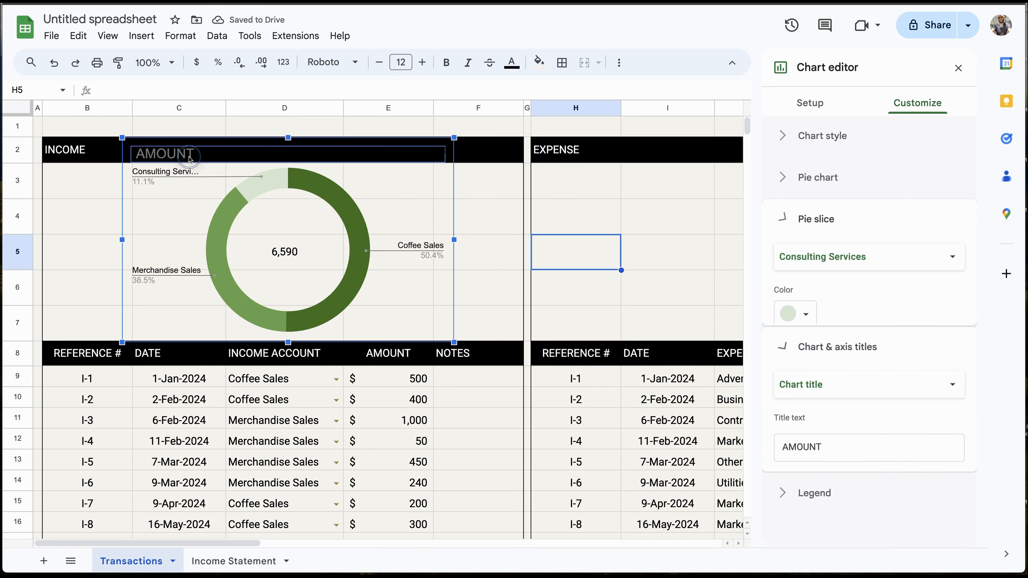
{"action": "left_click", "coordinate": [832, 341]}
{"action": "left_click", "coordinate": [831, 359]}
{"action": "double_click", "coordinate": [830, 359]}
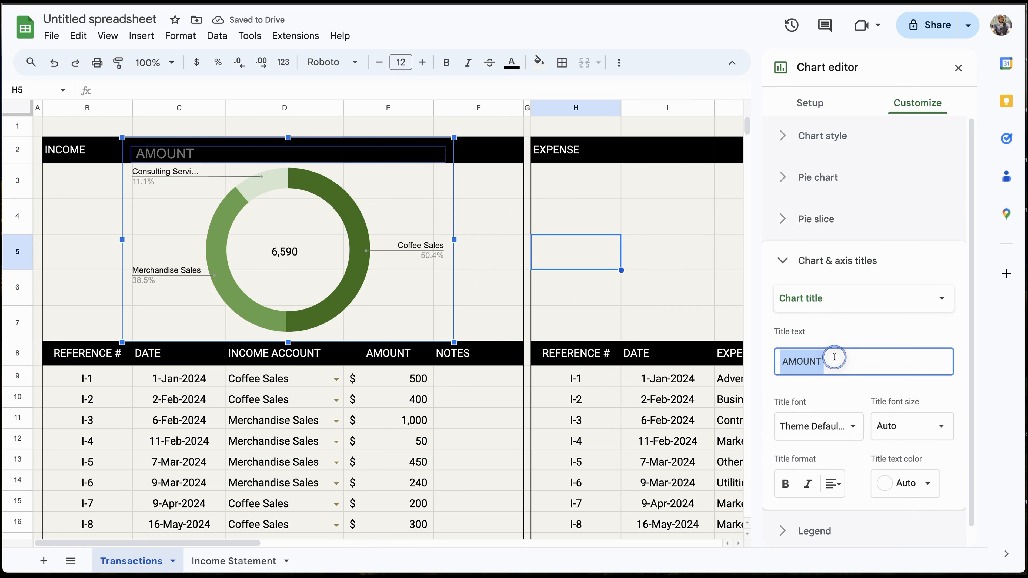
{"action": "key", "text": "BackSpace"}
{"action": "left_click", "coordinate": [583, 227]}
Shrink the income donut chart to fit between rows 3 and 7 and recenter it around the total in D5.
{"action": "left_click", "coordinate": [383, 207]}
{"action": "left_click", "coordinate": [358, 214]}
{"action": "left_click_drag", "start_coordinate": [122, 137], "coordinate": [164, 186]}
{"action": "mouse_move", "coordinate": [350, 205]}
{"action": "left_mouse_down"}
{"action": "mouse_move", "coordinate": [319, 202]}
{"action": "mouse_move", "coordinate": [331, 204]}
{"action": "left_mouse_up"}
{"action": "left_click", "coordinate": [580, 124]}
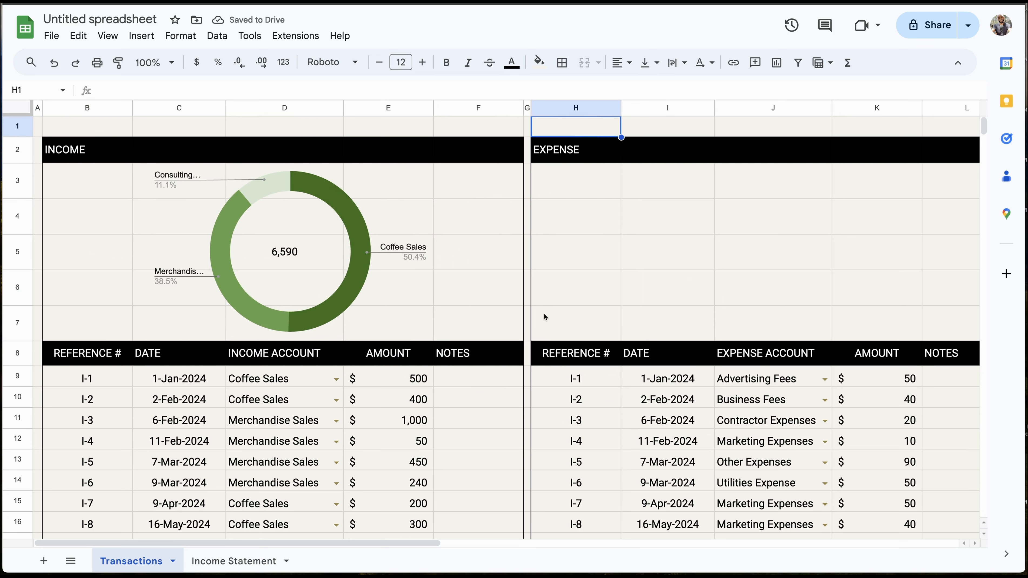
Insert a pie chart from the expense accounts and amounts in J9:K28 and aggregate its labels.
{"action": "left_click_drag", "start_coordinate": [338, 544], "coordinate": [427, 547]}
{"action": "left_click", "coordinate": [582, 356]}
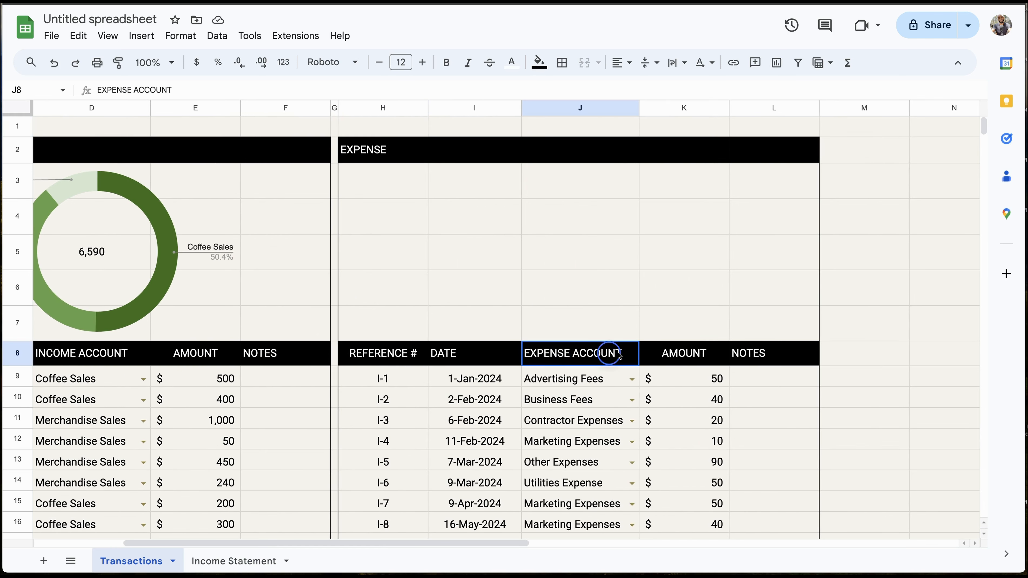
{"action": "left_click_drag", "start_coordinate": [618, 352], "coordinate": [657, 354]}
{"action": "left_click_drag", "start_coordinate": [594, 376], "coordinate": [675, 375]}
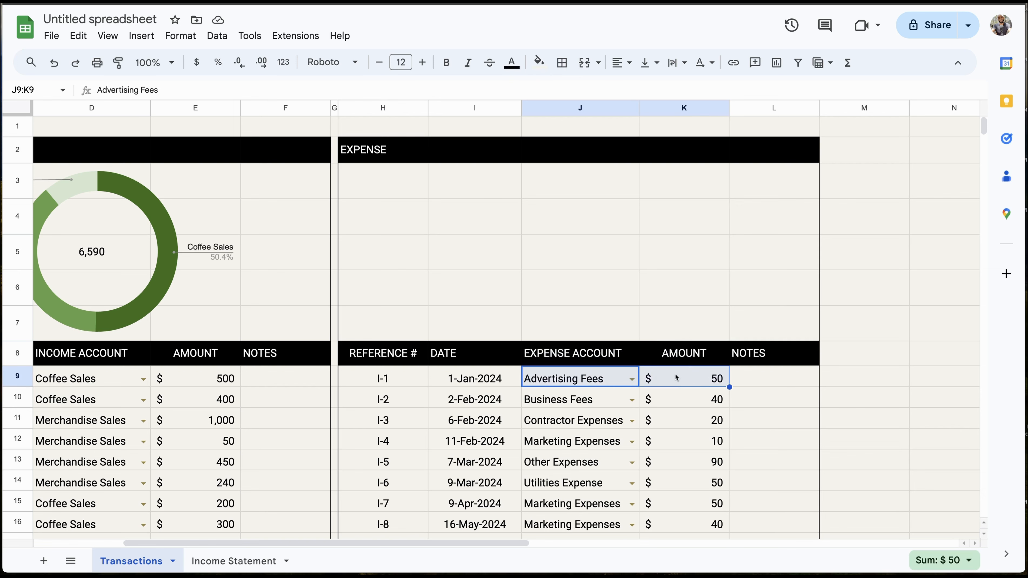
{"action": "key", "text": "ctrl+shift+Down"}
{"action": "left_click", "coordinate": [134, 34]}
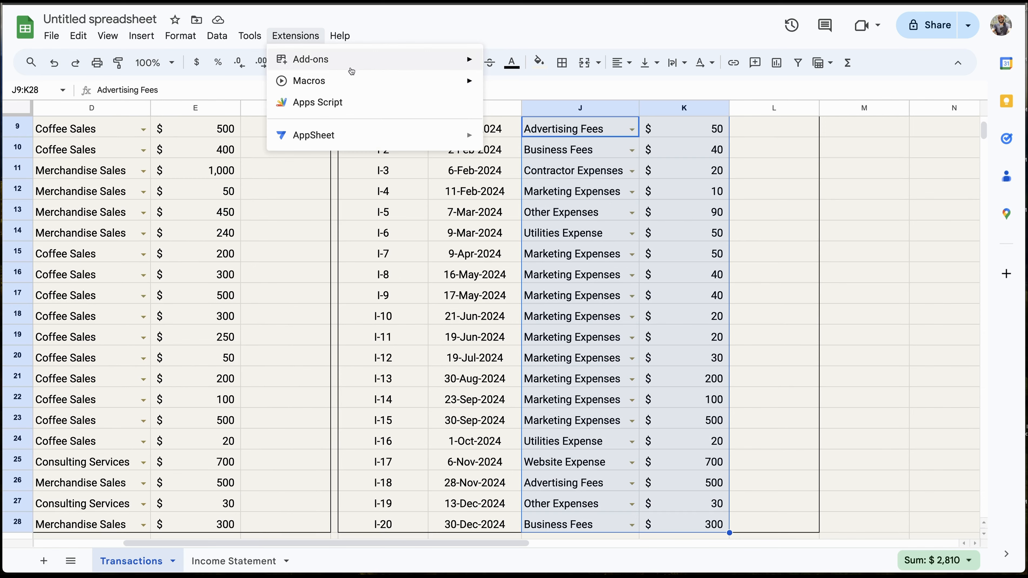
{"action": "scroll", "coordinate": [890, 283], "scroll_direction": "up", "scroll_amount": 5}
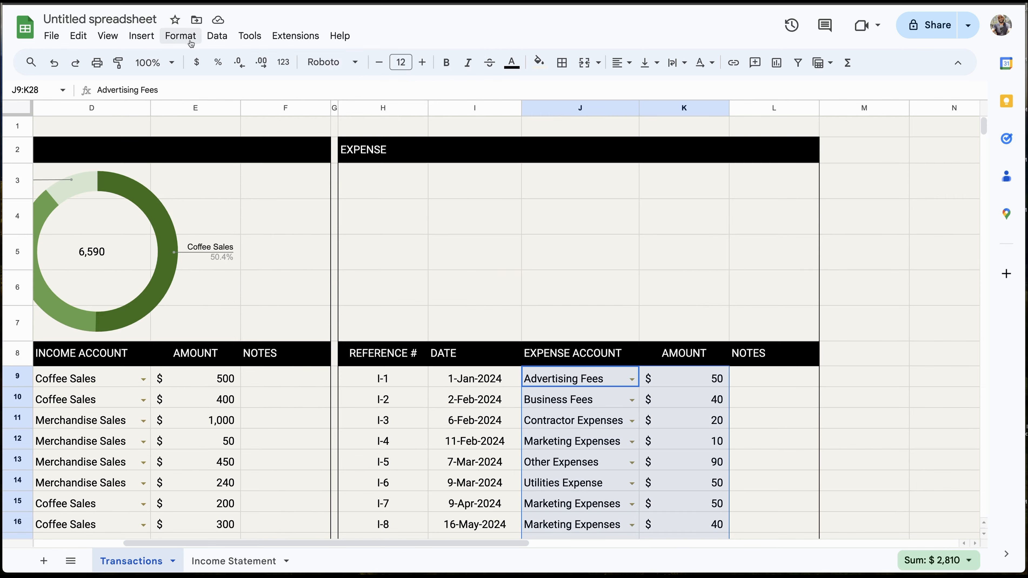
{"action": "left_click", "coordinate": [141, 36]}
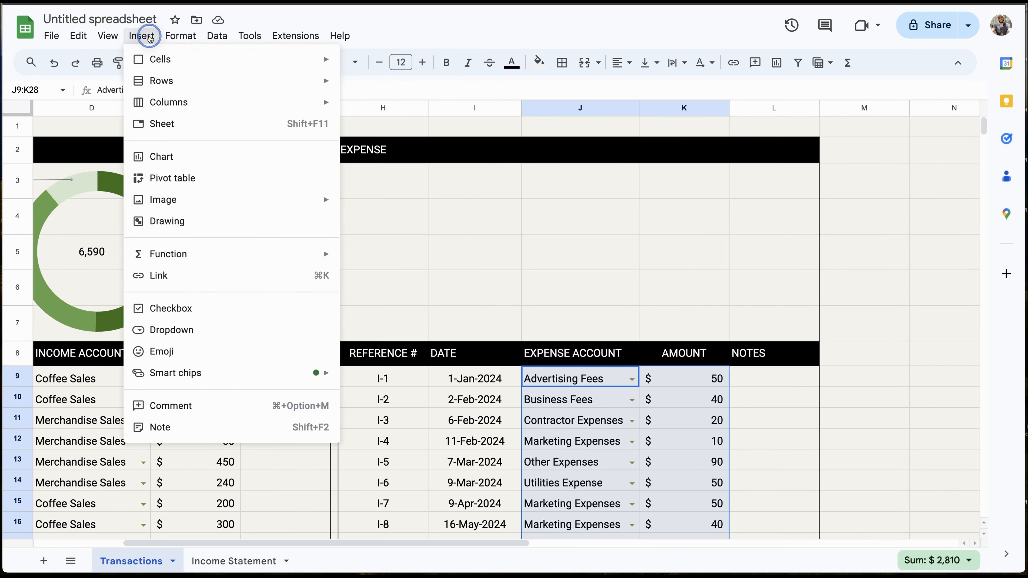
{"action": "left_click", "coordinate": [161, 157]}
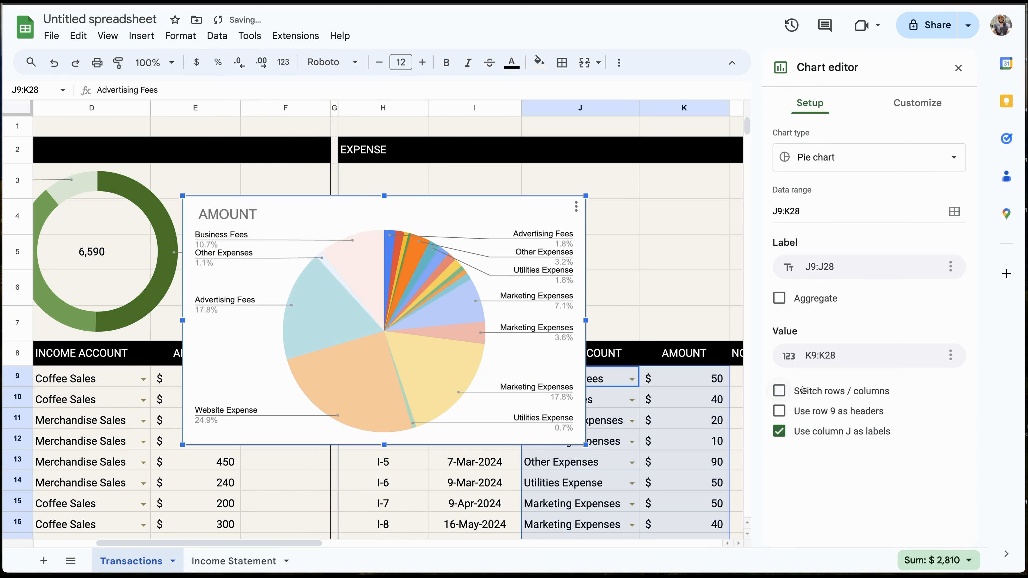
{"action": "left_click", "coordinate": [779, 300]}
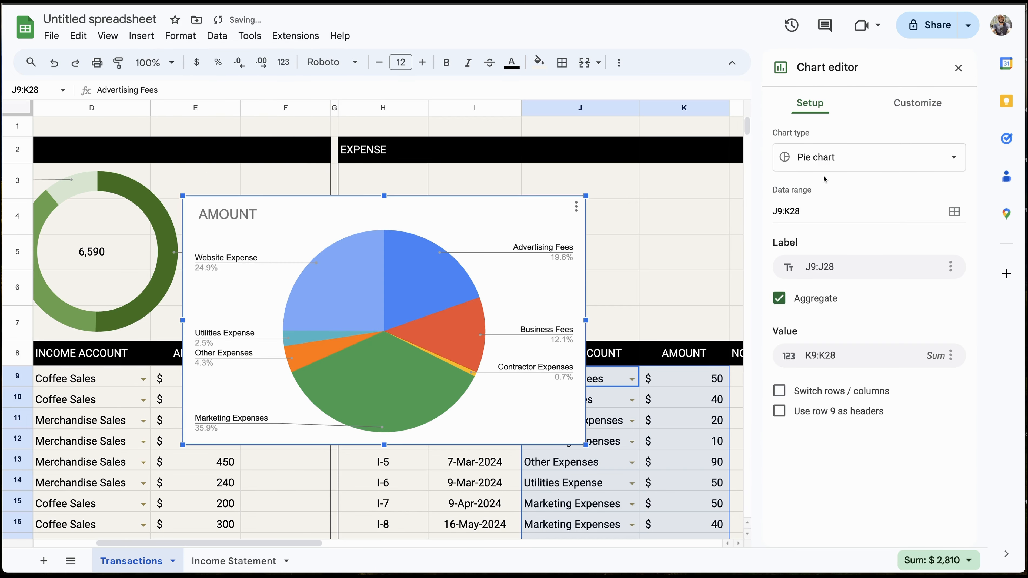
Set both the background color and the border color of the expense pie chart to None.
{"action": "left_click", "coordinate": [901, 104]}
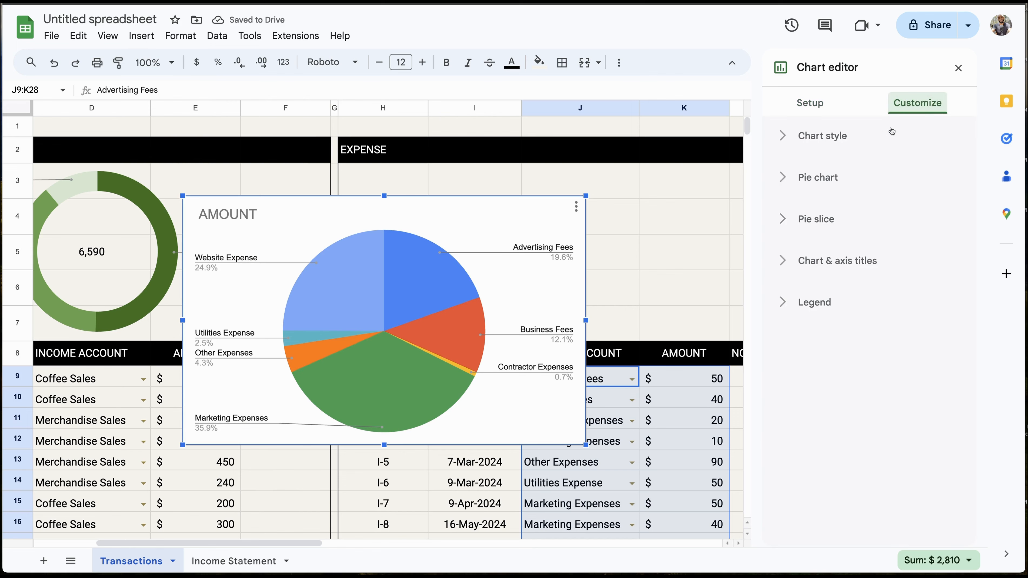
{"action": "left_click", "coordinate": [791, 137]}
{"action": "left_click", "coordinate": [806, 202]}
{"action": "left_click", "coordinate": [814, 221]}
{"action": "left_click", "coordinate": [805, 248]}
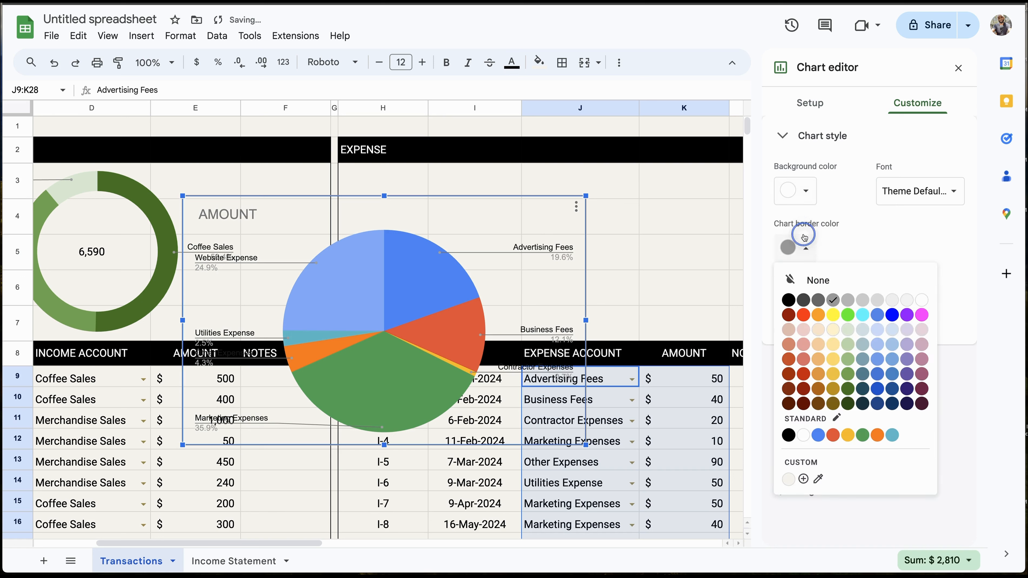
{"action": "left_click", "coordinate": [814, 279]}
Give the expense pie chart a donut hole of 75%.
{"action": "left_click", "coordinate": [793, 368]}
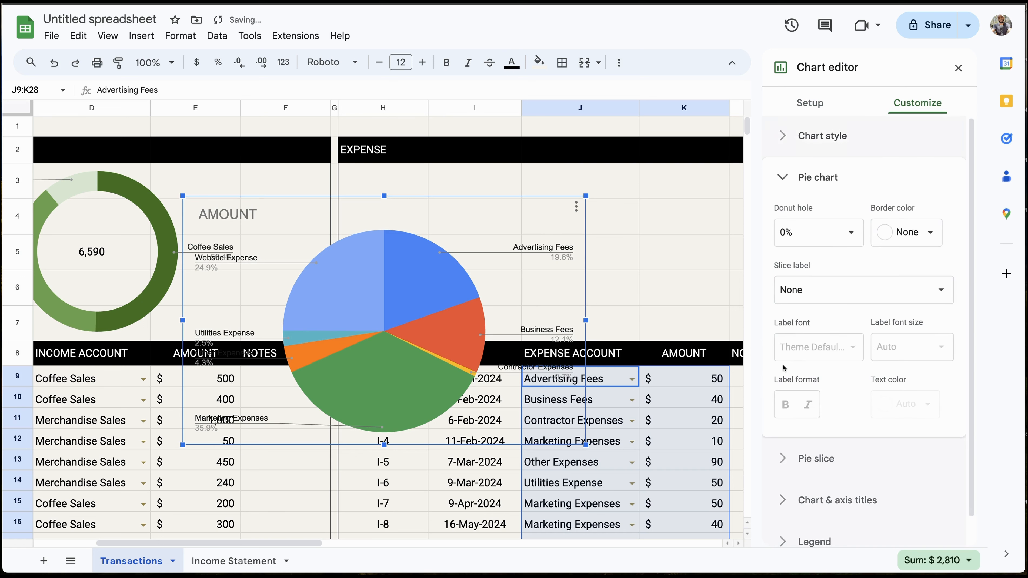
{"action": "left_click", "coordinate": [789, 233]}
{"action": "left_click", "coordinate": [793, 328]}
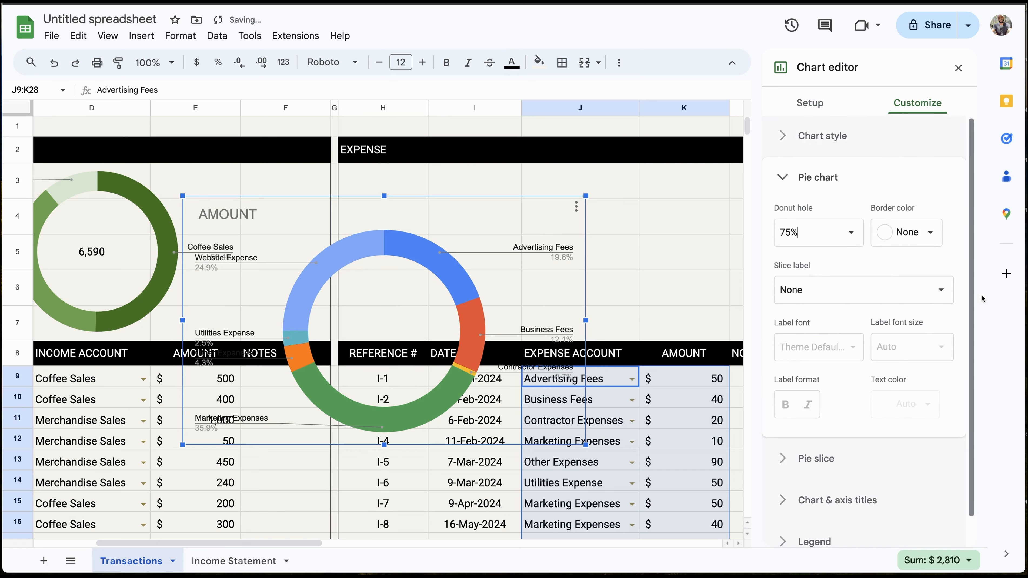
Color the Advertising Fees slice of the expense donut dark red and the Business Fees slice a slightly brighter red.
{"action": "left_click", "coordinate": [801, 455]}
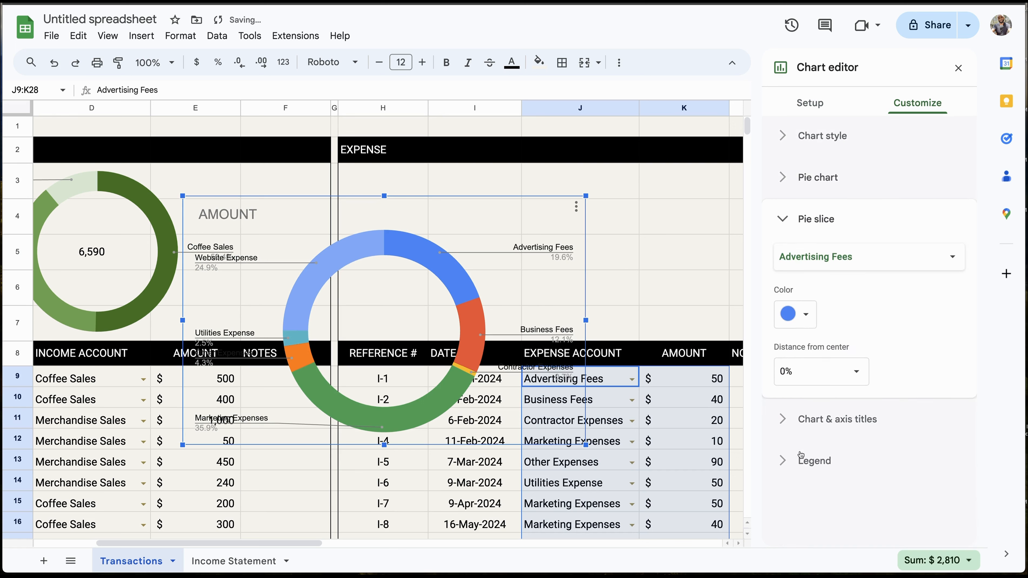
{"action": "left_click", "coordinate": [809, 315]}
{"action": "left_click", "coordinate": [810, 457]}
{"action": "left_click", "coordinate": [818, 257]}
{"action": "left_click", "coordinate": [815, 274]}
{"action": "left_click", "coordinate": [804, 318]}
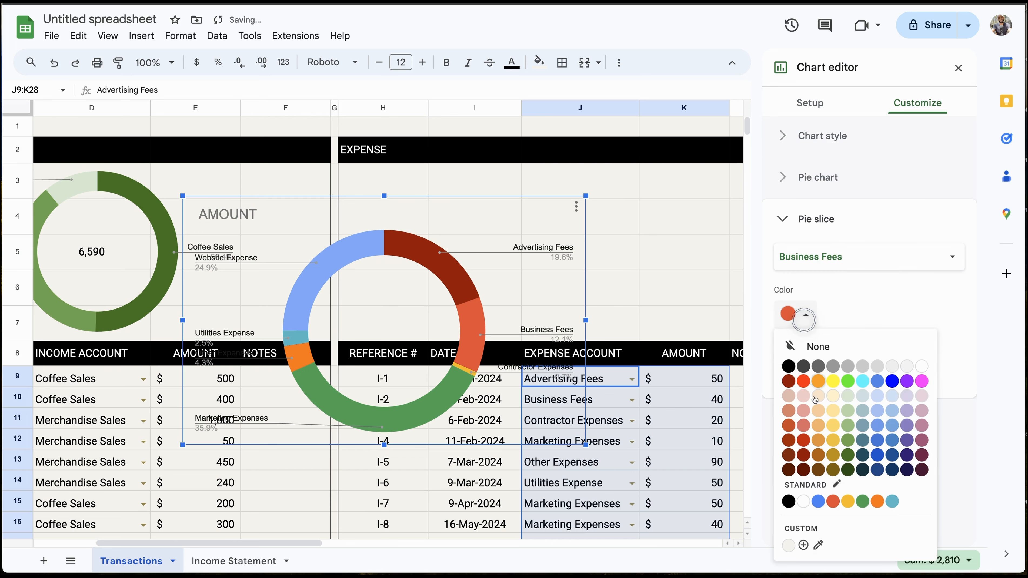
{"action": "left_click", "coordinate": [804, 441]}
Recolor the Contractor, Marketing, Other and Utilities slices in light to medium red tones and the Website Expense slice dark reddish brown.
{"action": "left_click", "coordinate": [822, 262]}
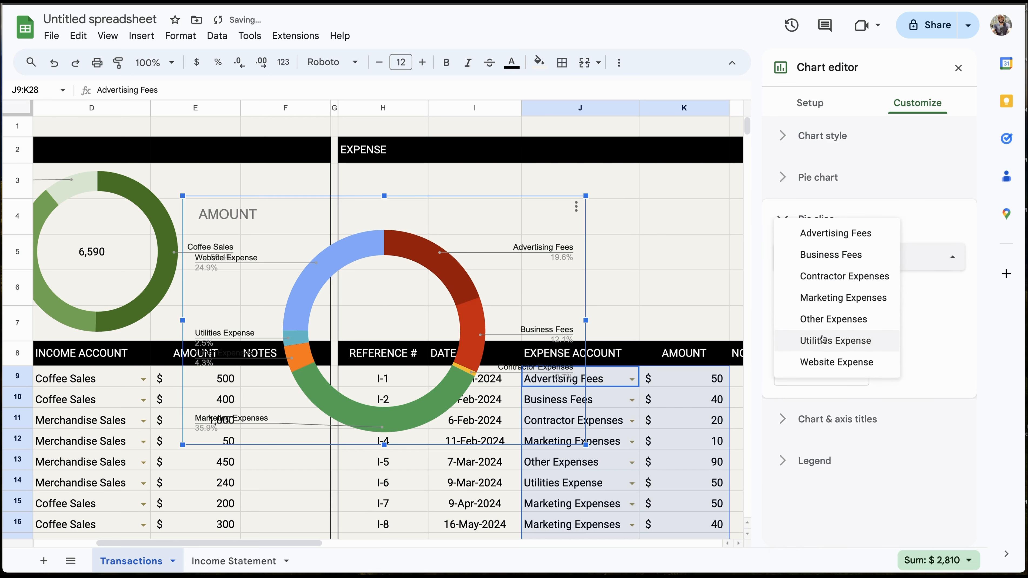
{"action": "left_click", "coordinate": [823, 278]}
{"action": "left_click", "coordinate": [810, 315]}
{"action": "left_click", "coordinate": [809, 273]}
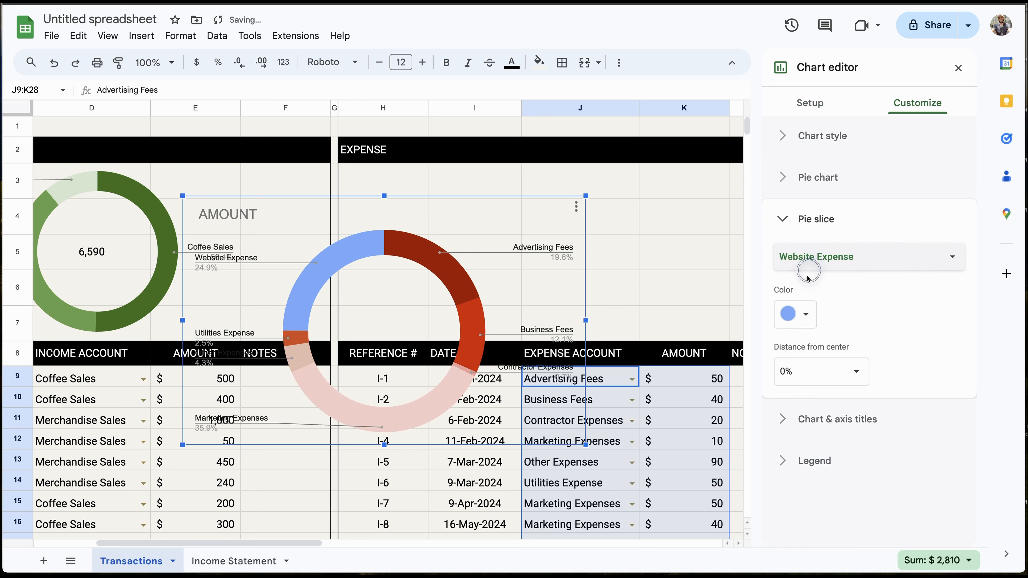
{"action": "left_click", "coordinate": [793, 321]}
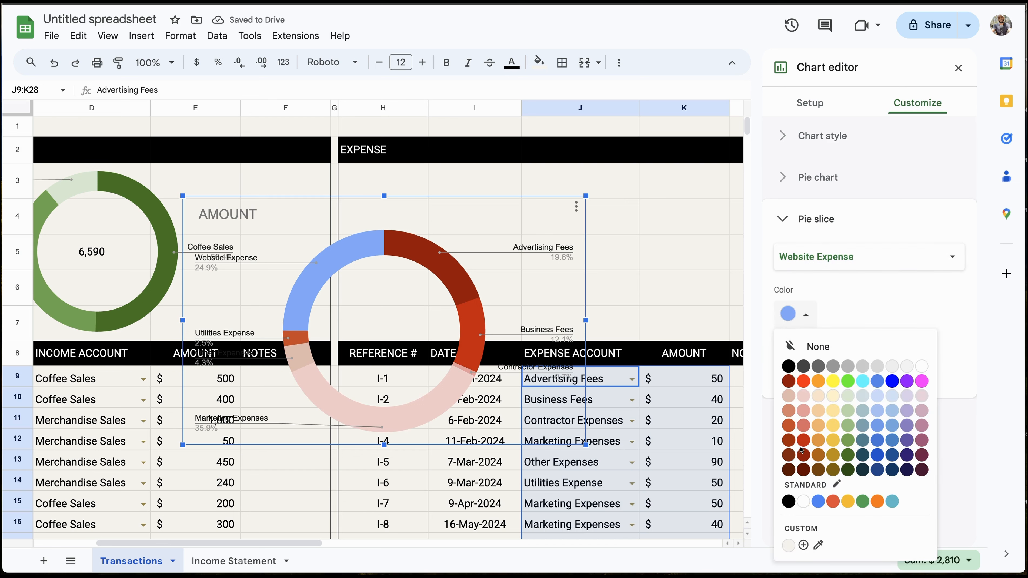
{"action": "left_click", "coordinate": [788, 455]}
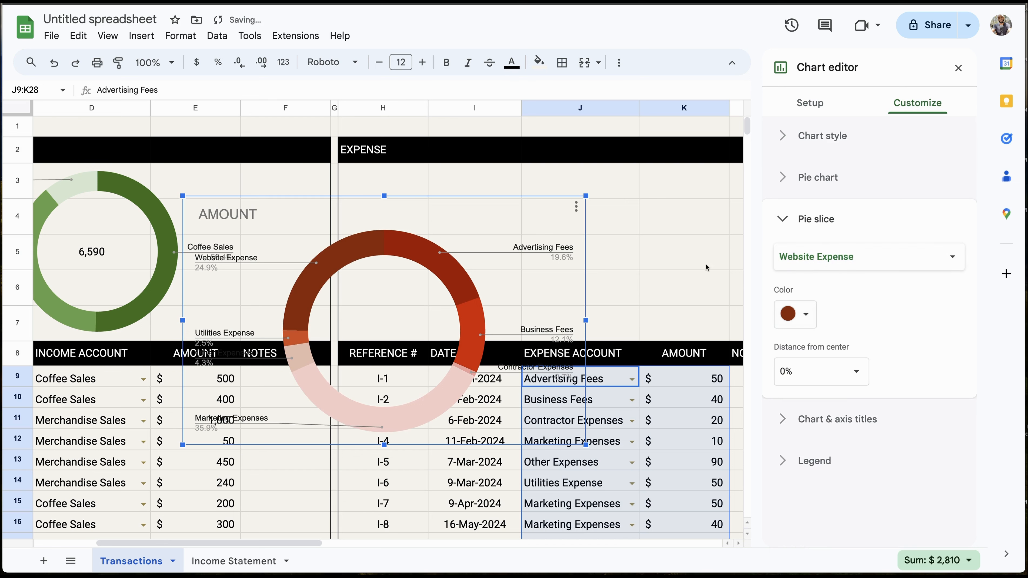
Clear the title AMOUNT from the expense donut chart.
{"action": "left_click", "coordinate": [801, 423]}
{"action": "left_click", "coordinate": [836, 355]}
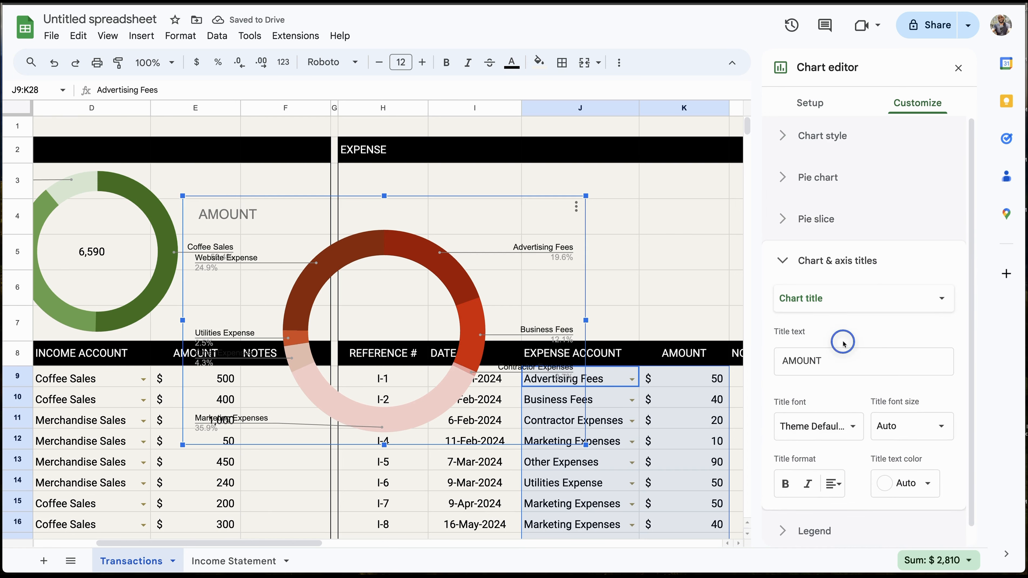
{"action": "double_click", "coordinate": [836, 355]}
{"action": "key", "text": "BackSpace"}
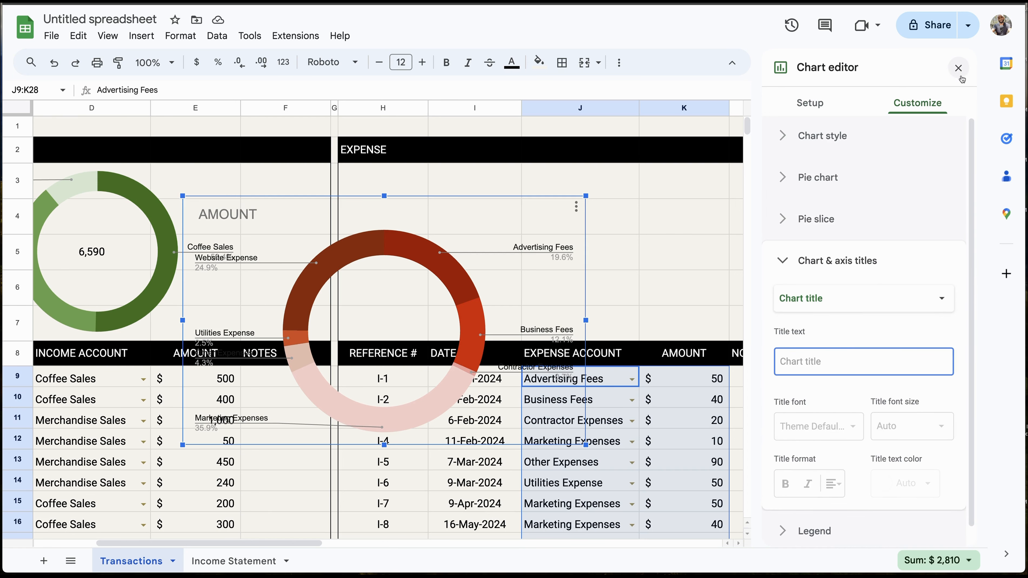
Shrink the expense donut chart to fit rows 3 to 7 and place it above the expense table.
{"action": "left_click", "coordinate": [474, 282]}
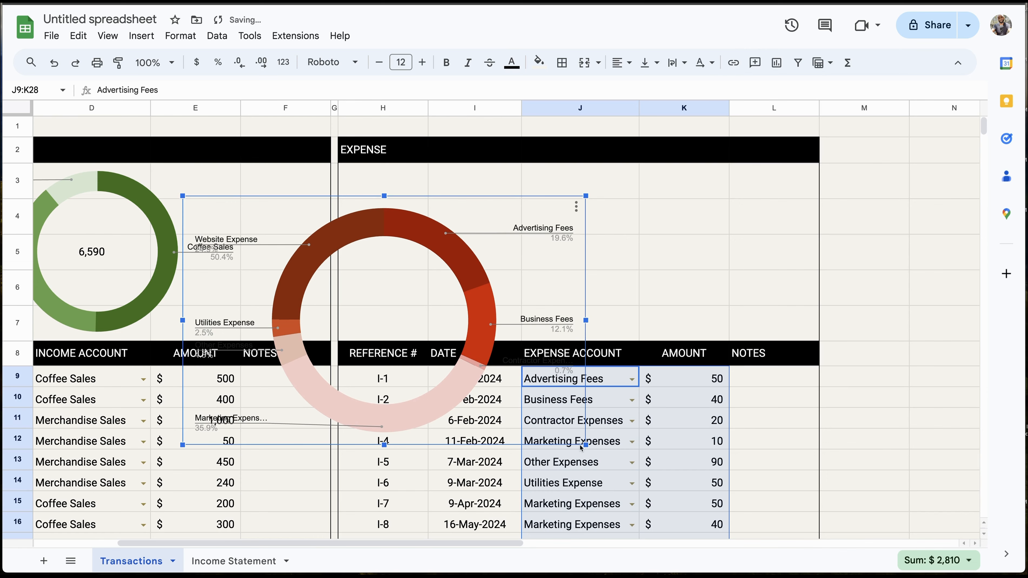
{"action": "left_click_drag", "start_coordinate": [581, 447], "coordinate": [476, 378]}
{"action": "left_click_drag", "start_coordinate": [388, 273], "coordinate": [646, 237]}
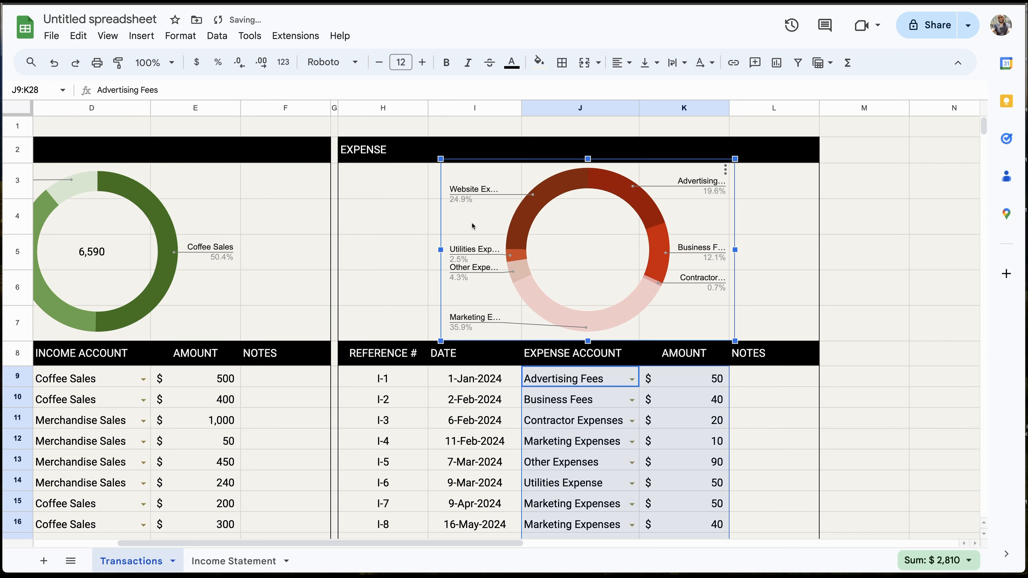
Shift the expense donut aside to free cell J5 and total the expense amounts there with =SUM(K9:K28).
{"action": "left_click_drag", "start_coordinate": [604, 200], "coordinate": [852, 202]}
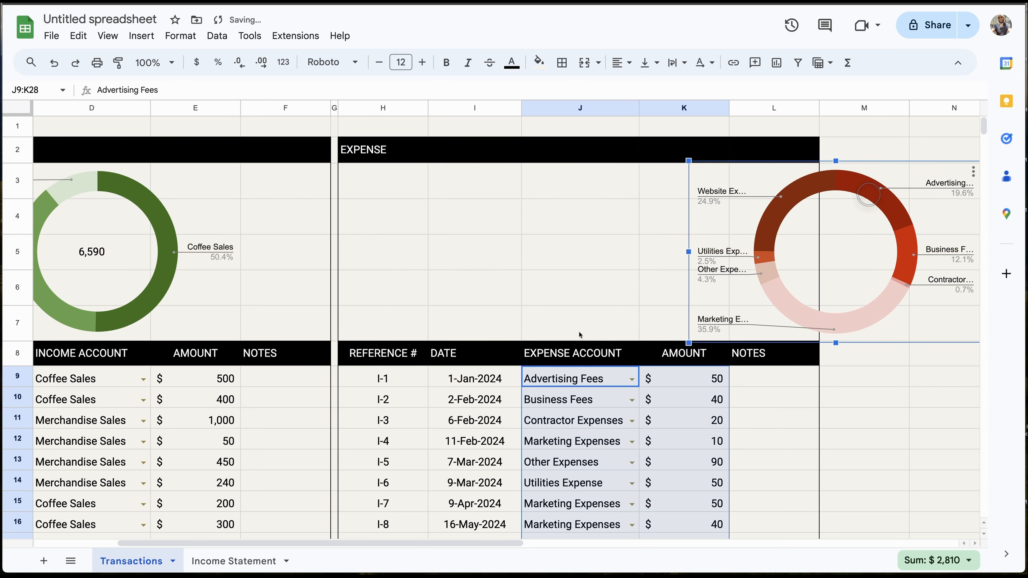
{"action": "left_click", "coordinate": [566, 320]}
{"action": "left_click", "coordinate": [554, 252]}
{"action": "type", "text": "=SUM("}
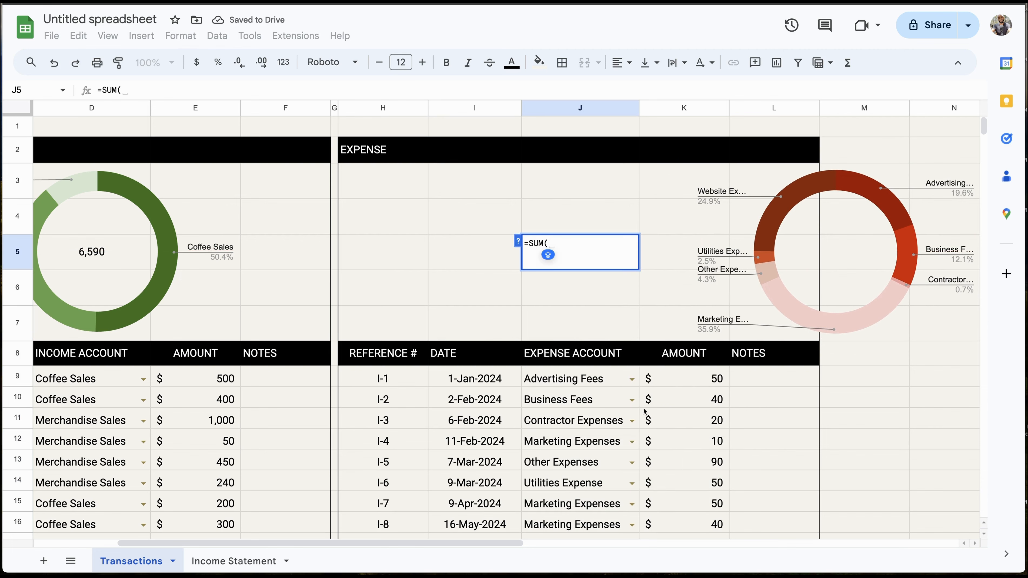
{"action": "left_click", "coordinate": [674, 380]}
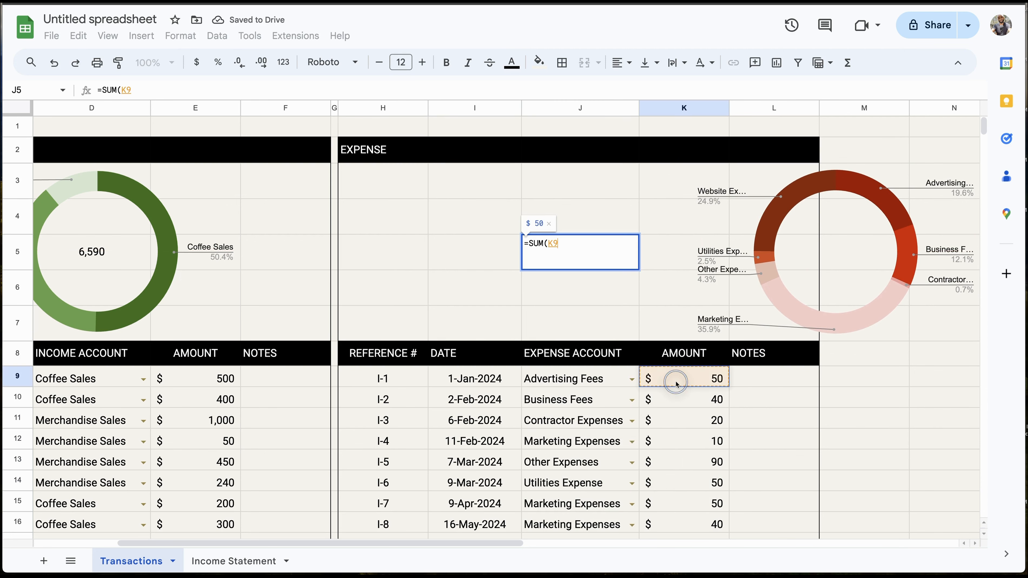
{"action": "key", "text": "ctrl+shift+Down"}
{"action": "type", "text": ")"}
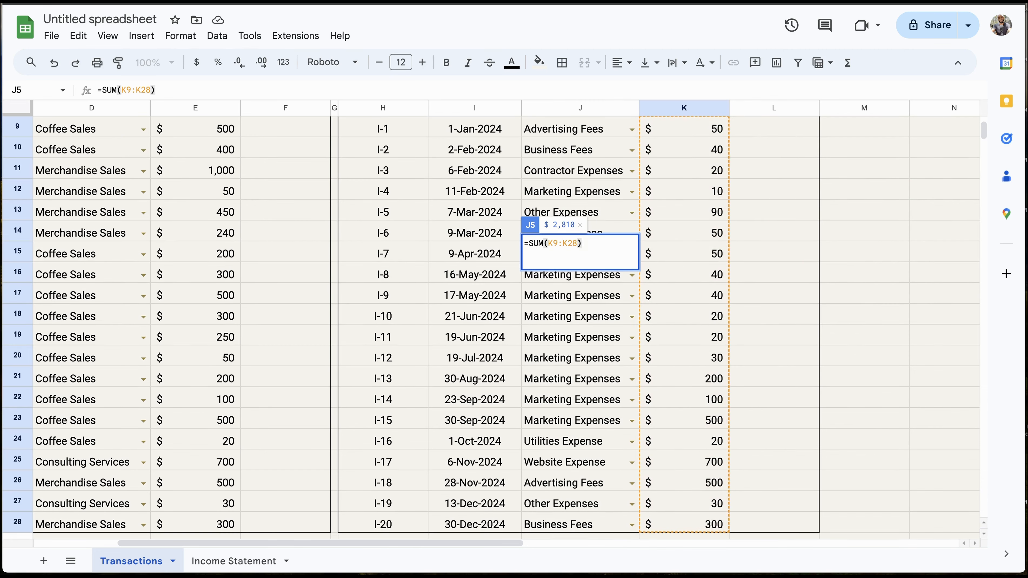
{"action": "key", "text": "Return"}
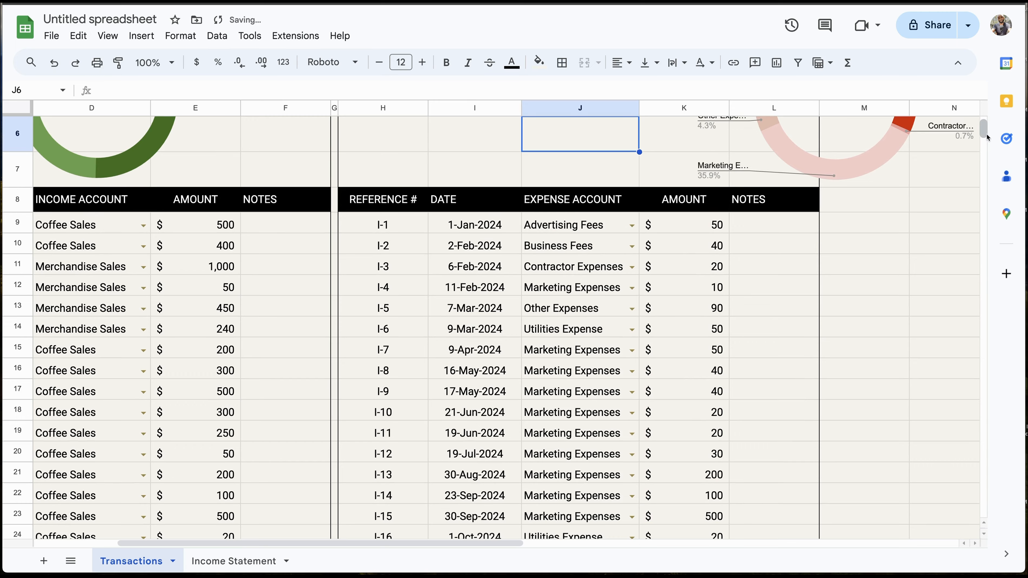
Format the expense total in J5 as a Number with no decimal places.
{"action": "scroll", "coordinate": [986, 122], "scroll_direction": "up", "scroll_amount": 5}
{"action": "left_click", "coordinate": [615, 237]}
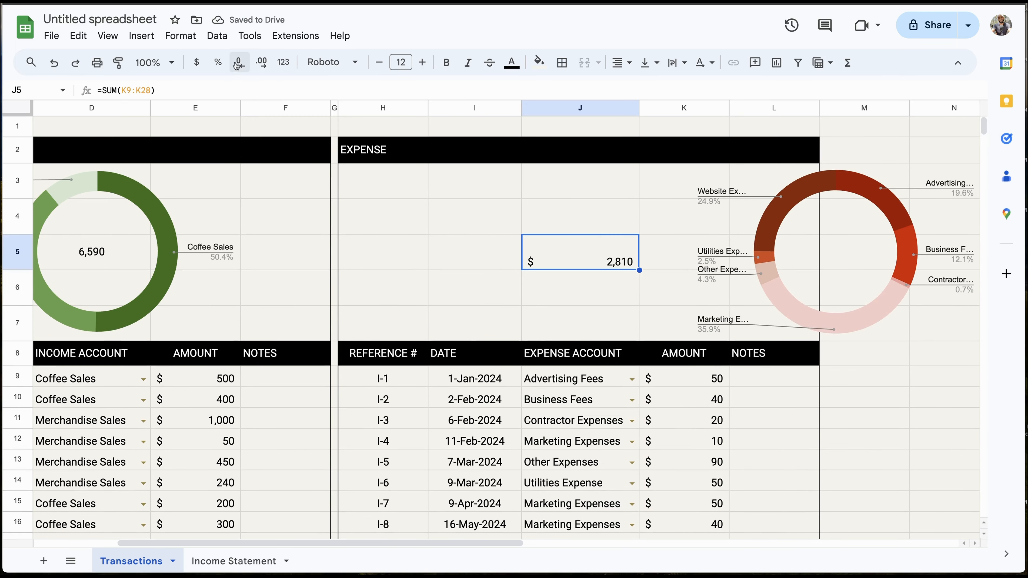
{"action": "left_click", "coordinate": [174, 41]}
{"action": "mouse_move", "coordinate": [203, 92]}
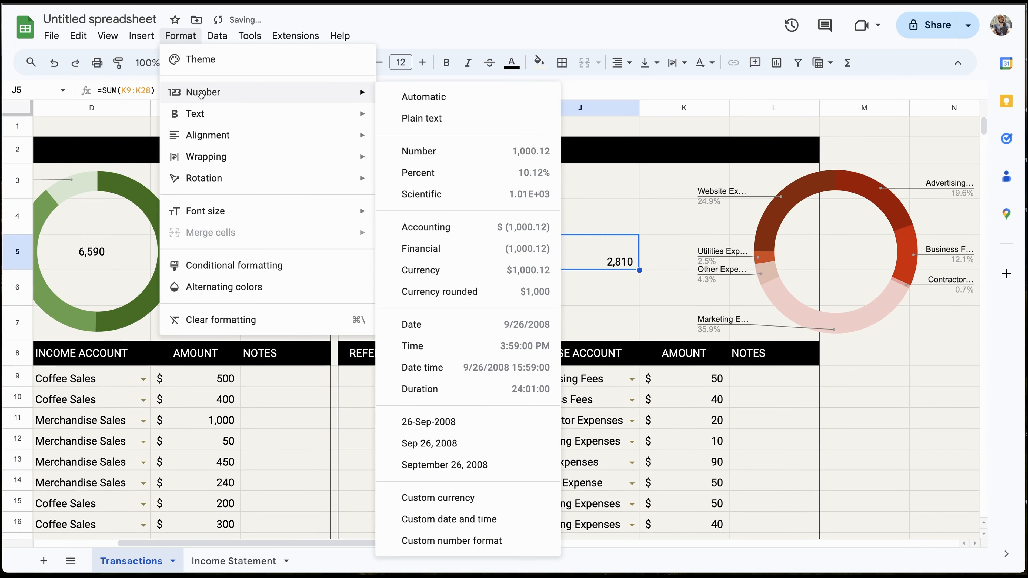
{"action": "left_click", "coordinate": [419, 148]}
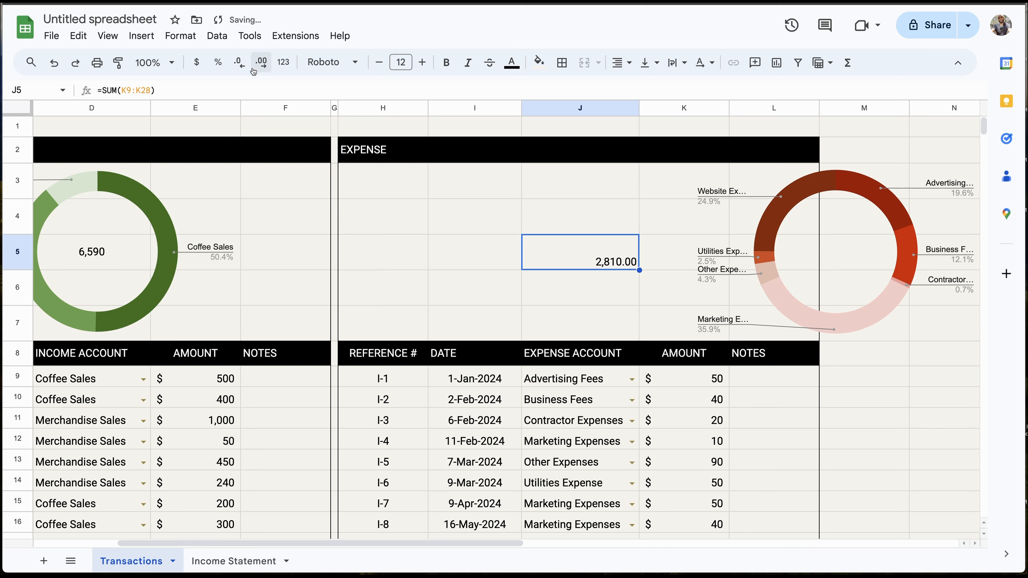
{"action": "double_click", "coordinate": [240, 63]}
Center the expense total in J5 horizontally and align it vertically to the middle.
{"action": "left_click", "coordinate": [627, 62]}
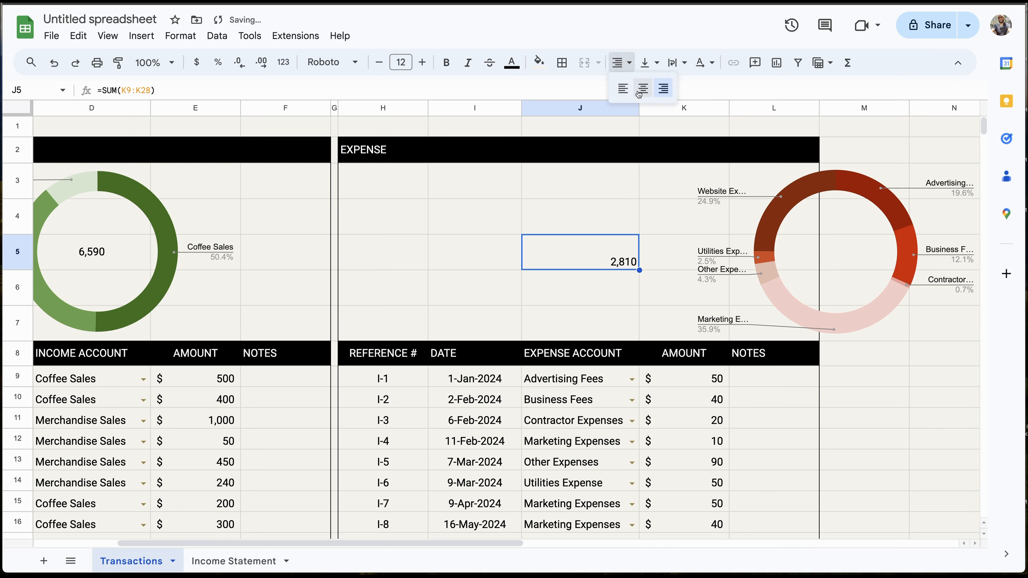
{"action": "left_click", "coordinate": [642, 90]}
{"action": "left_click", "coordinate": [649, 63]}
{"action": "left_click", "coordinate": [671, 90]}
Move the expense donut chart back so that its hole surrounds the total in J5.
{"action": "left_click", "coordinate": [864, 187]}
{"action": "left_click_drag", "start_coordinate": [865, 186], "coordinate": [610, 187]}
{"action": "left_click", "coordinate": [856, 226]}
{"action": "left_click_drag", "start_coordinate": [368, 545], "coordinate": [256, 538]}
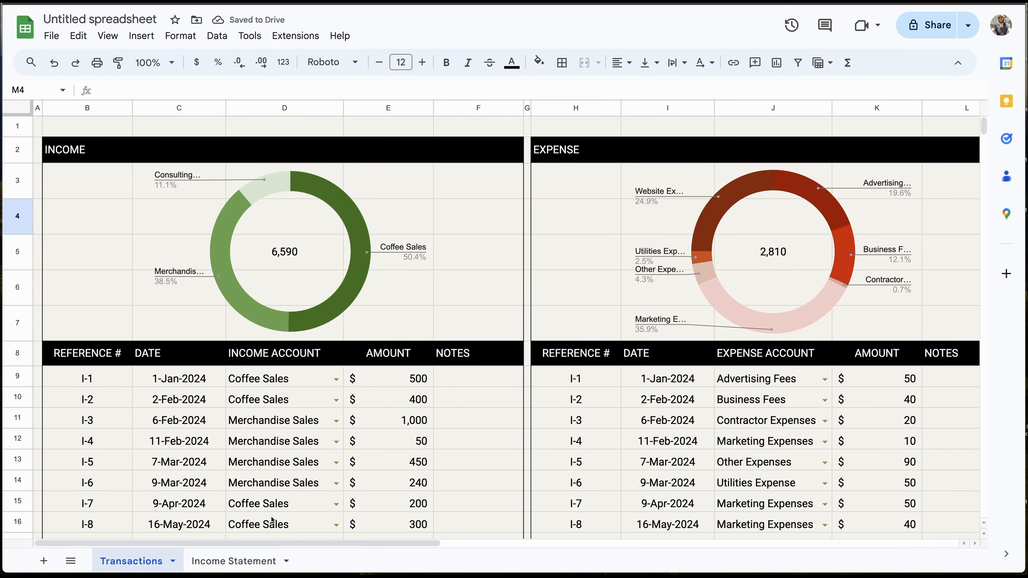
Test the income donut and total by setting the I-1 Coffee Sales amount in E9 to 50,000.
{"action": "scroll", "coordinate": [283, 522], "scroll_direction": "down", "scroll_amount": 3}
{"action": "scroll", "coordinate": [303, 513], "scroll_direction": "up", "scroll_amount": 1}
{"action": "scroll", "coordinate": [303, 513], "scroll_direction": "up", "scroll_amount": 2}
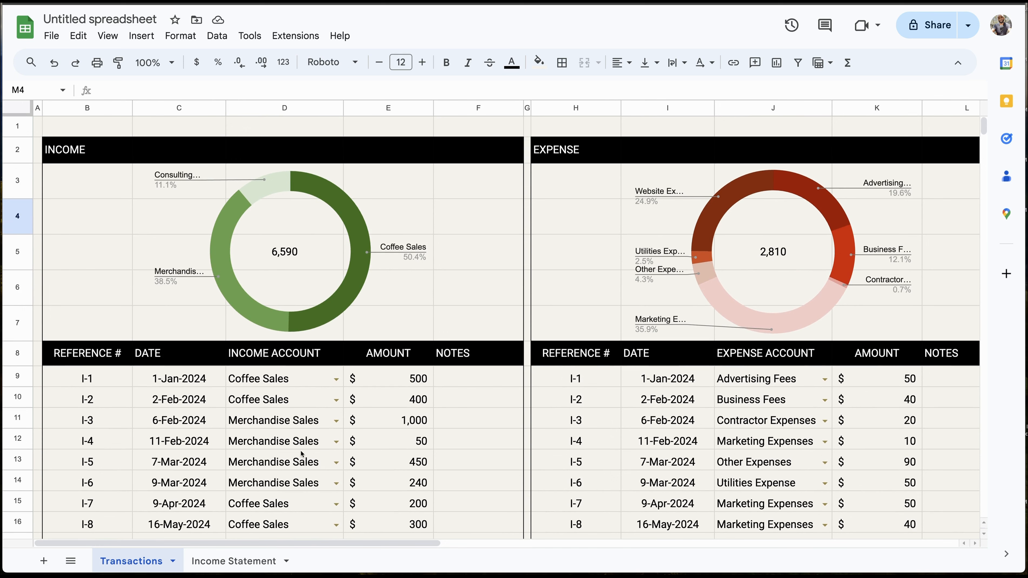
{"action": "left_click", "coordinate": [267, 450]}
{"action": "left_click", "coordinate": [385, 383]}
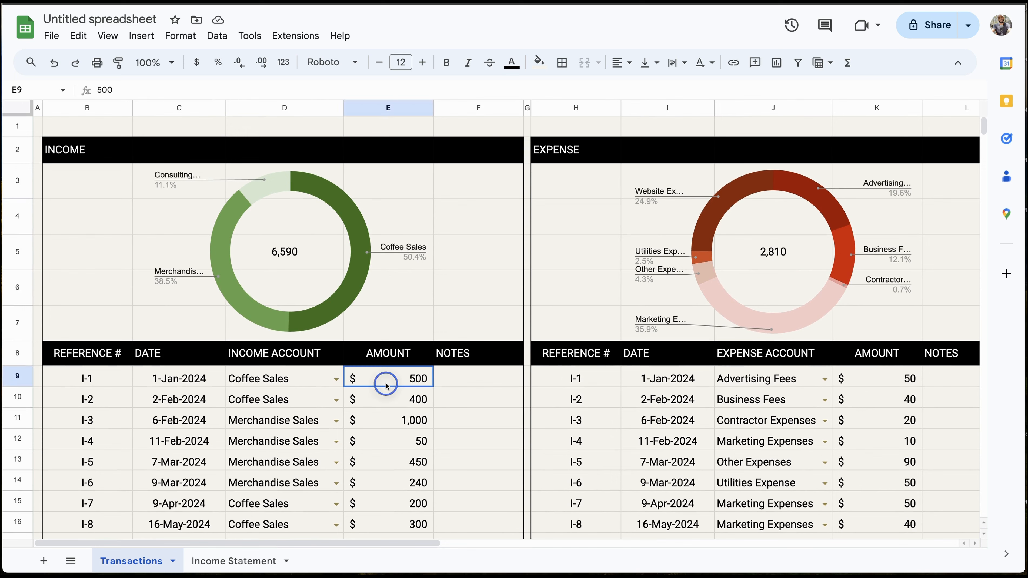
{"action": "type", "text": "50,000"}
{"action": "key", "text": "Return"}
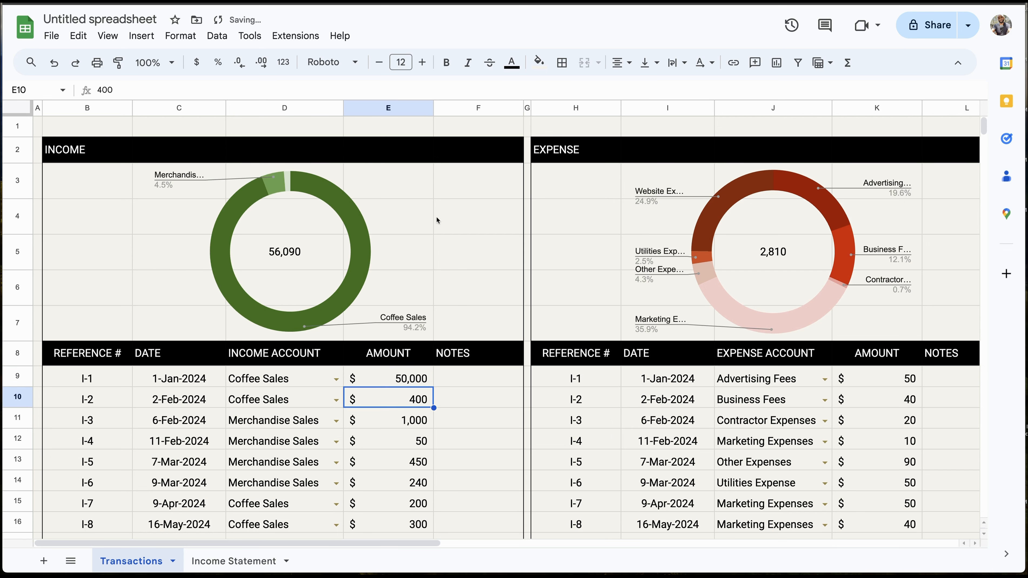
Set the I-1 Advertising Fees amount in K9 to 4000 as a test, and undo both test amounts.
{"action": "left_click", "coordinate": [886, 383]}
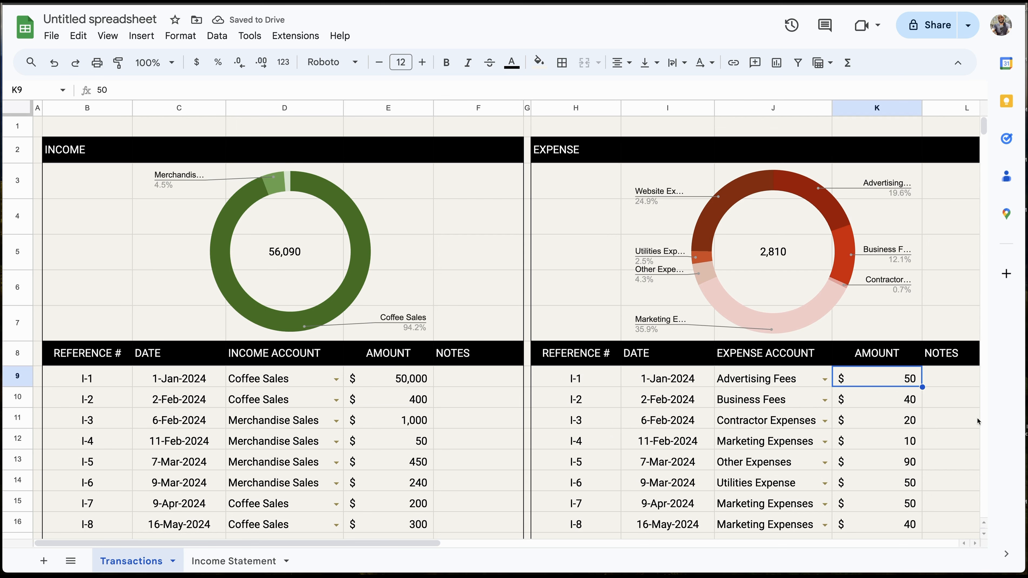
{"action": "type", "text": "4000"}
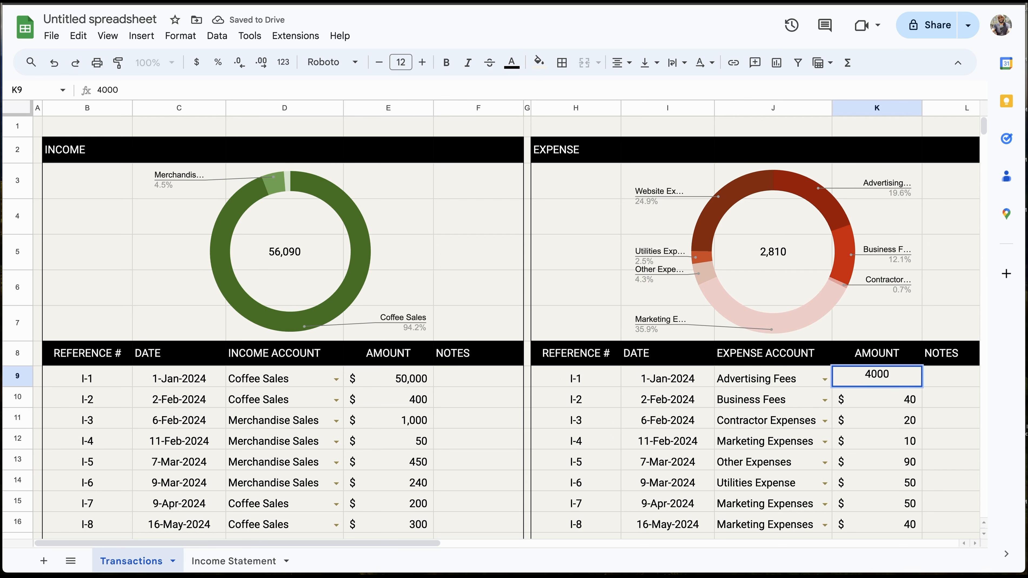
{"action": "key", "text": "Return"}
{"action": "key", "text": "ctrl+z"}
{"action": "key", "text": "ctrl+z"}
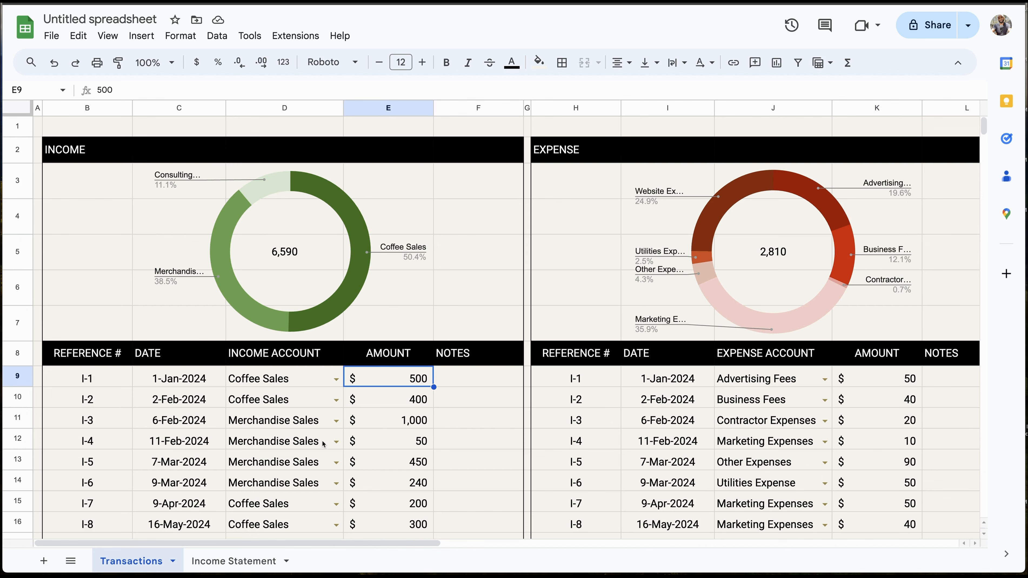
Open the Income Statement sheet to review the income, expense and profit figures.
{"action": "left_click", "coordinate": [208, 561]}
{"action": "left_click", "coordinate": [666, 362]}
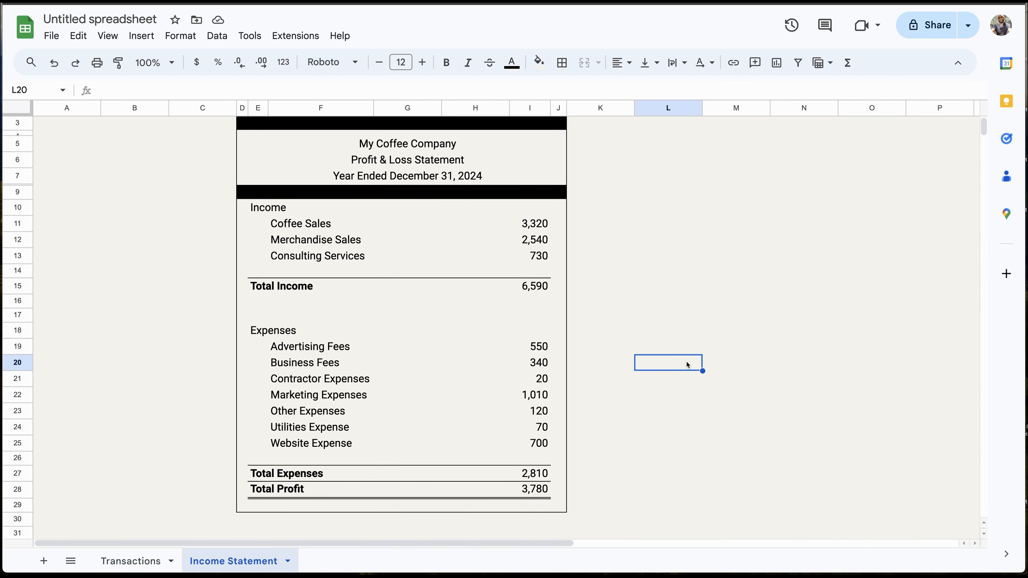